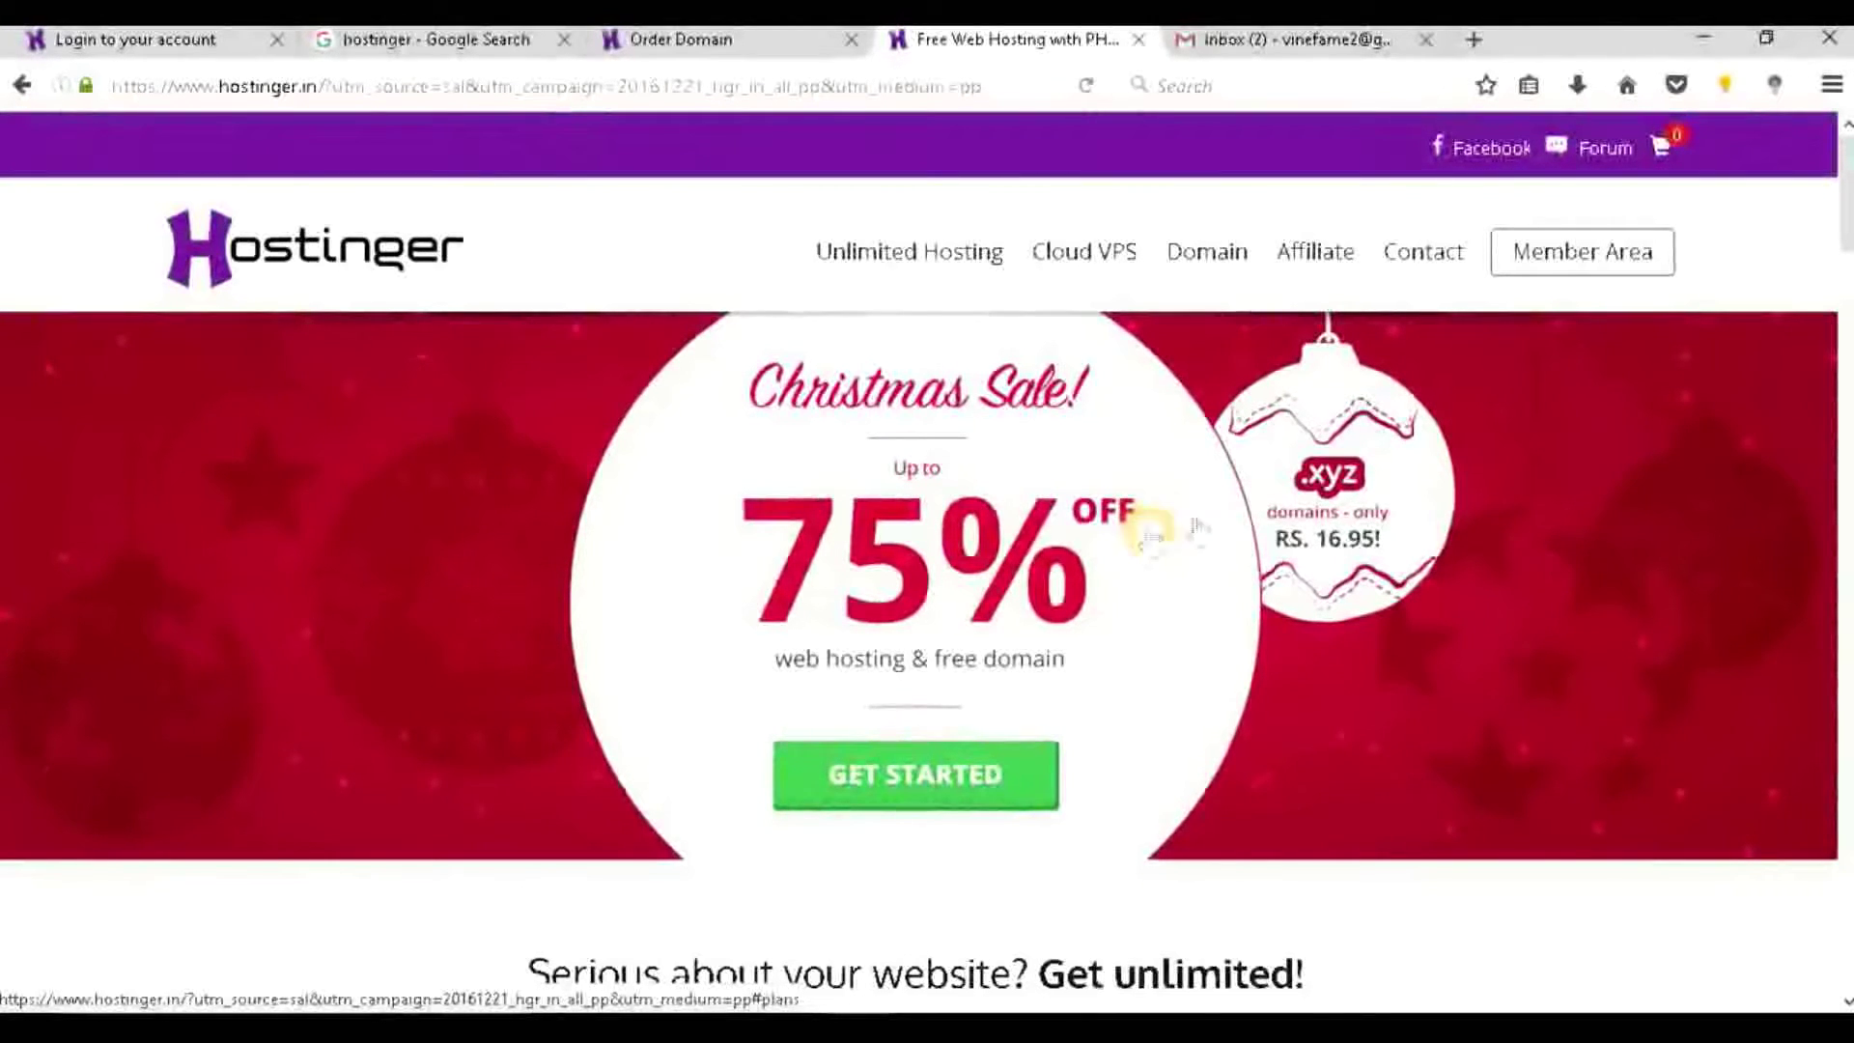
Bring up the gimbleup.xyz availability result priced at Rs. 16.95.
click(1276, 551)
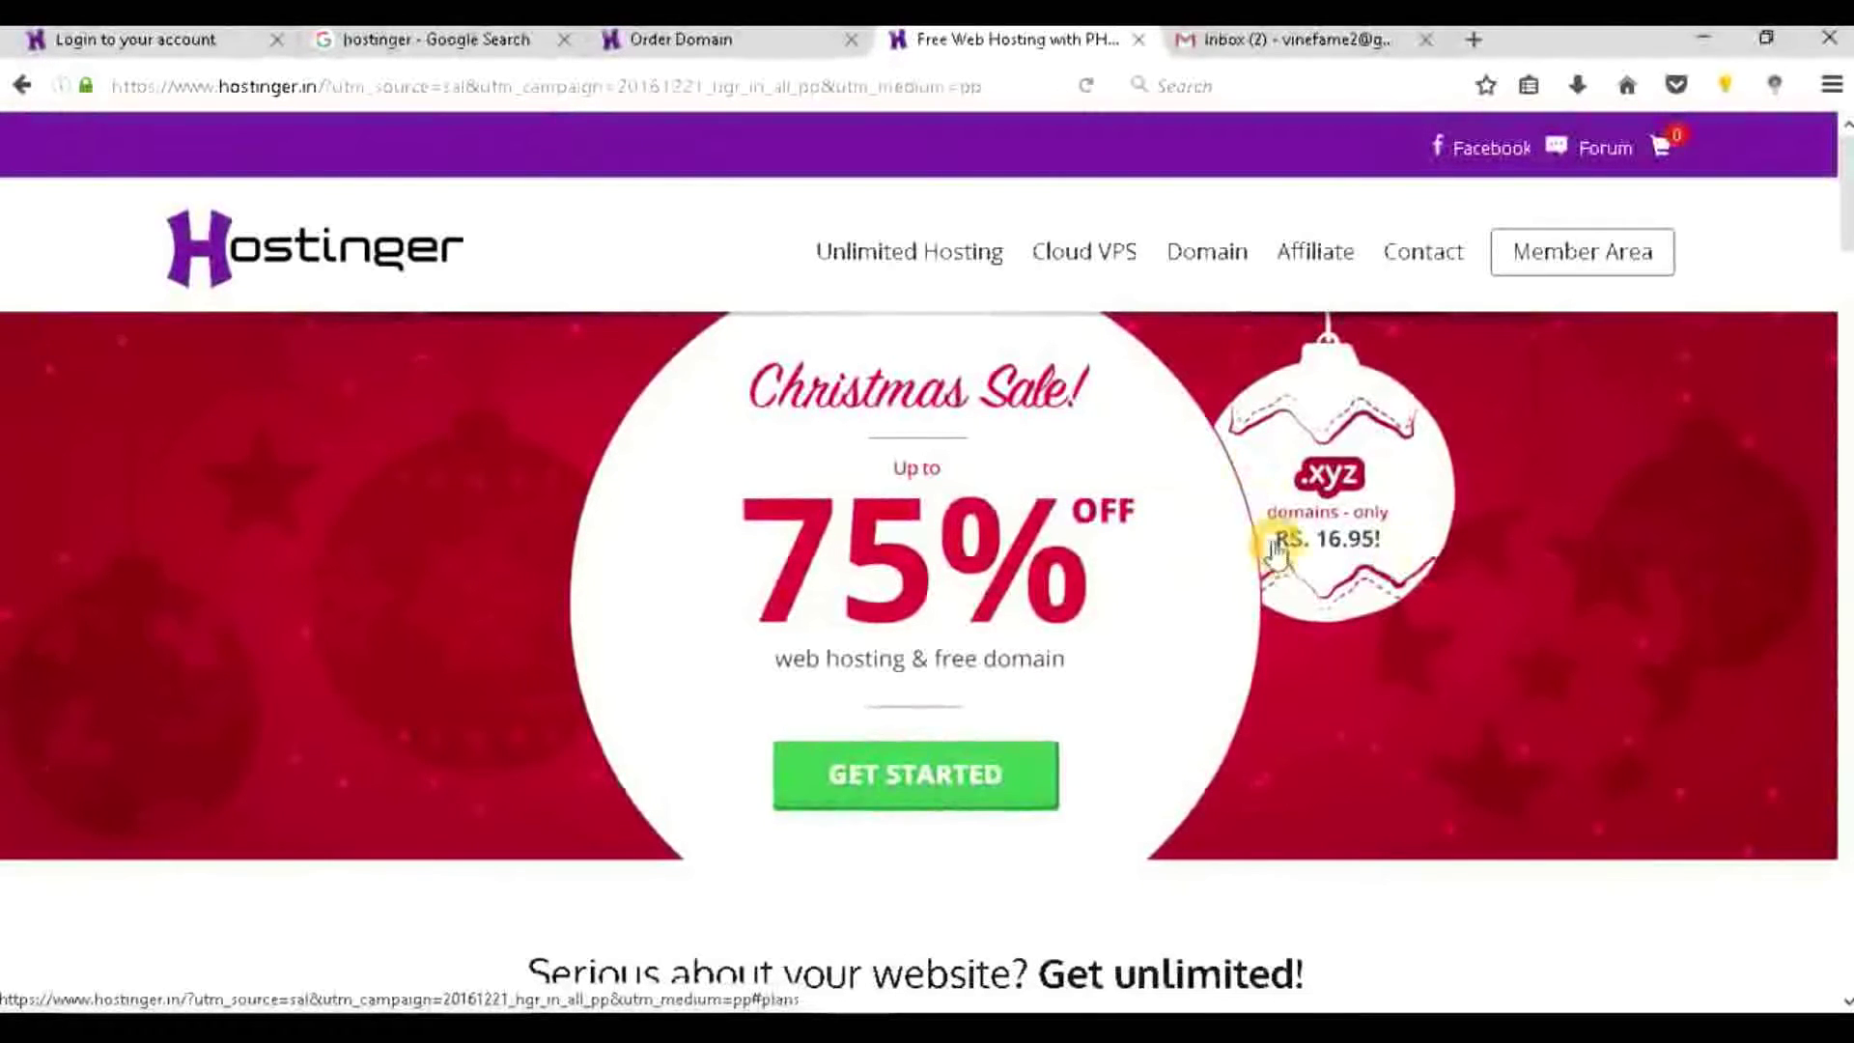
click(1419, 676)
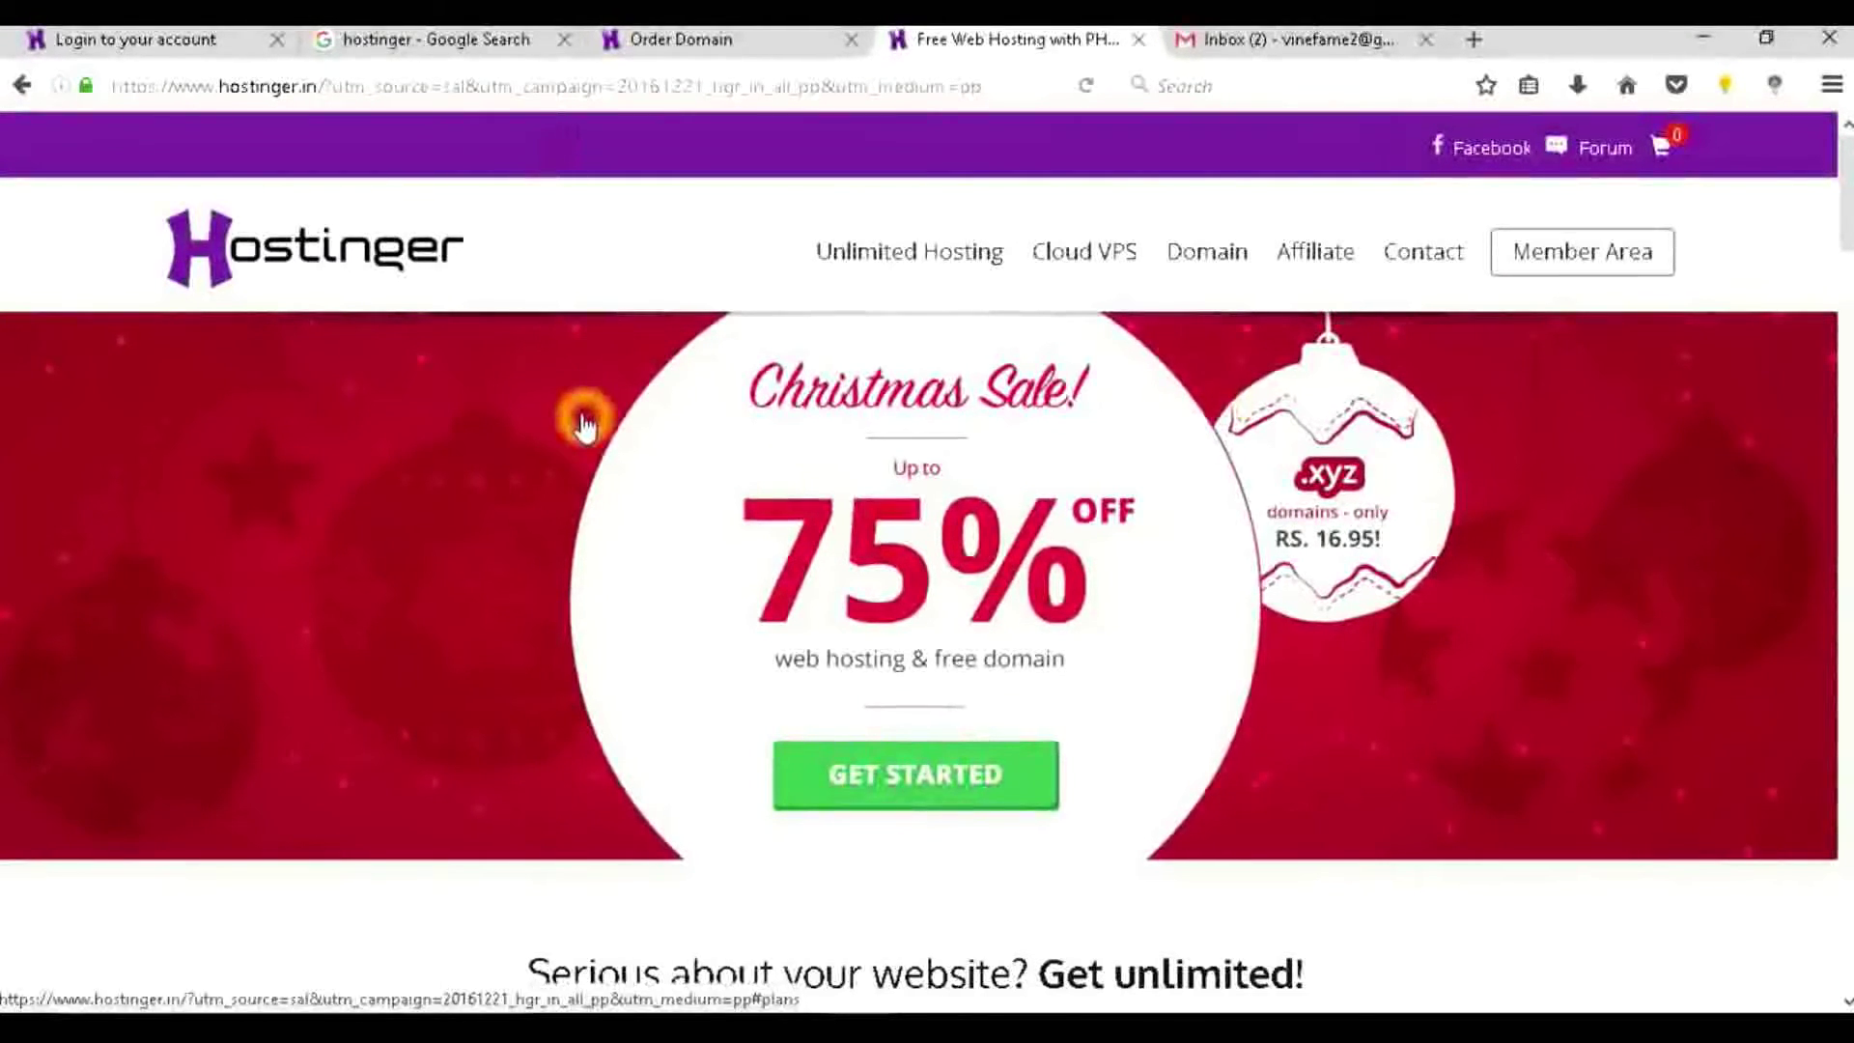
click(703, 37)
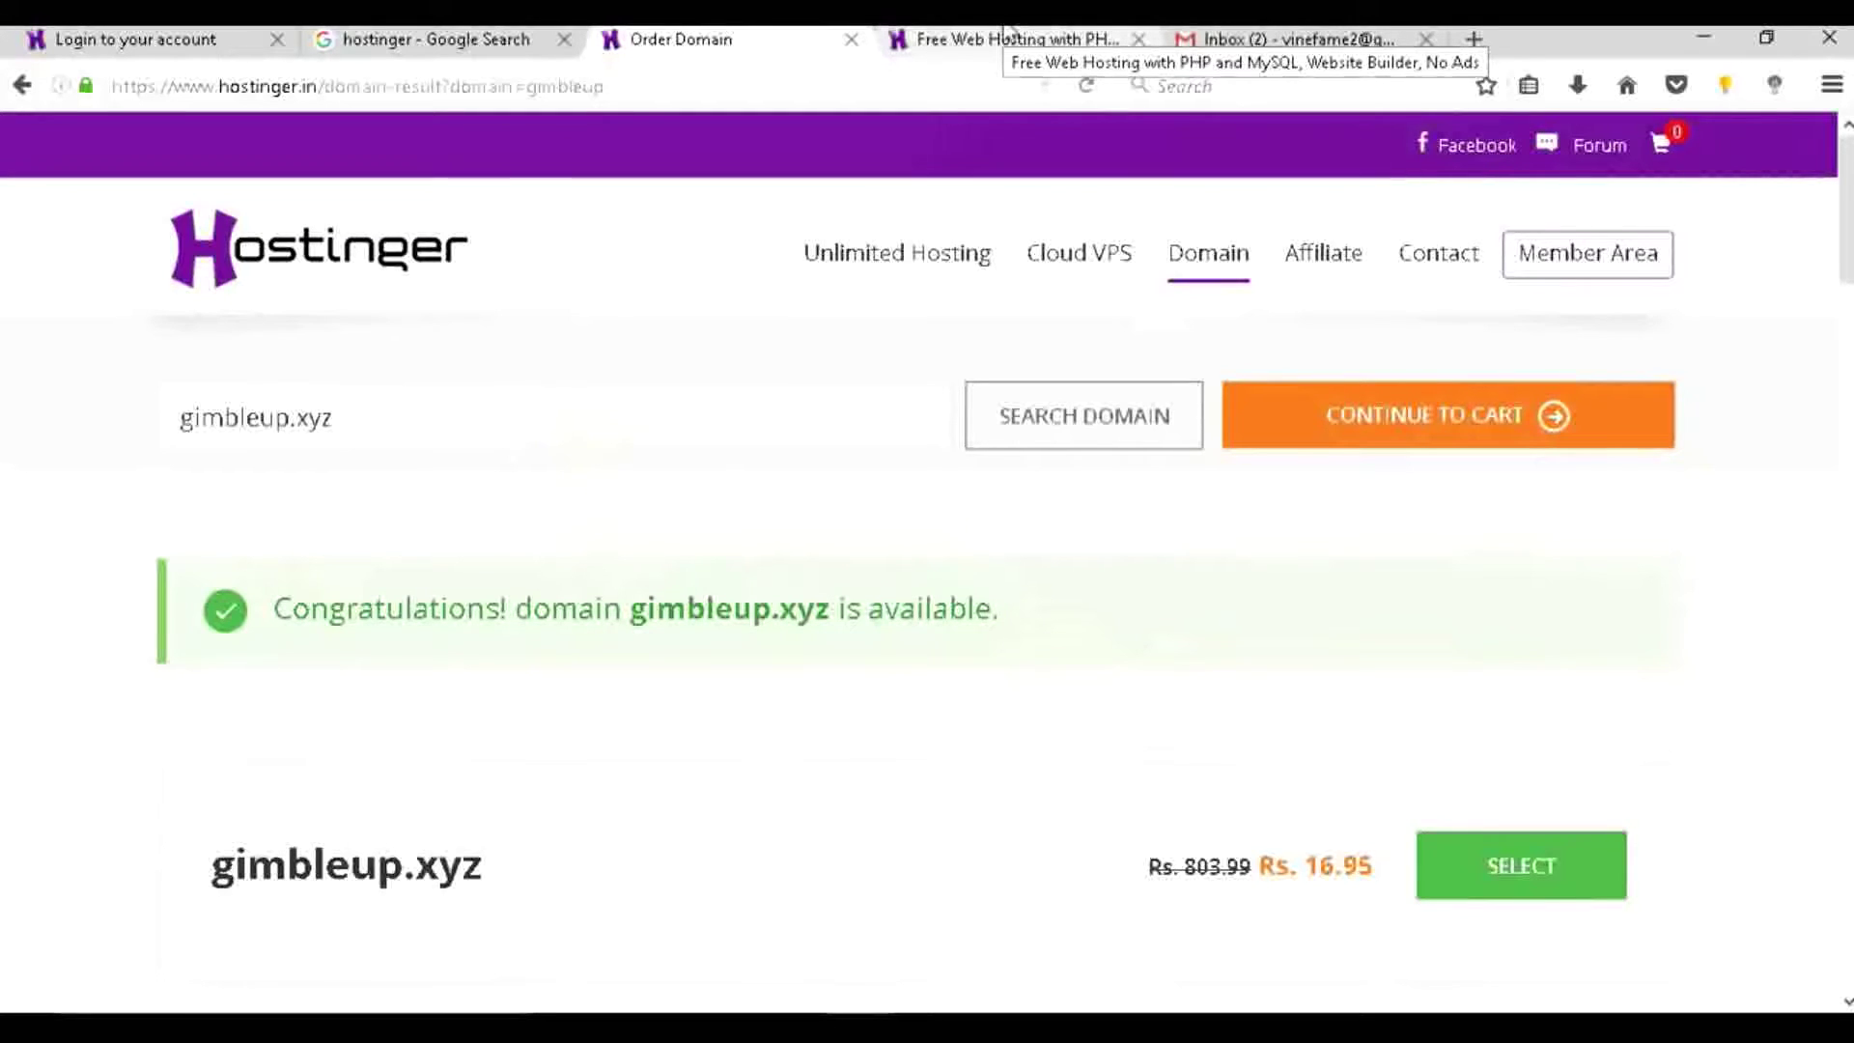
Return to the Christmas hosting sale page and scroll to the Cloud VPS, Premium and Business plans.
click(933, 34)
scroll(1215, 651, down, 5)
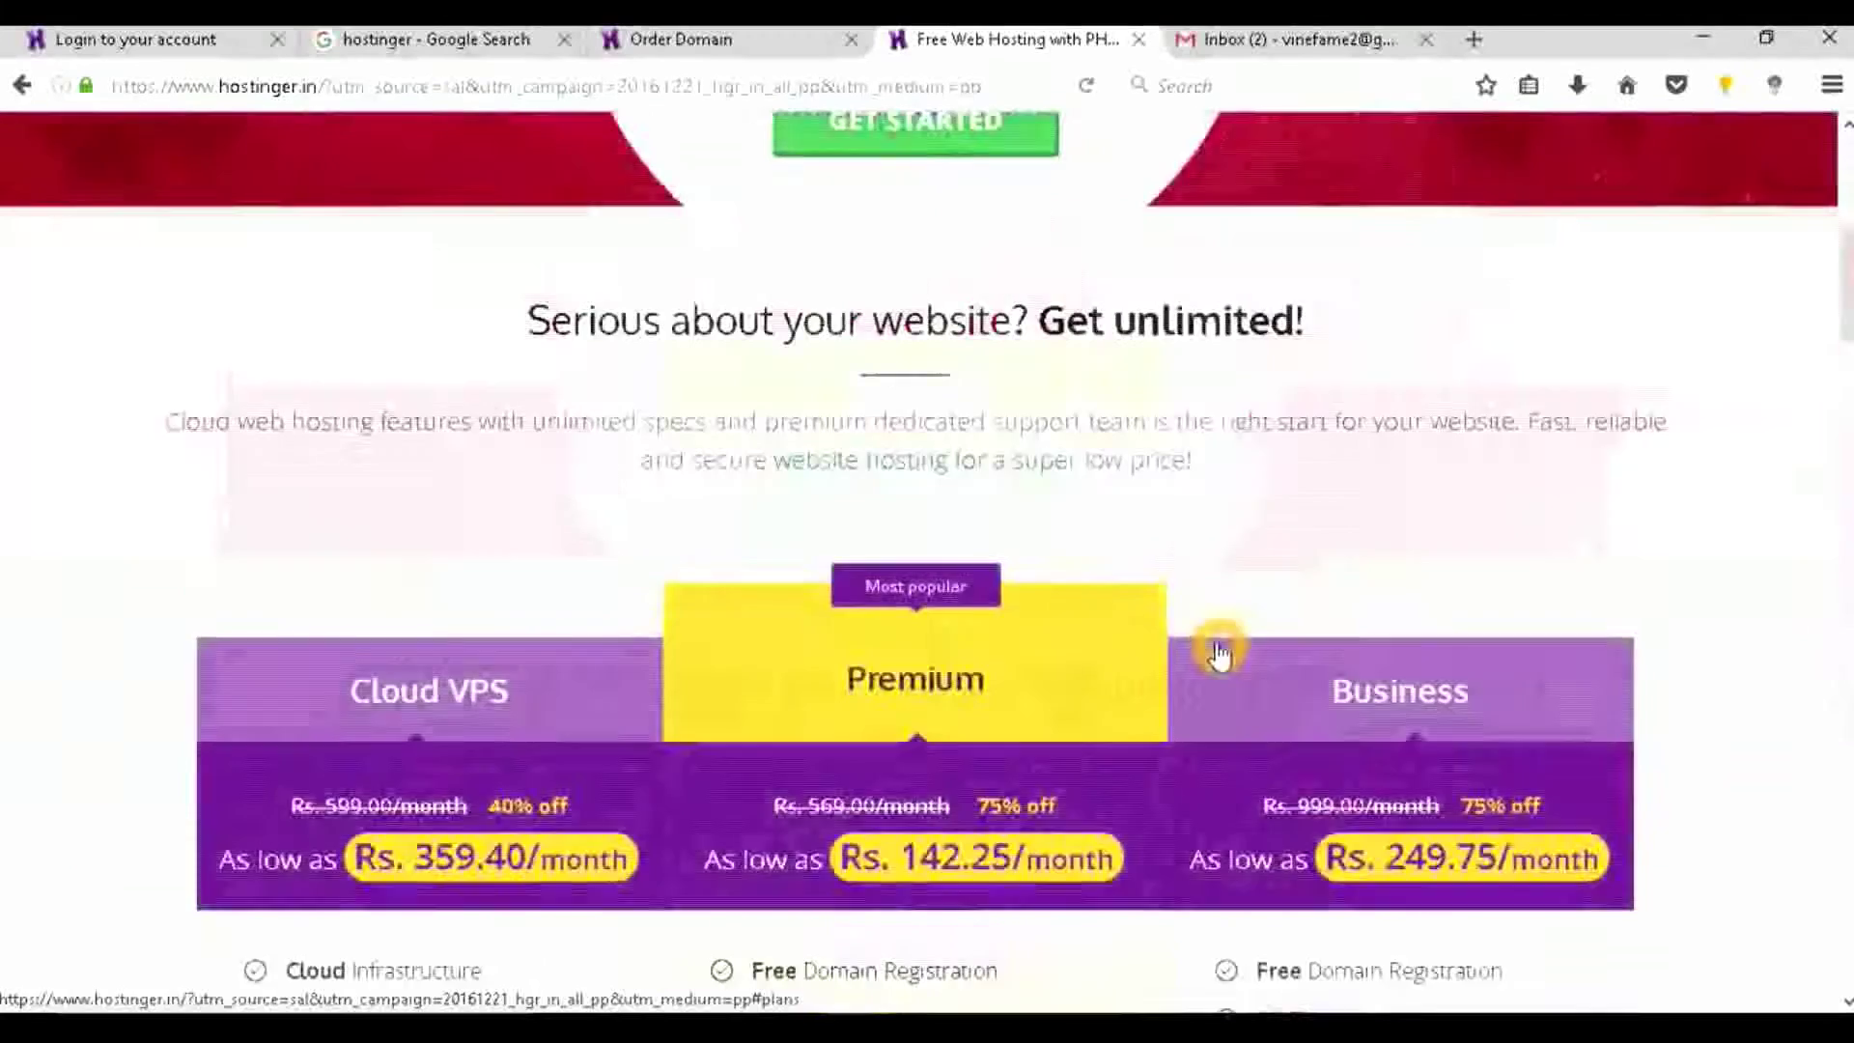
scroll(1220, 653, down, 4)
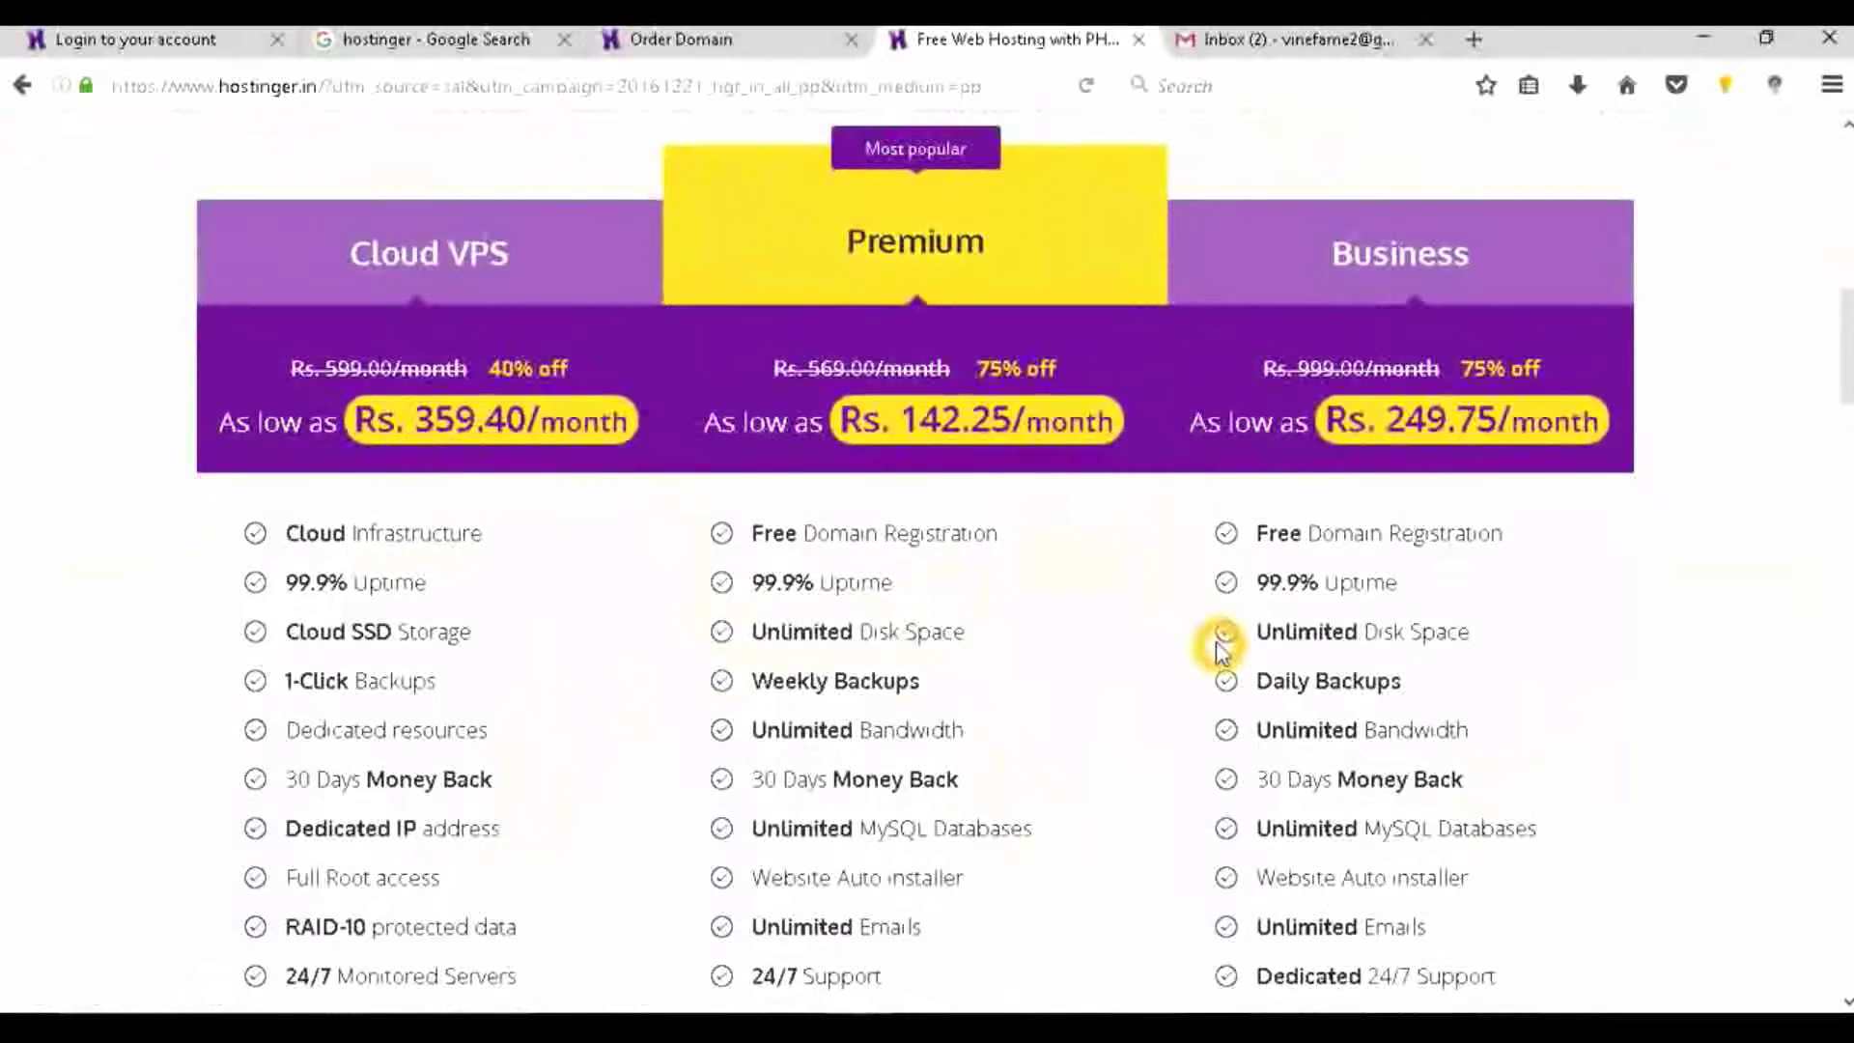
scroll(1221, 651, down, 1)
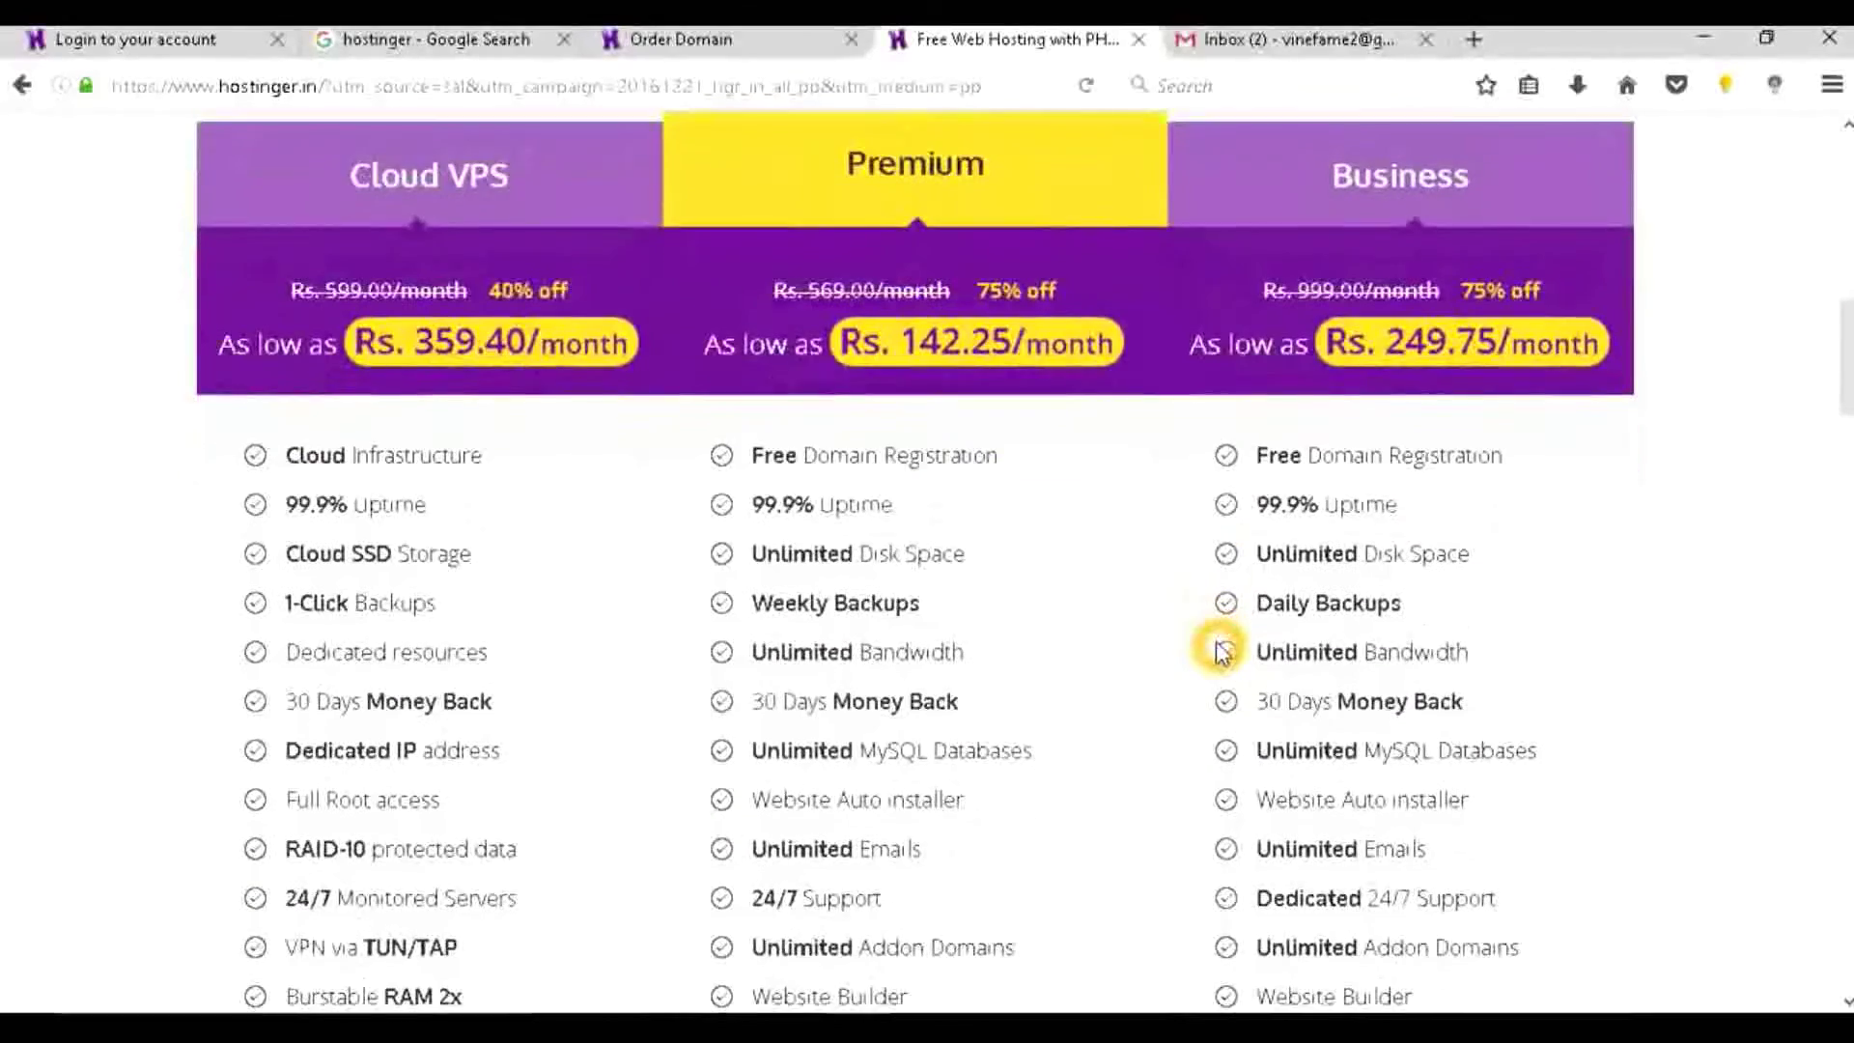
scroll(1222, 652, down, 2)
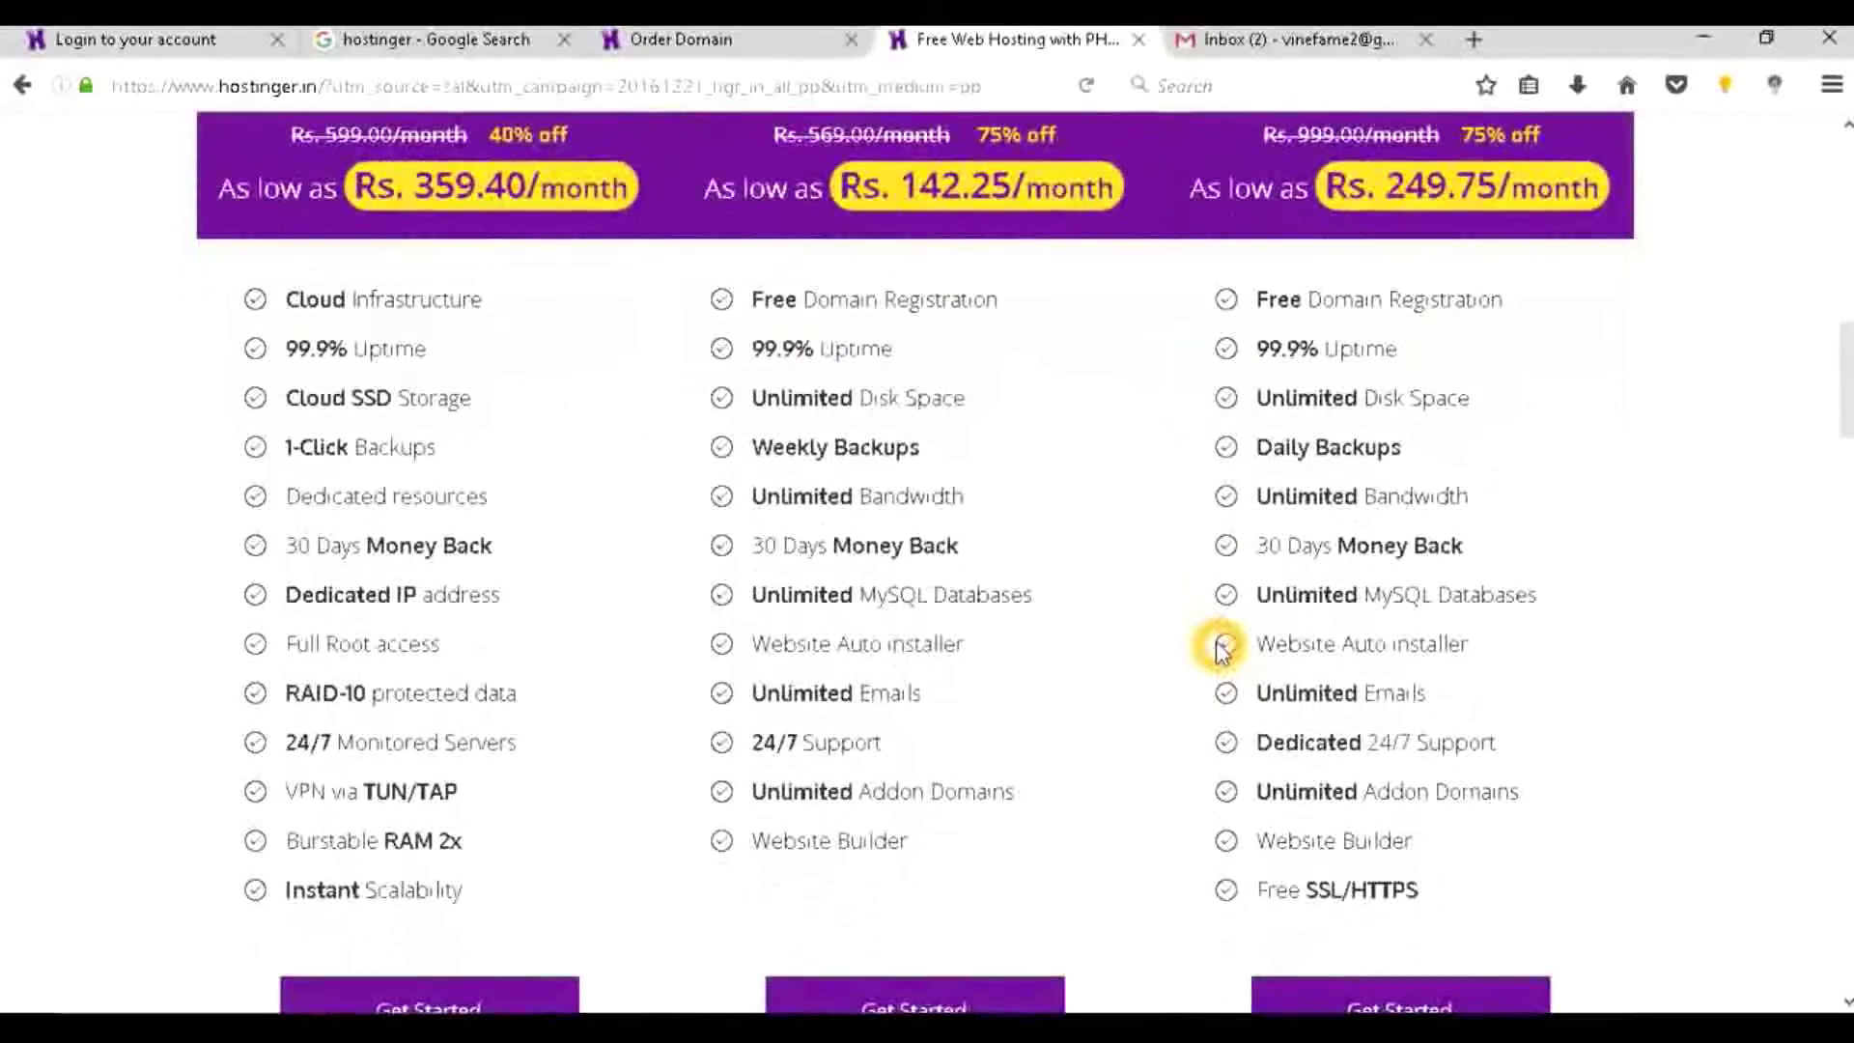
scroll(1222, 652, up, 2)
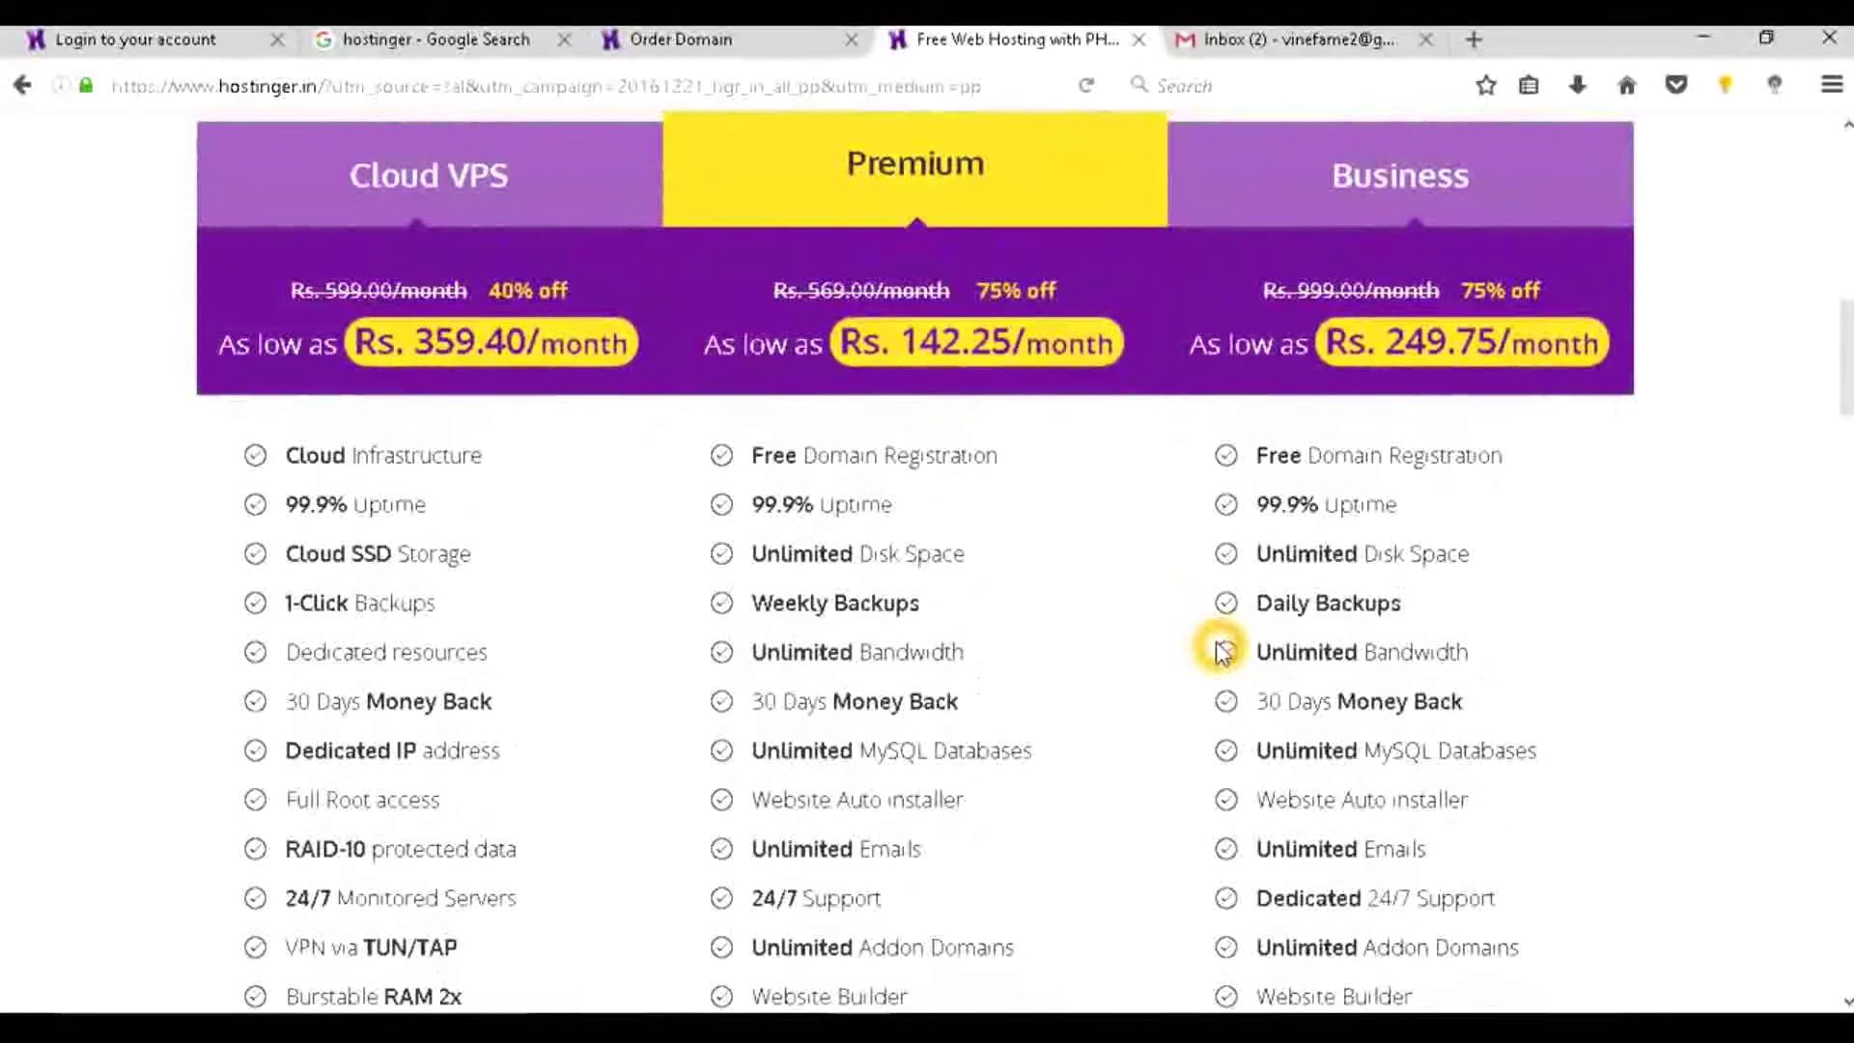
scroll(1222, 652, down, 4)
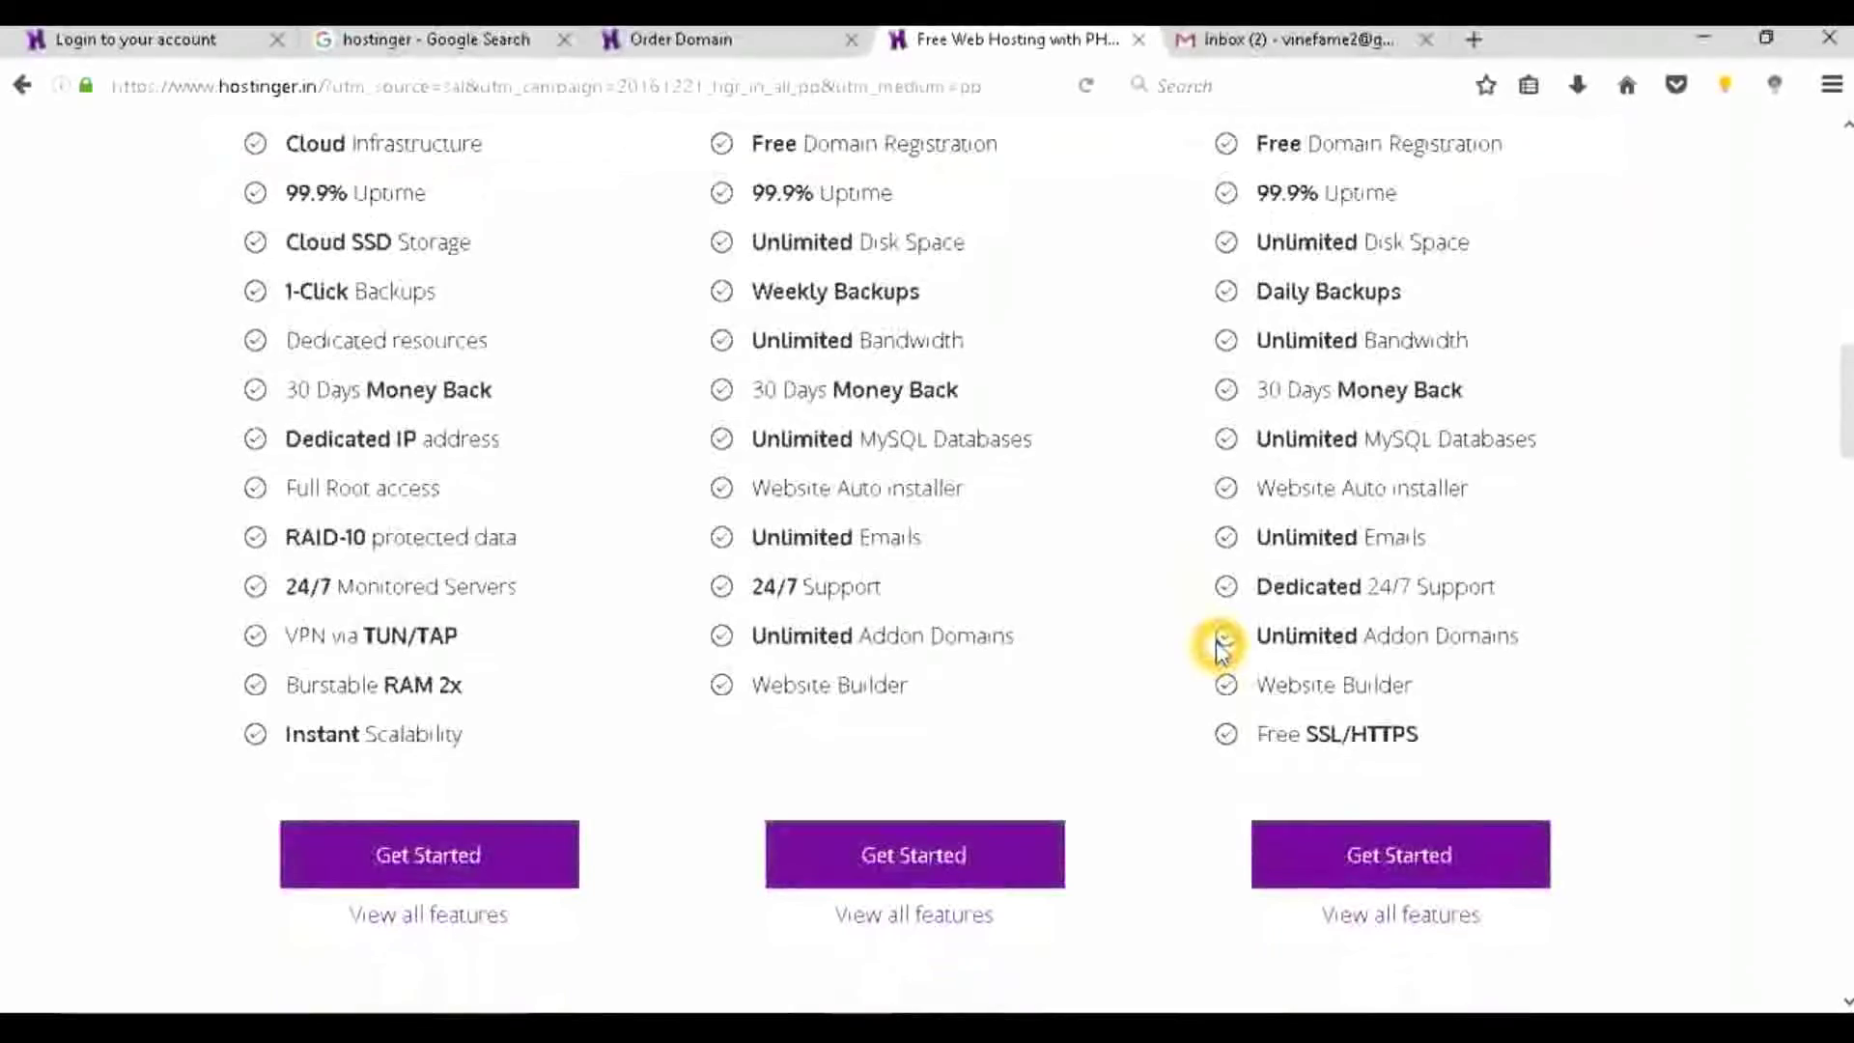
scroll(1222, 652, up, 3)
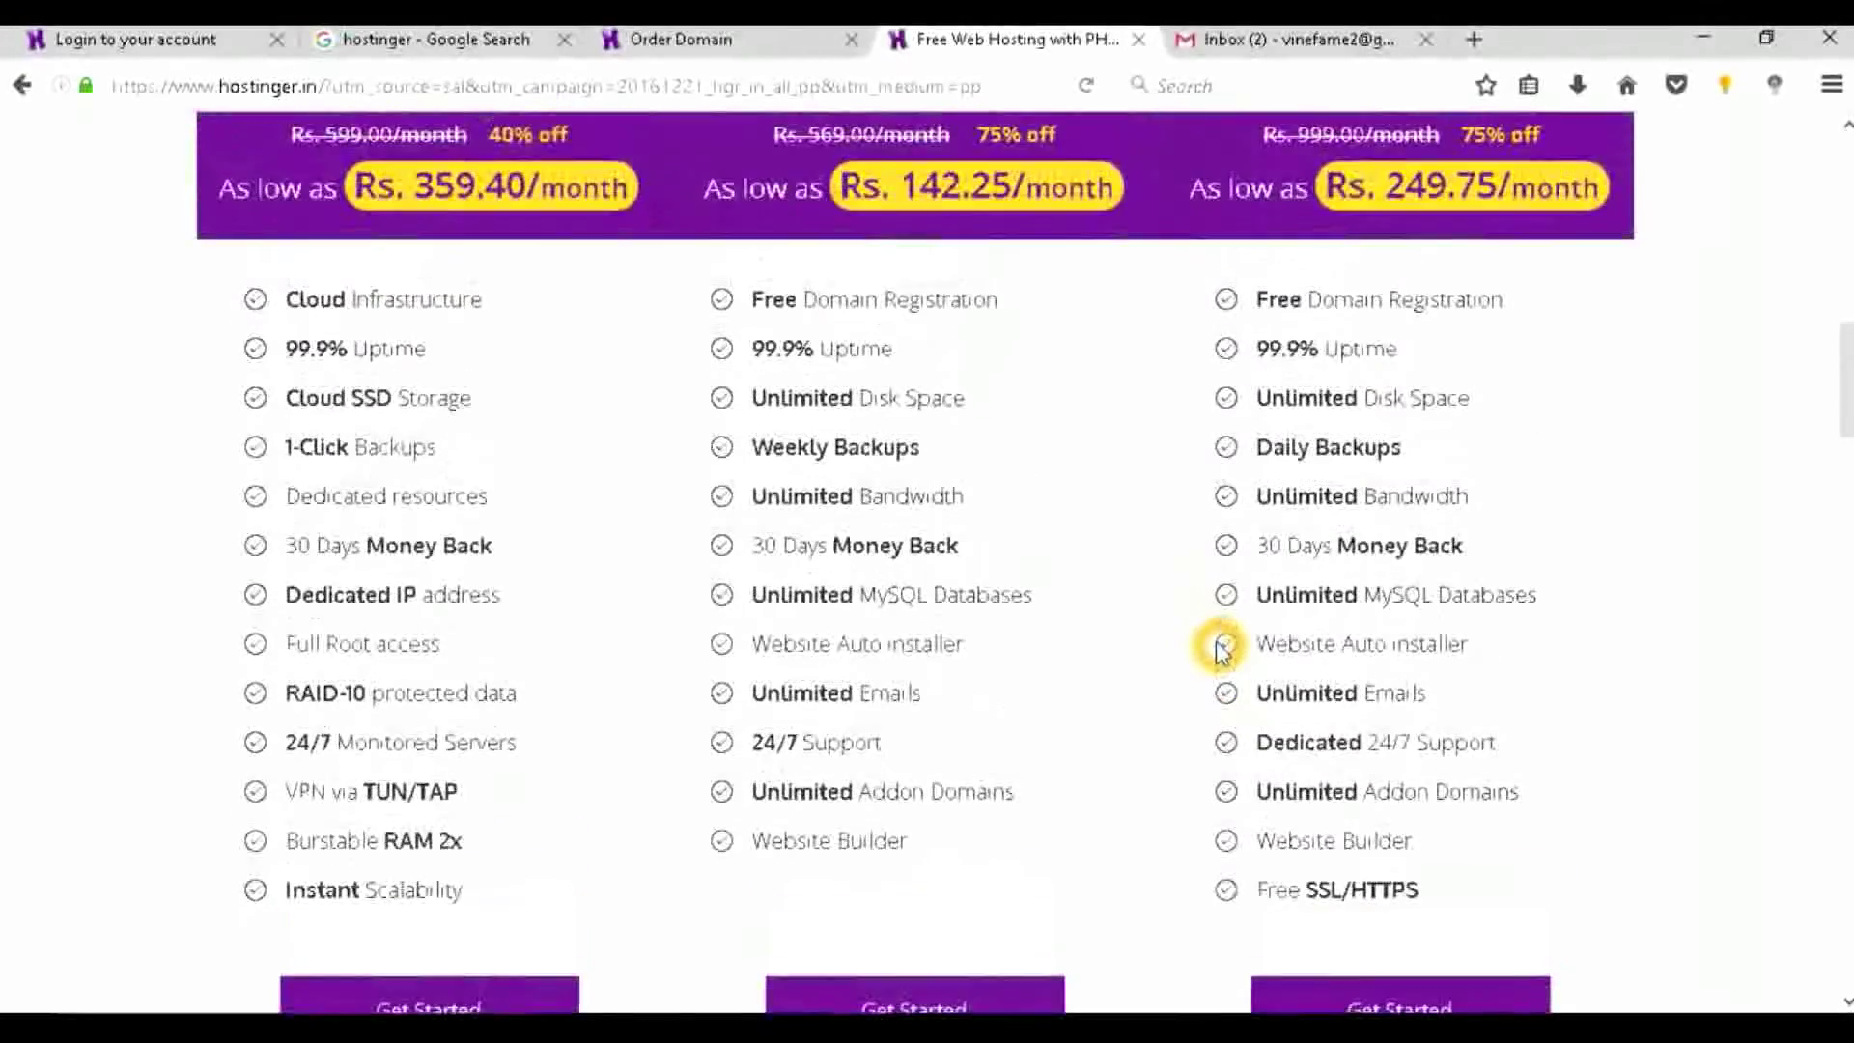
scroll(1221, 652, down, 1)
scroll(1222, 651, up, 3)
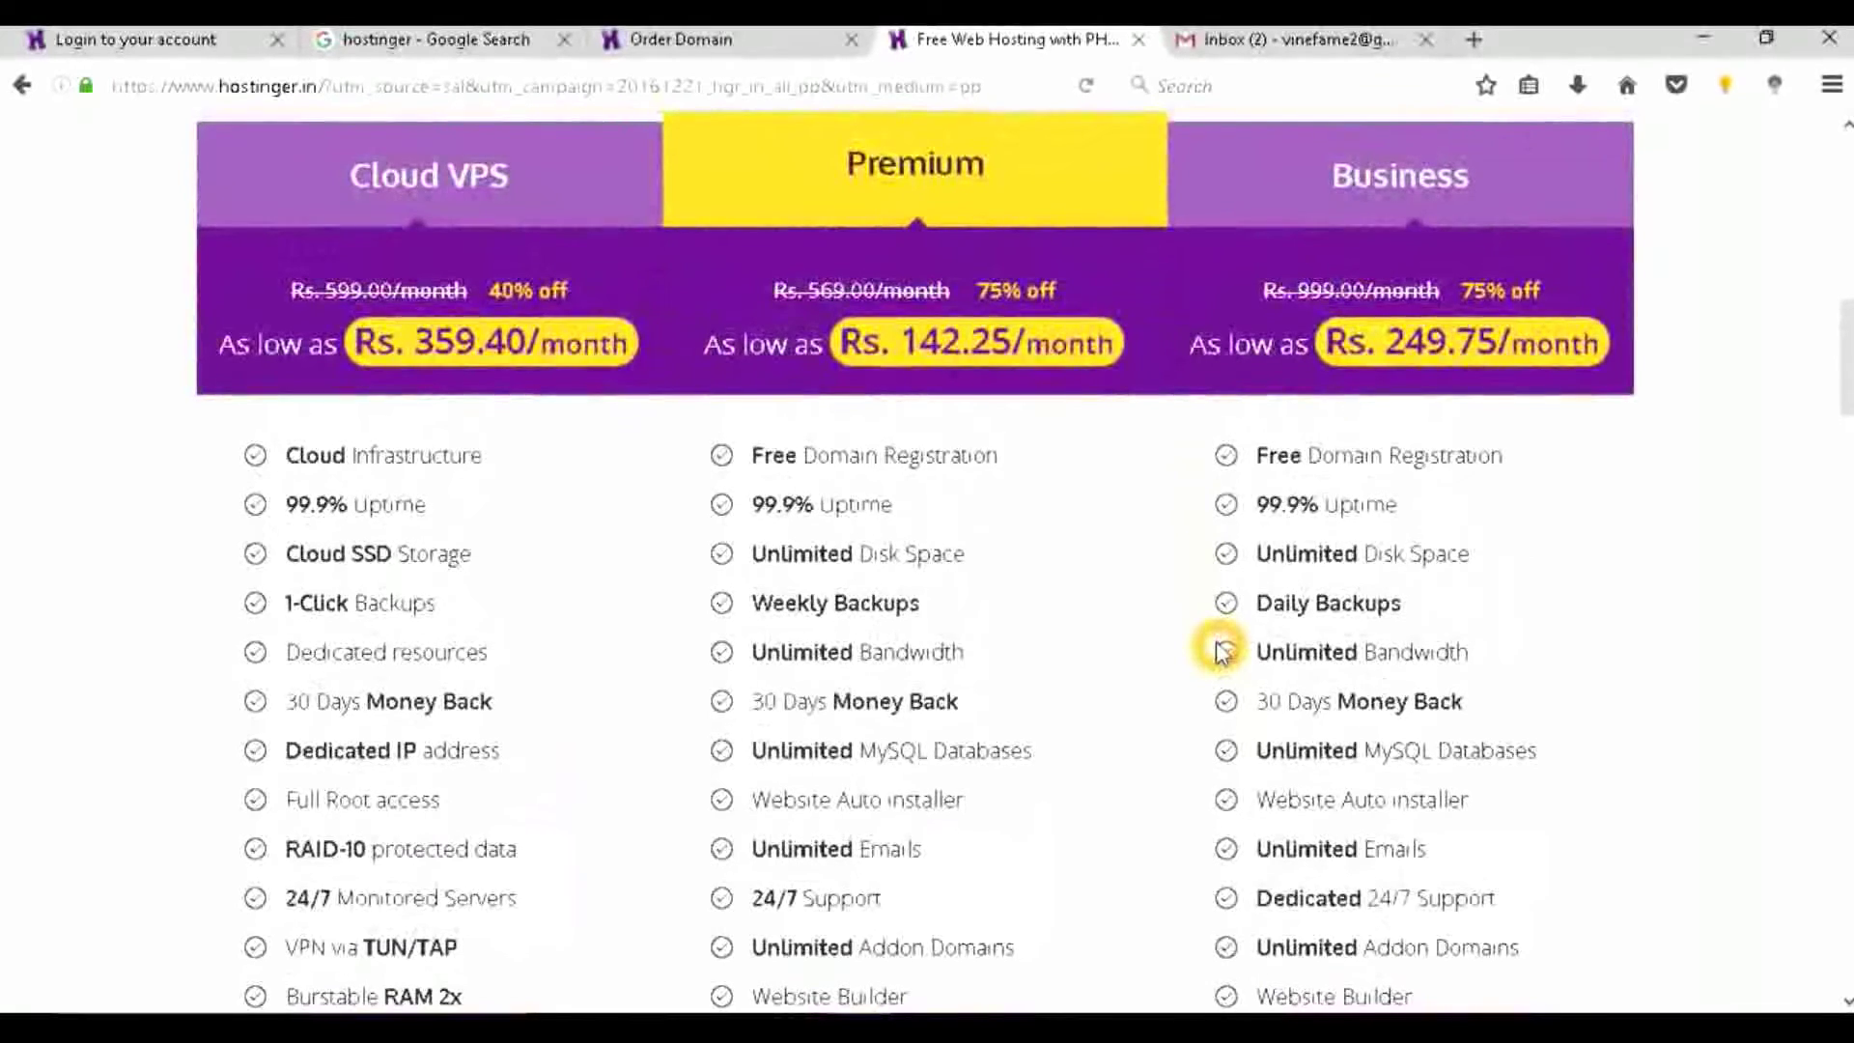
scroll(1222, 652, up, 8)
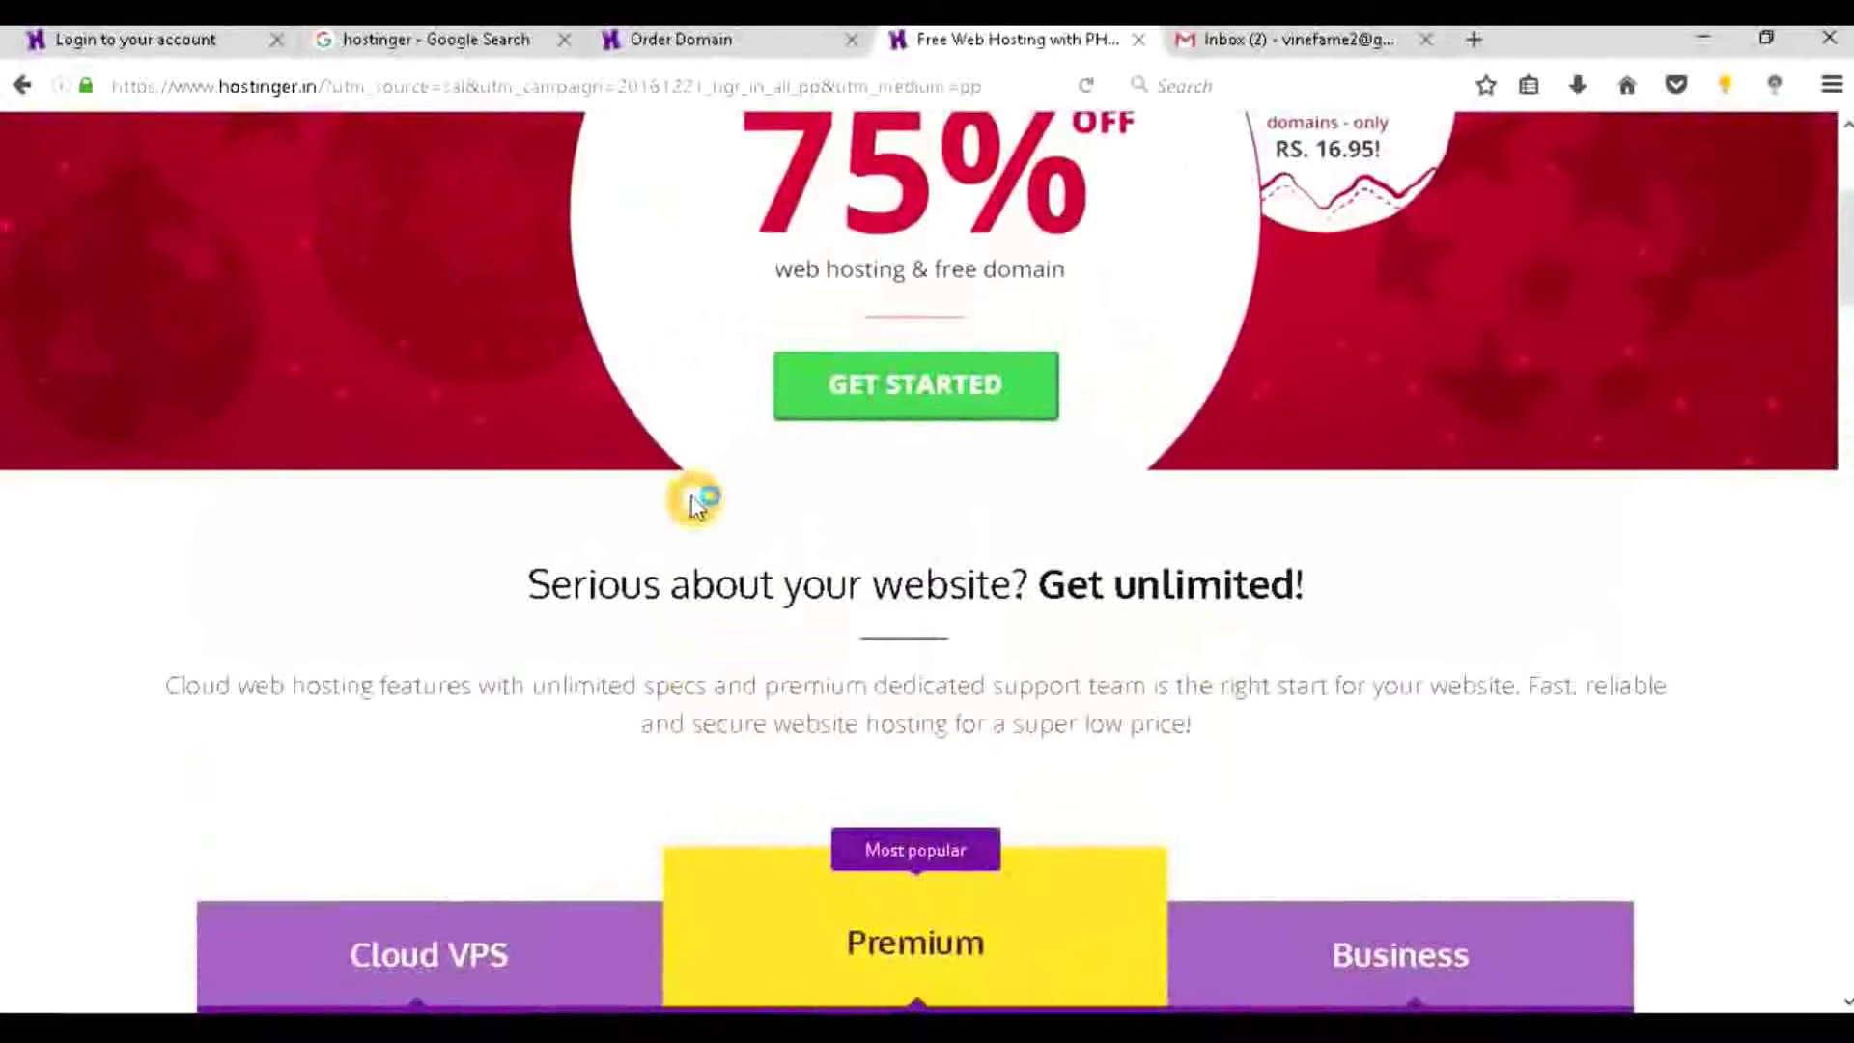
Sign in to Hostinger with Google and allow Hostinger India to access the profile.
click(806, 466)
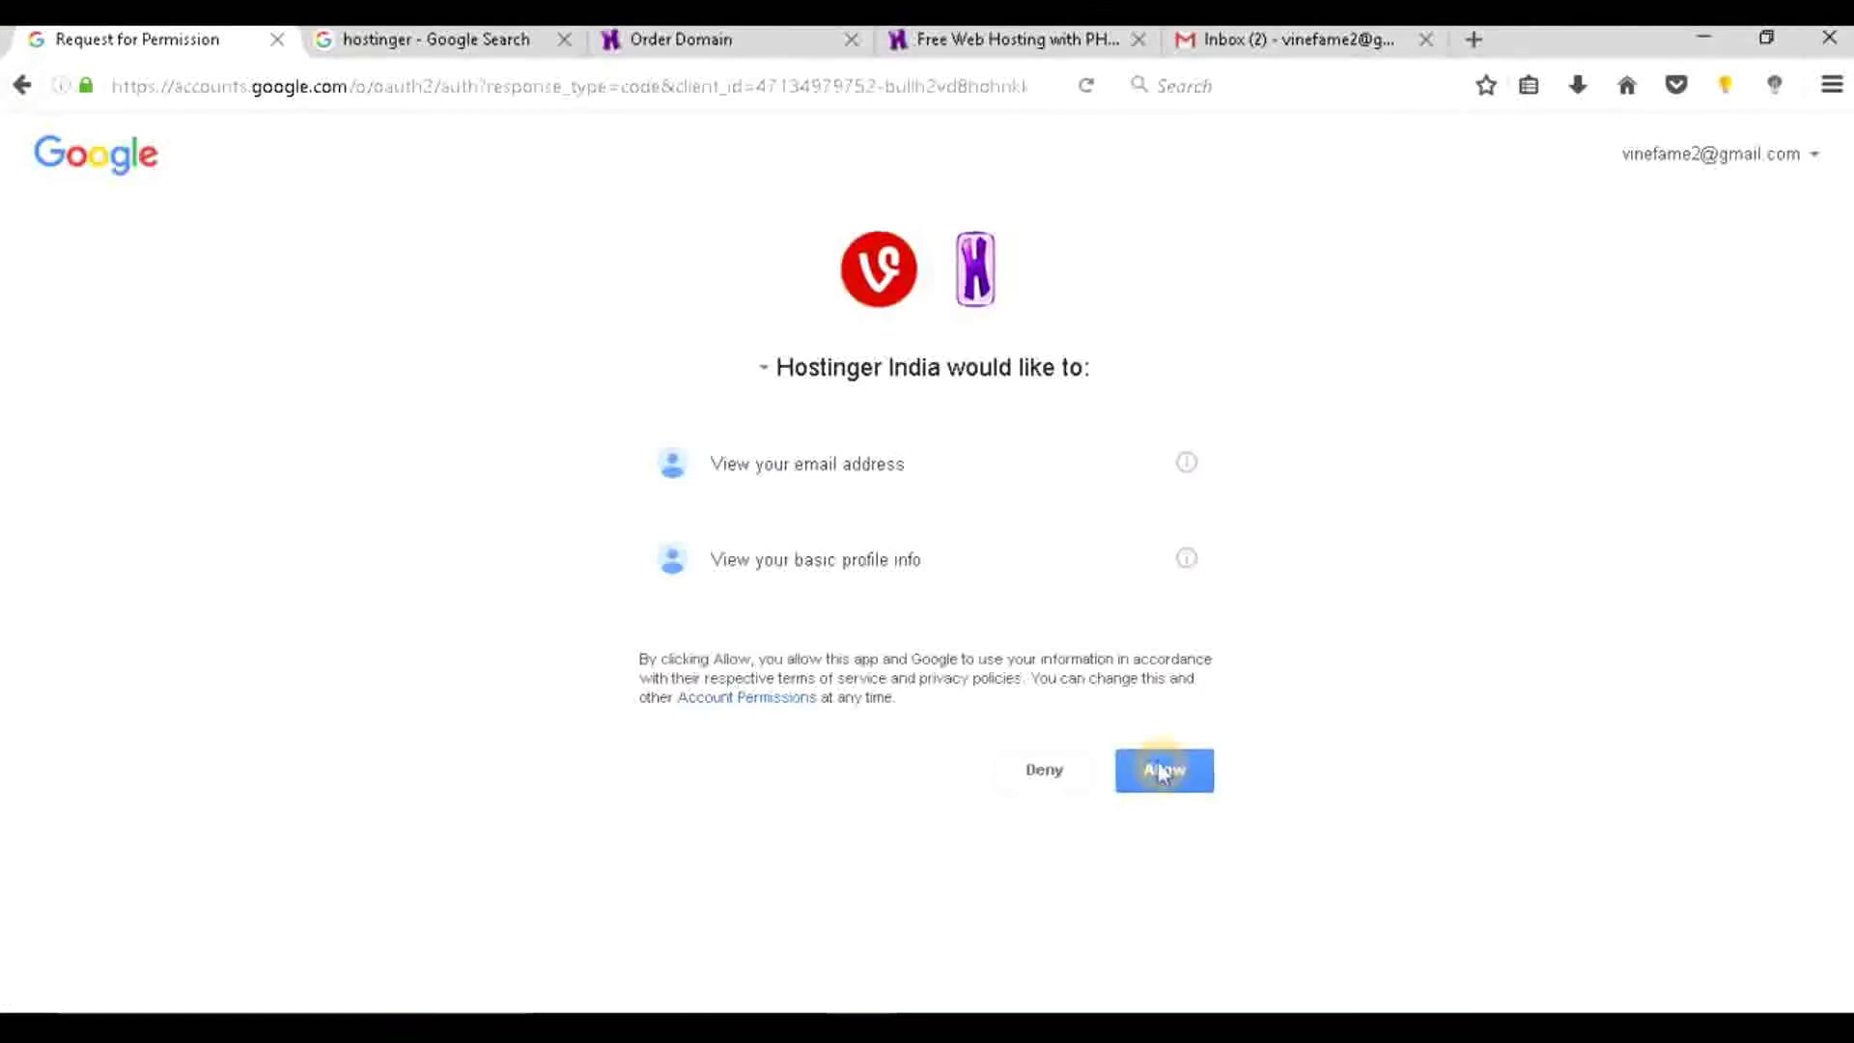
click(1184, 773)
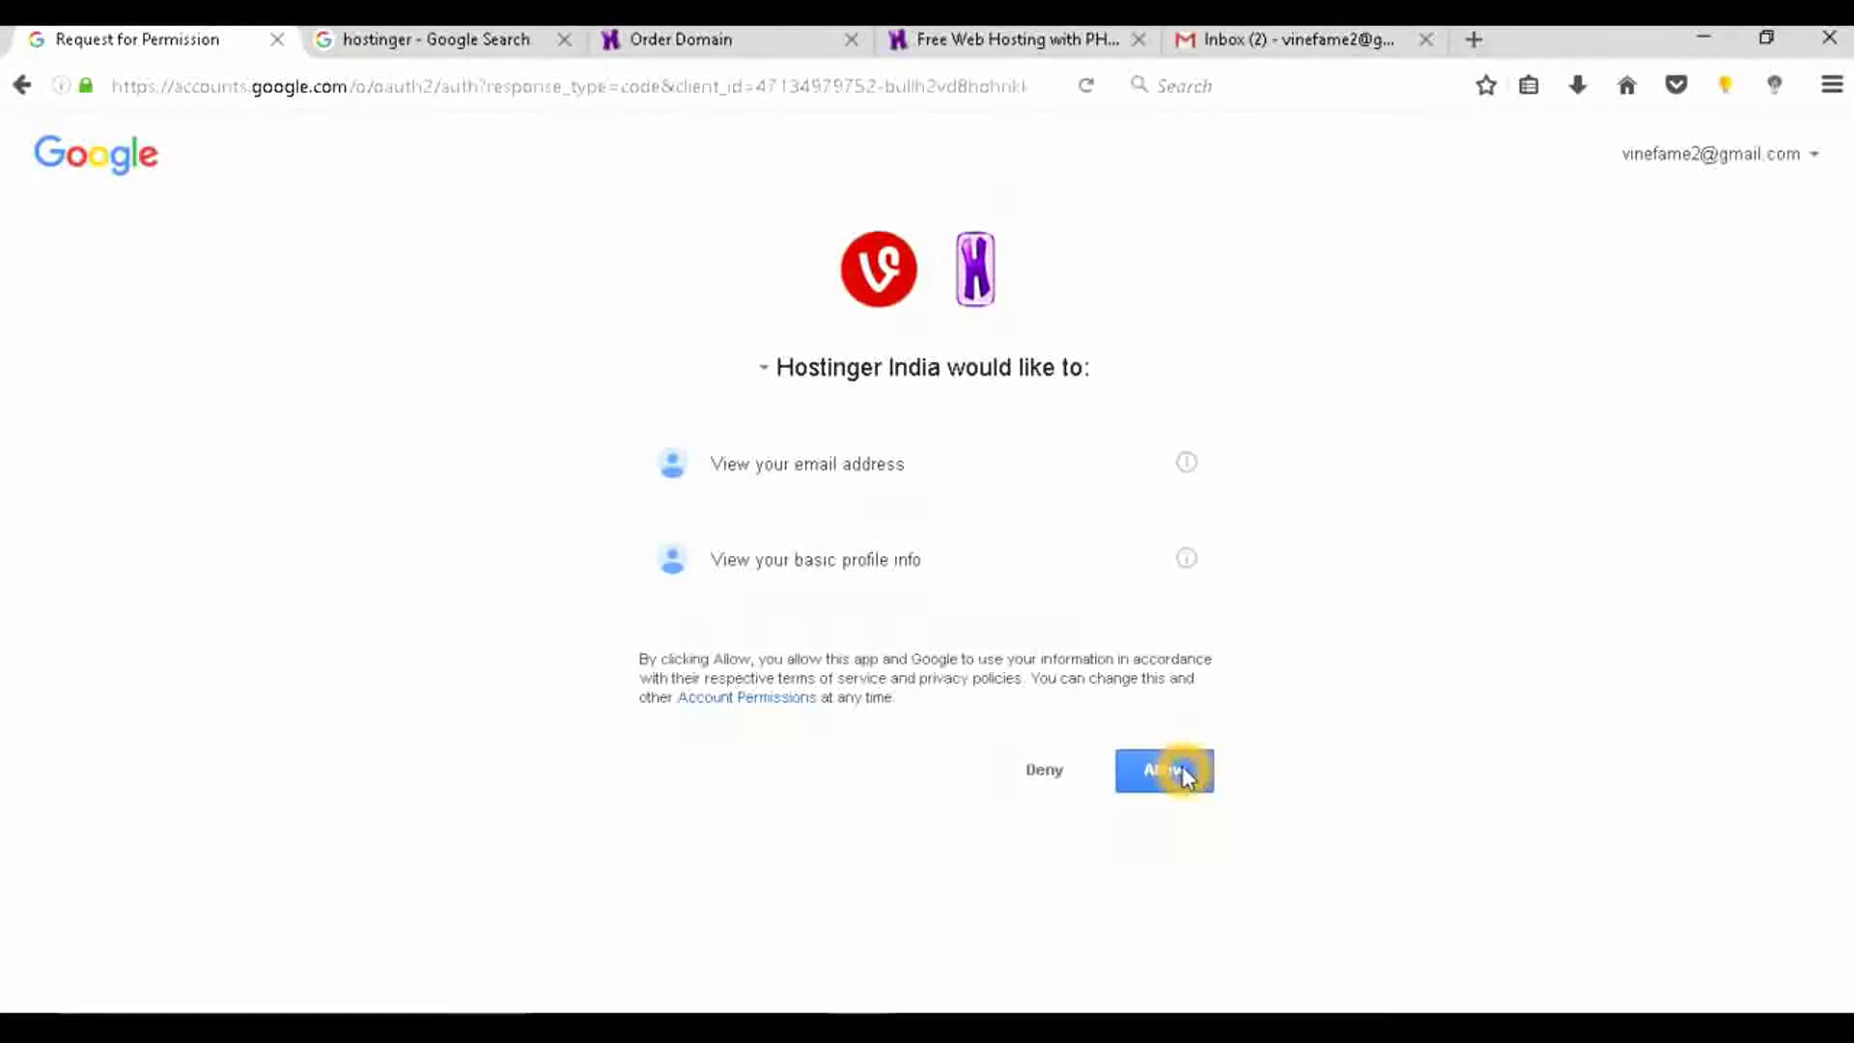
click(1182, 771)
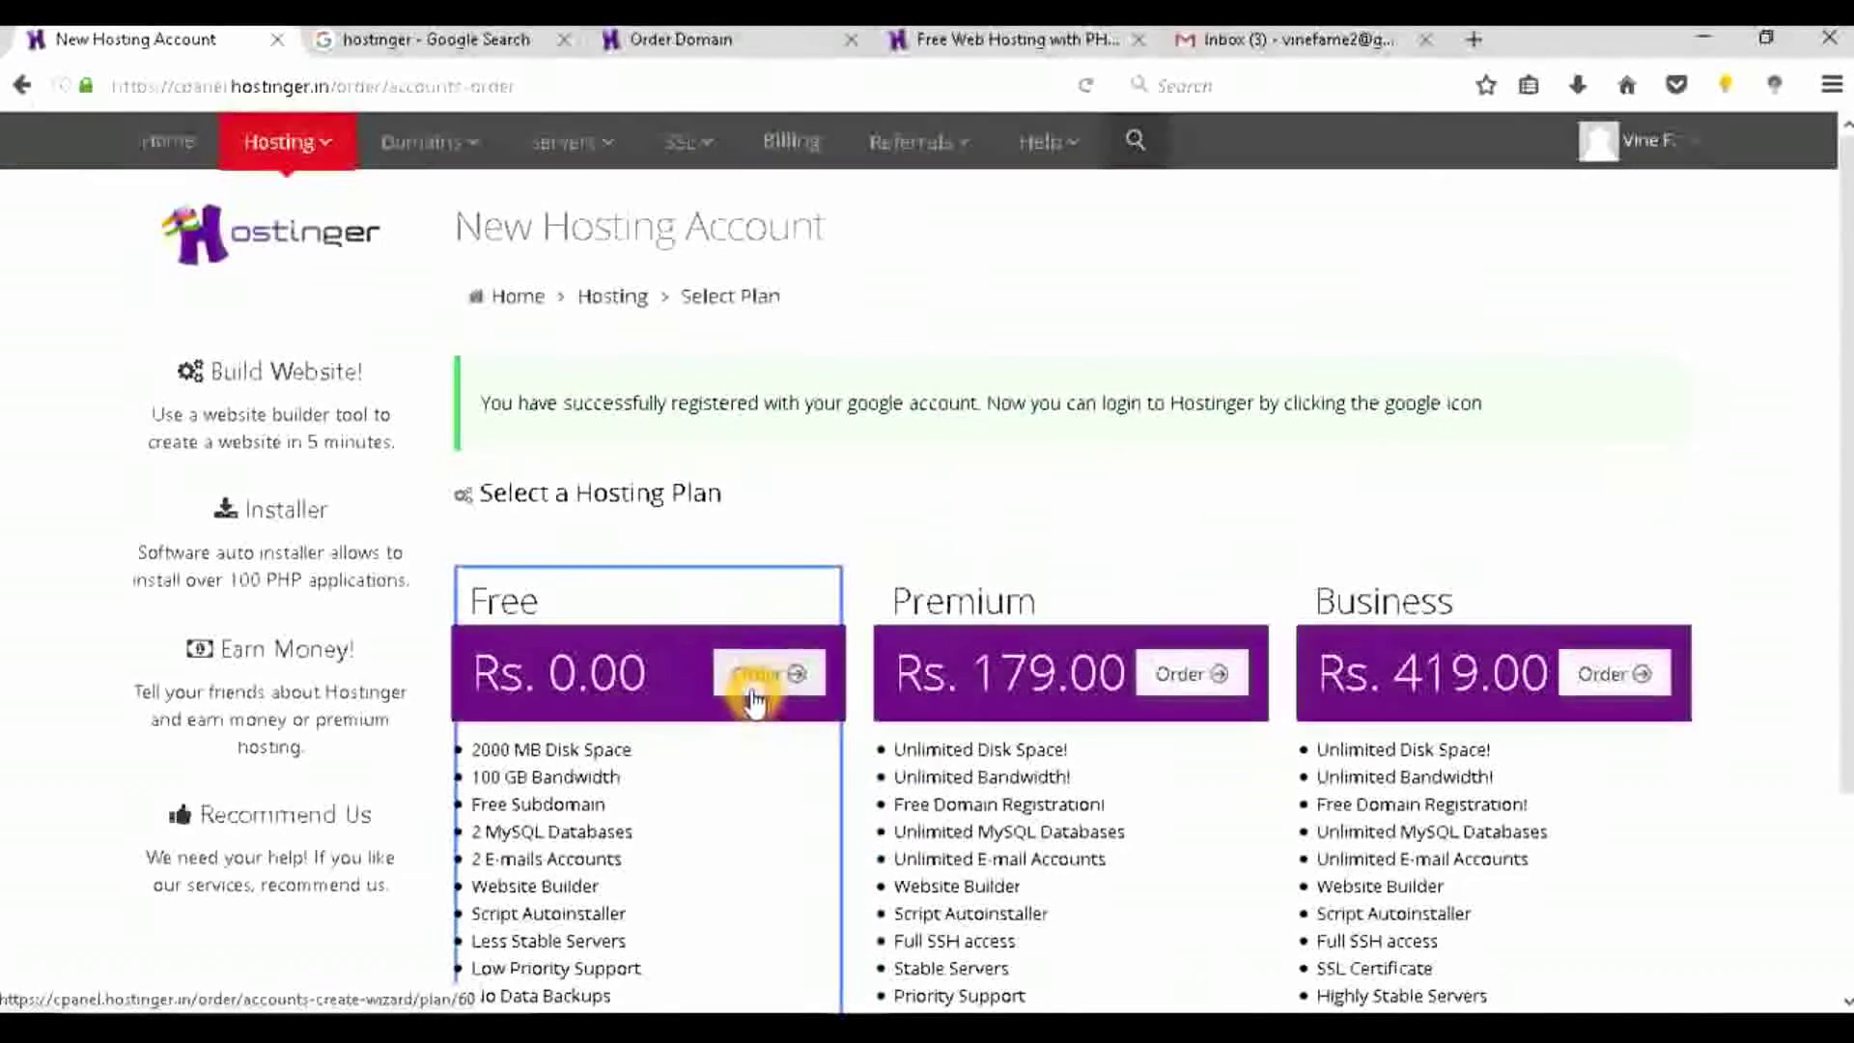
Order the Free hosting plan at Rs. 0.00.
scroll(755, 699, down, 3)
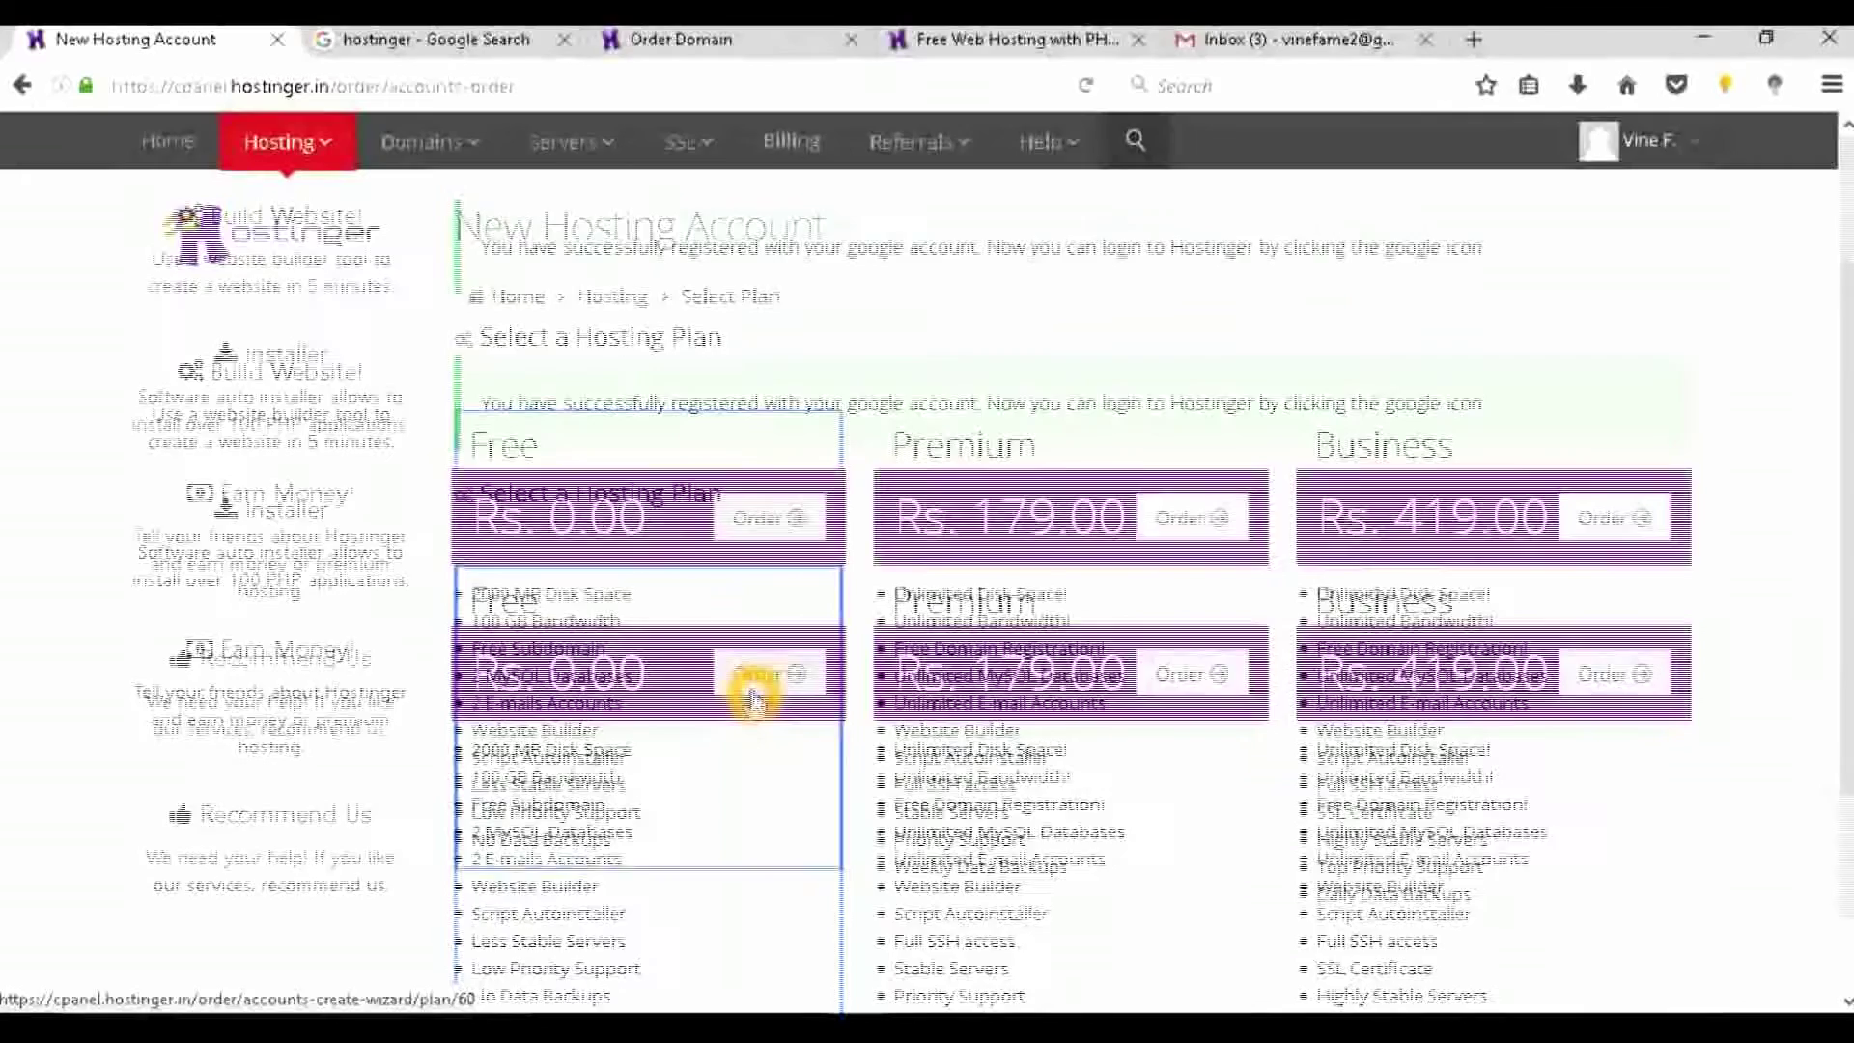
scroll(755, 698, up, 2)
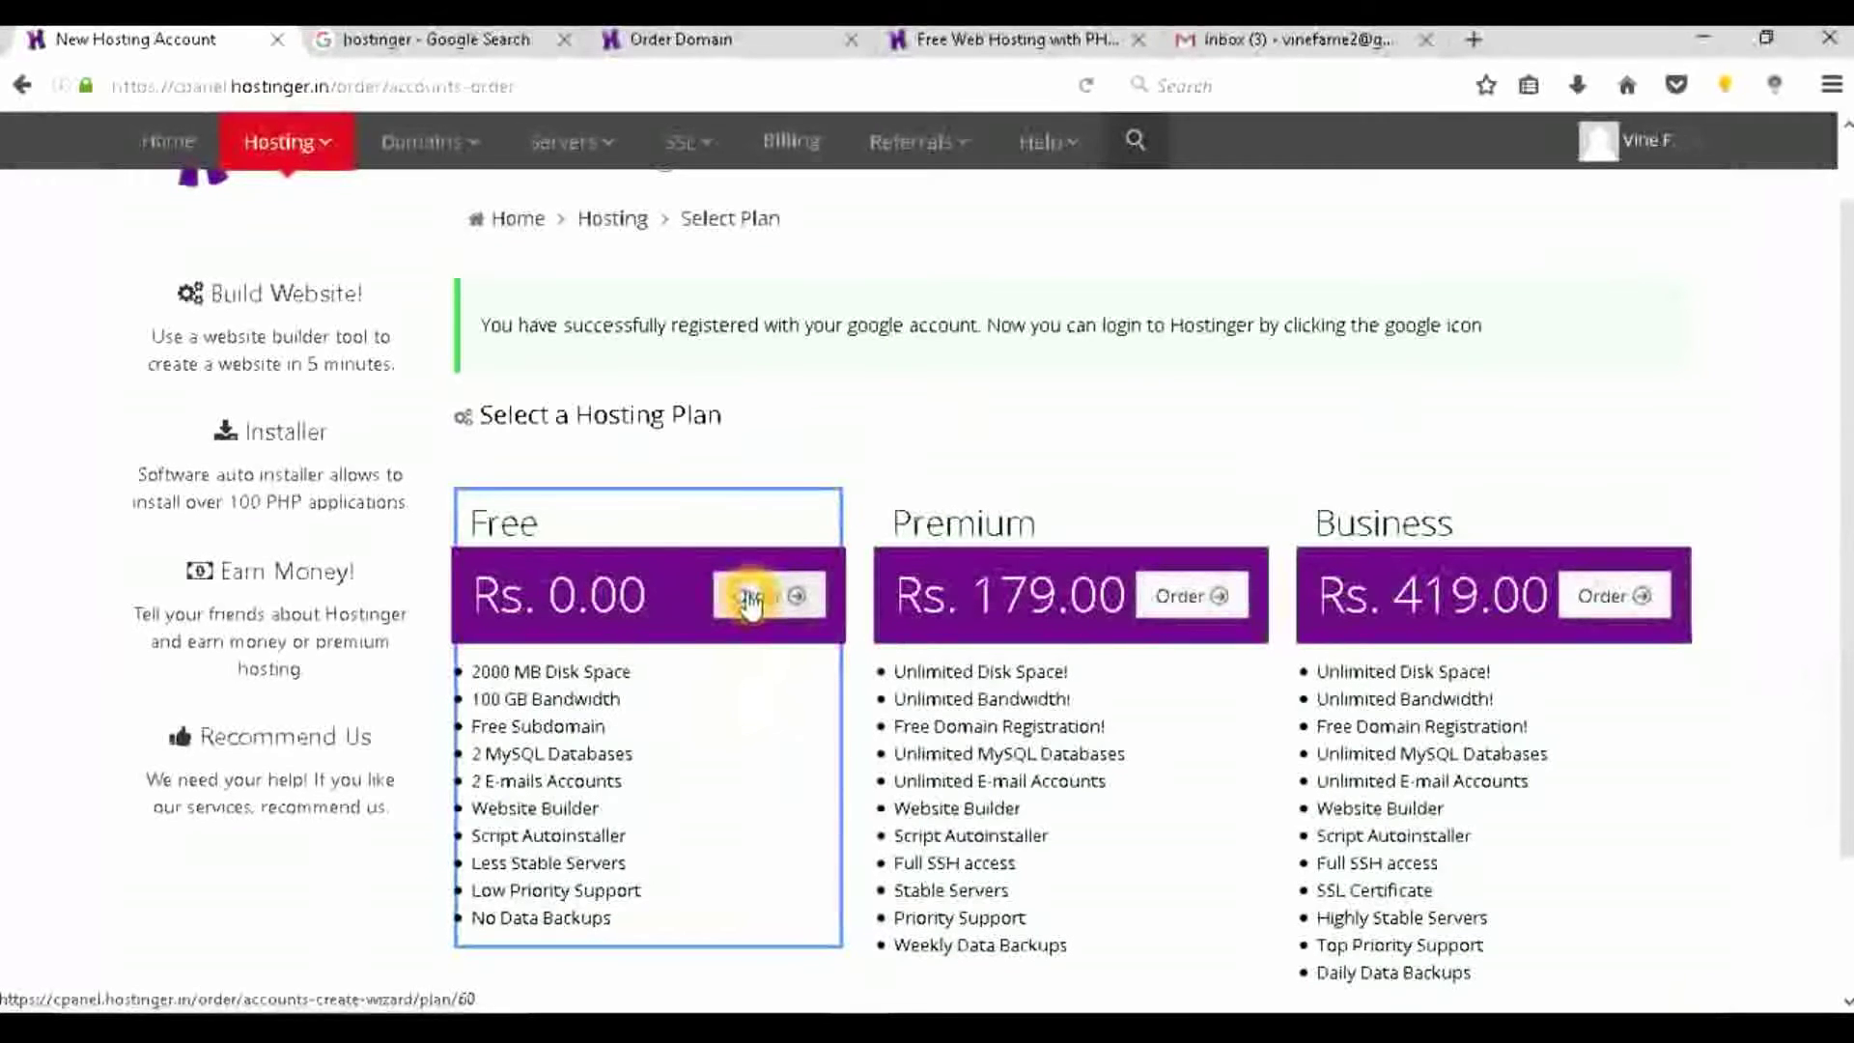
click(749, 598)
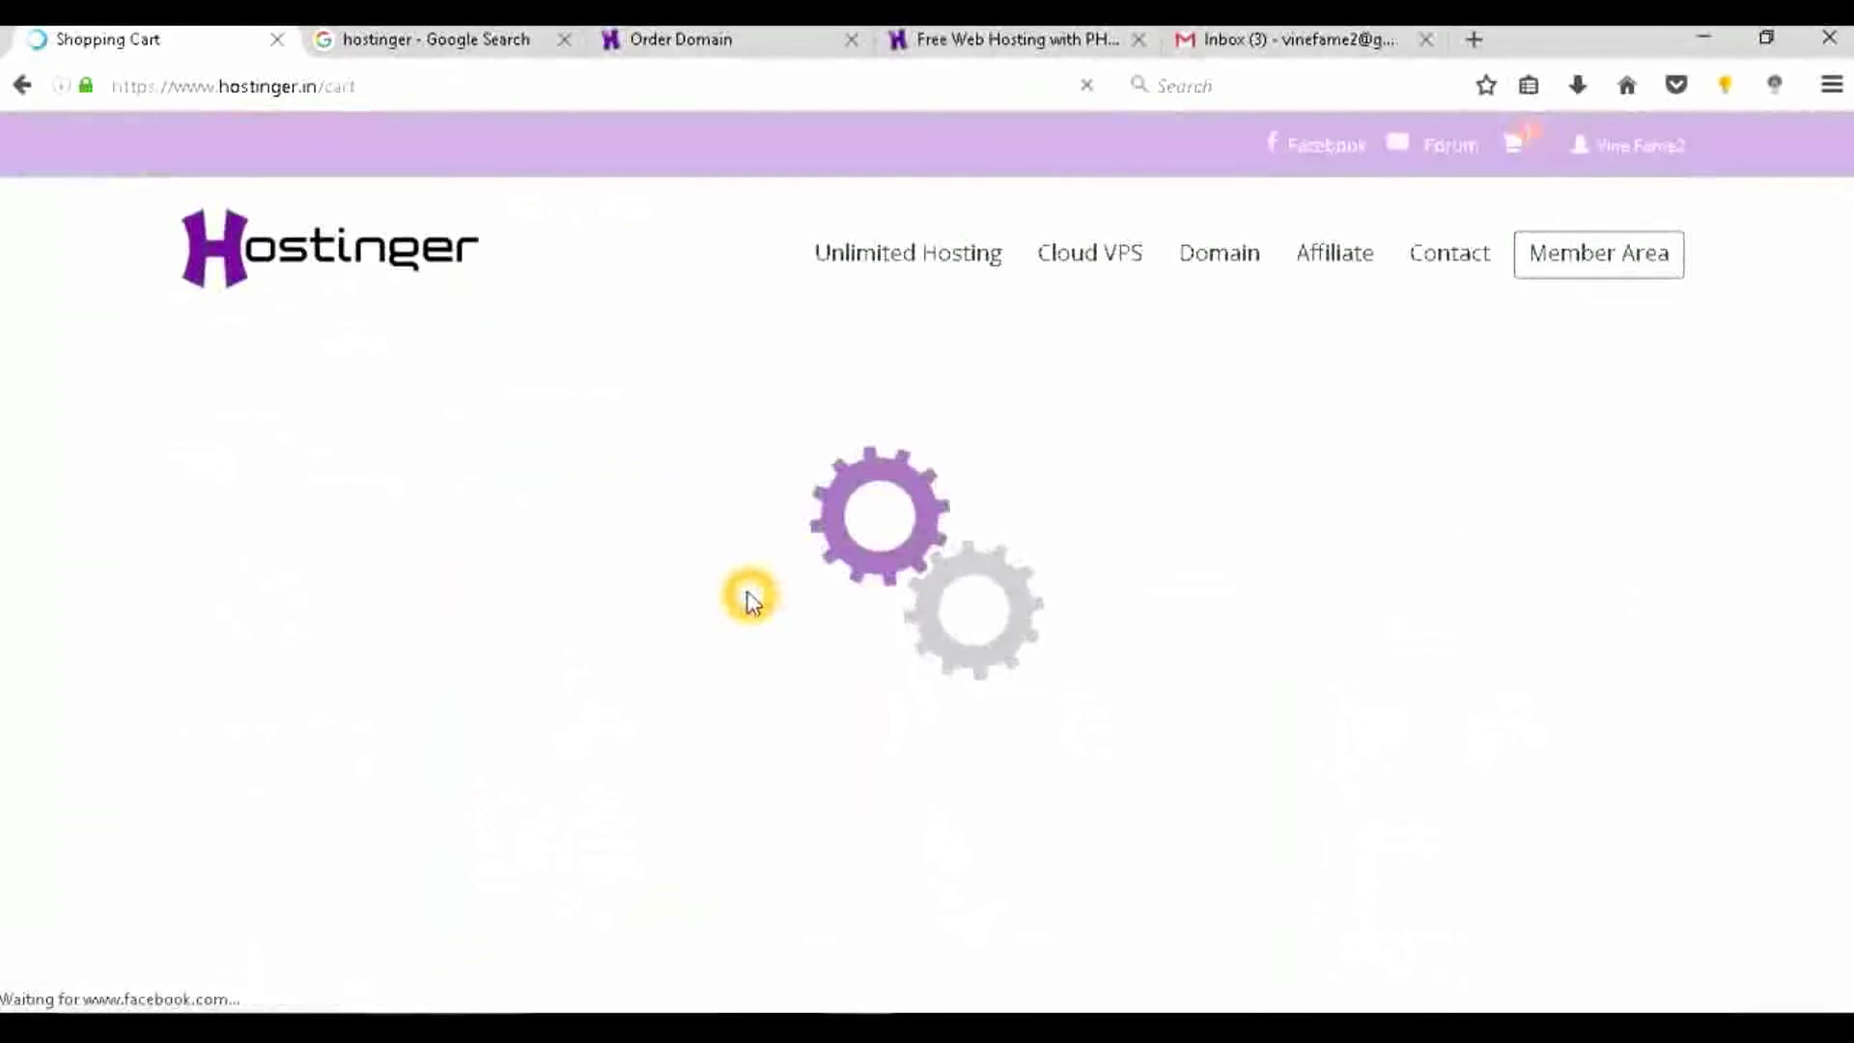
Check out the free plan, accept the terms, complete the order and begin its setup.
scroll(750, 594, down, 2)
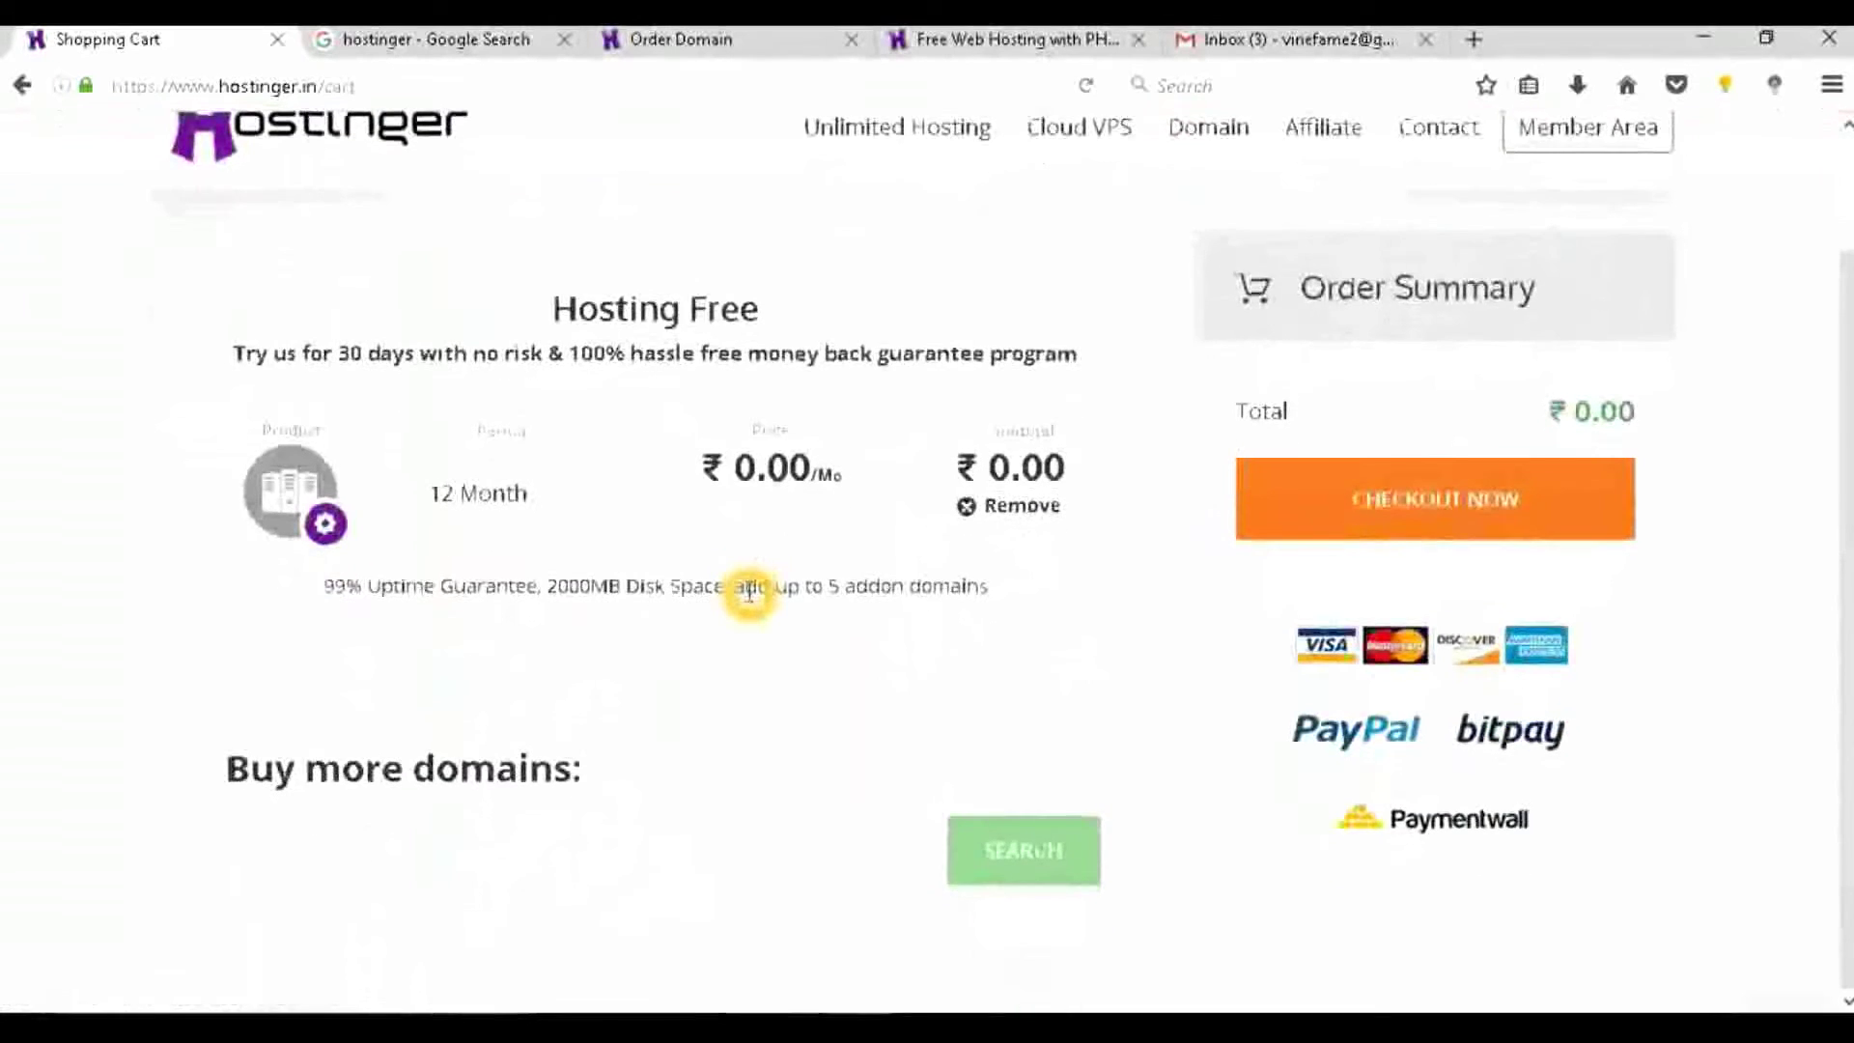
scroll(750, 592, up, 1)
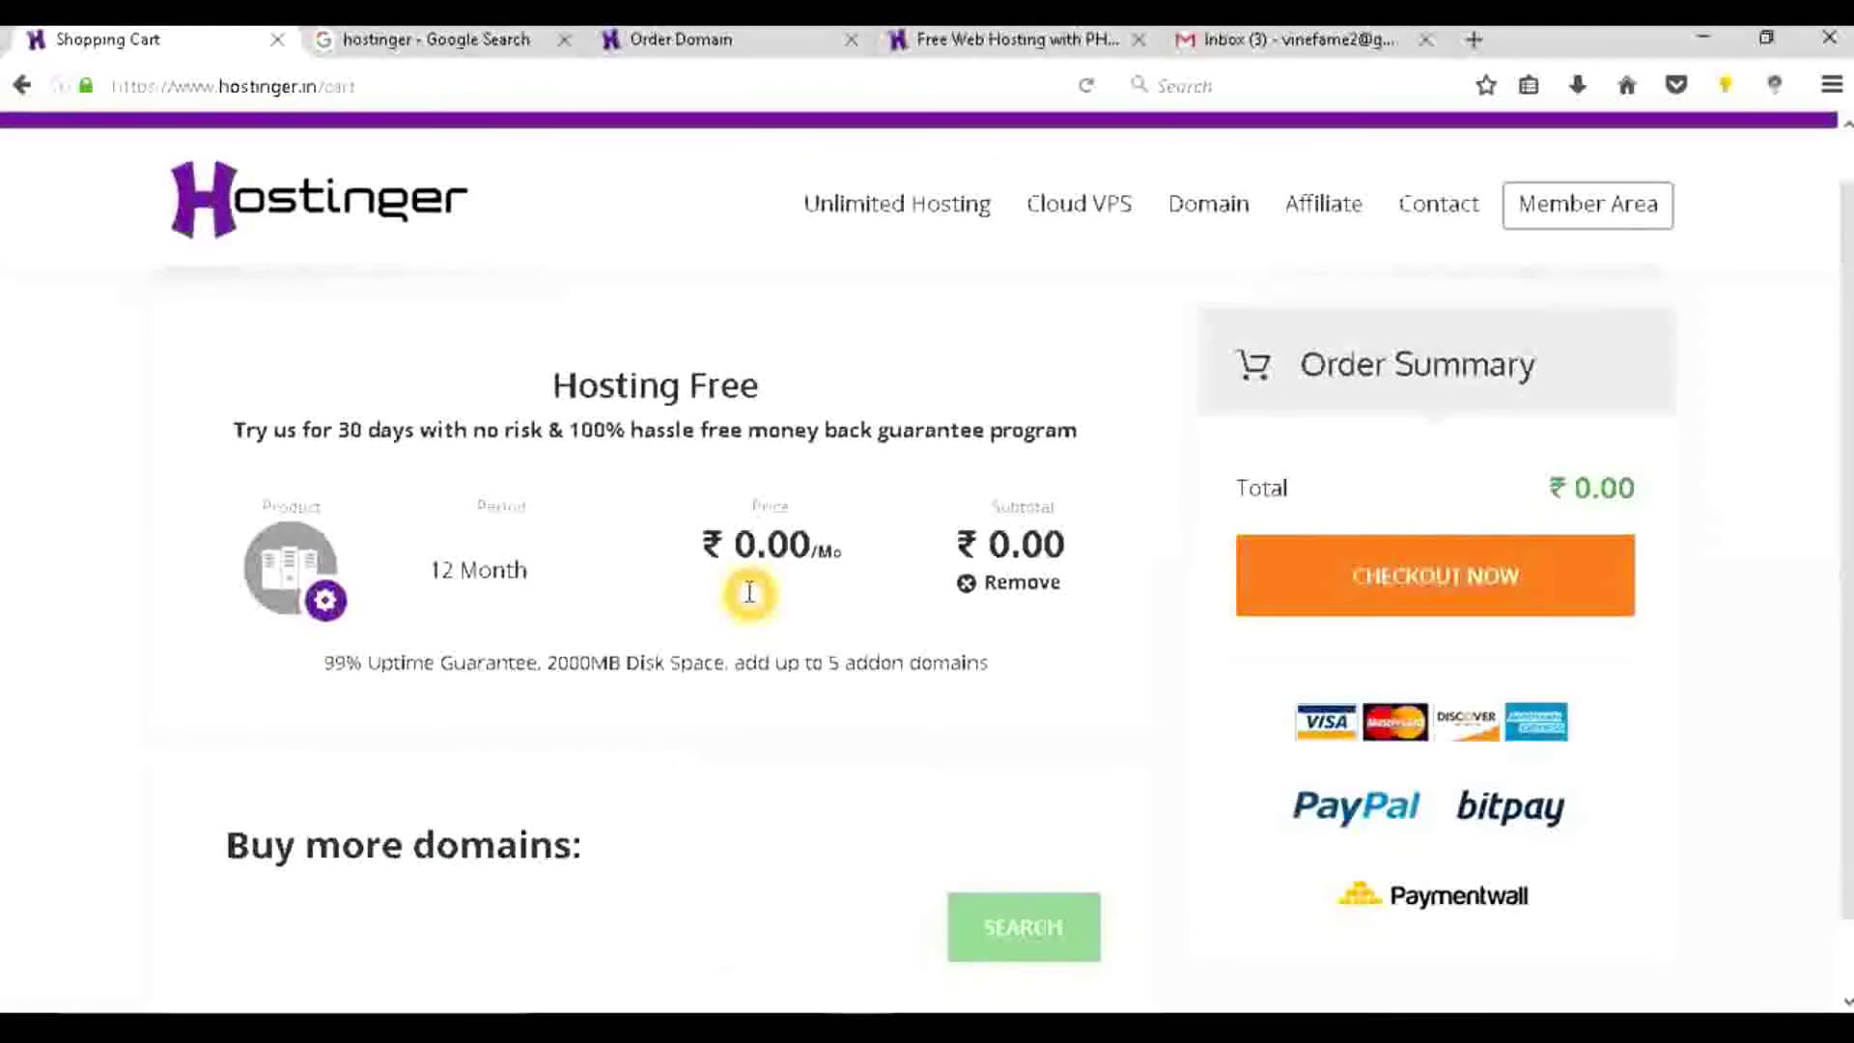
click(1411, 589)
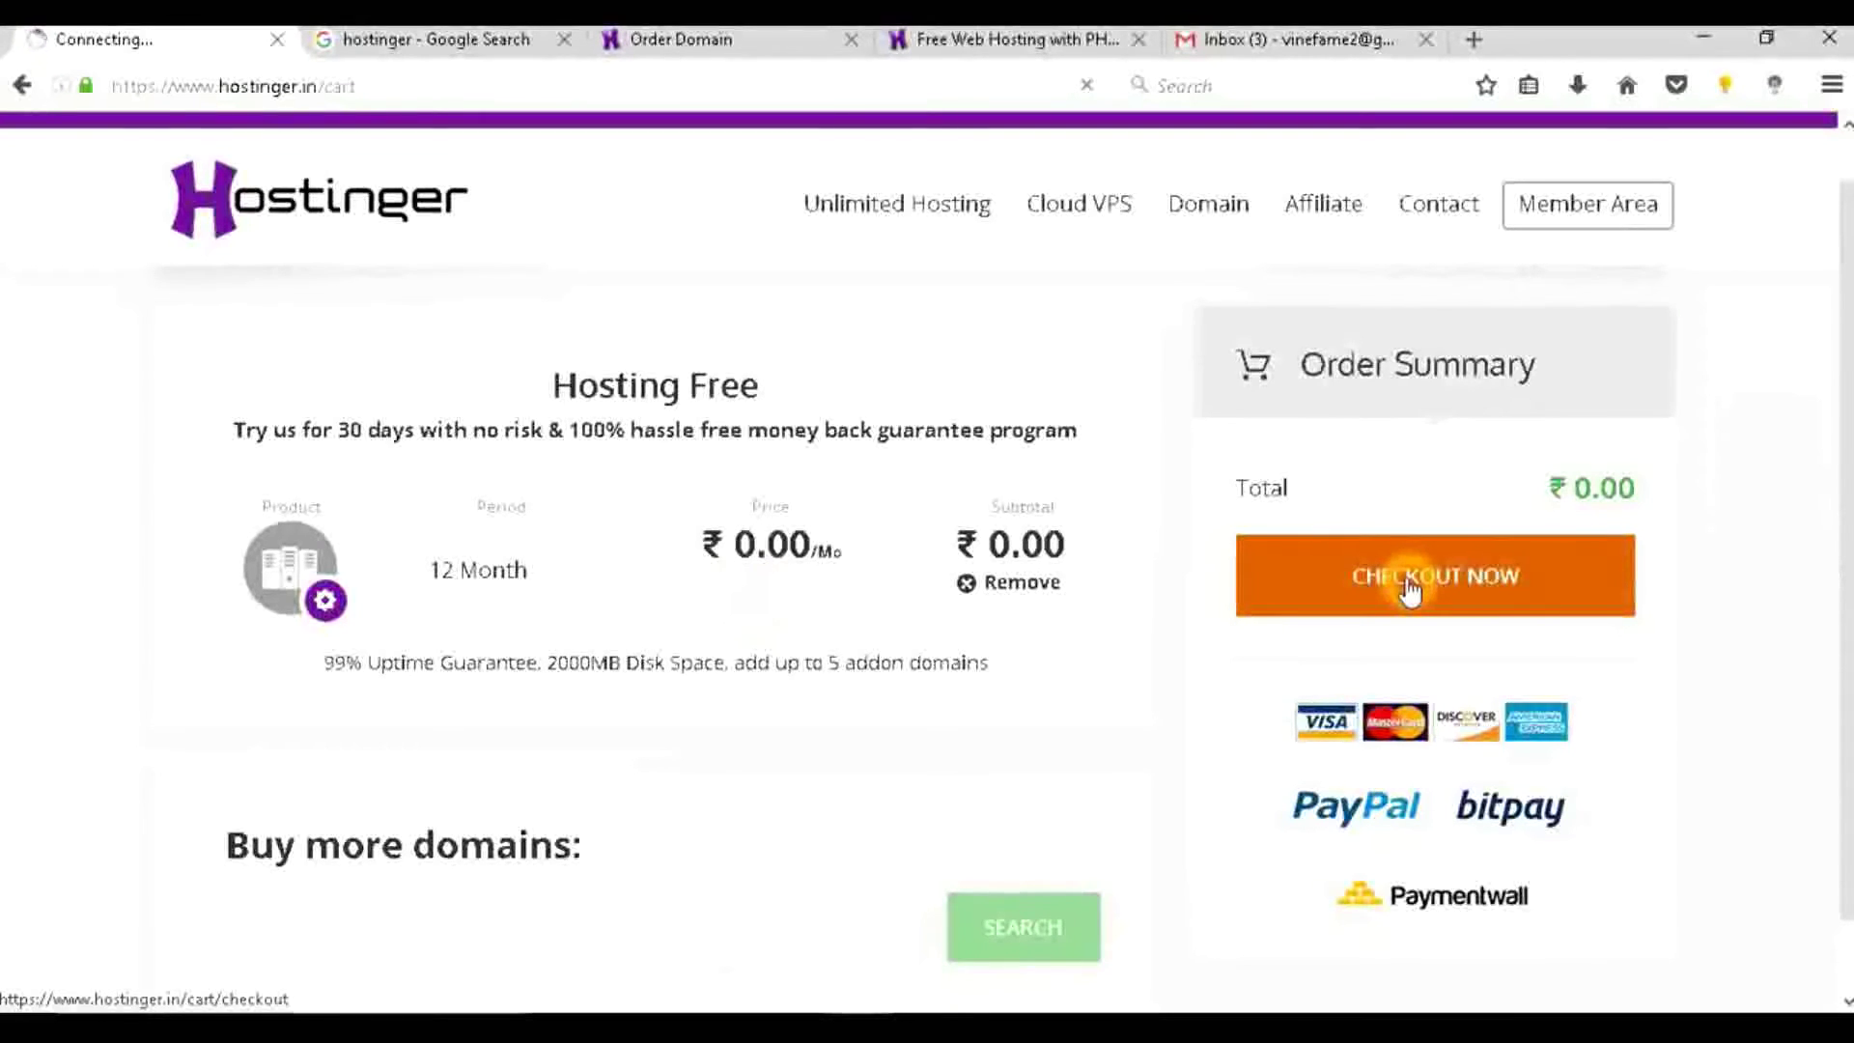
click(1270, 473)
click(1333, 722)
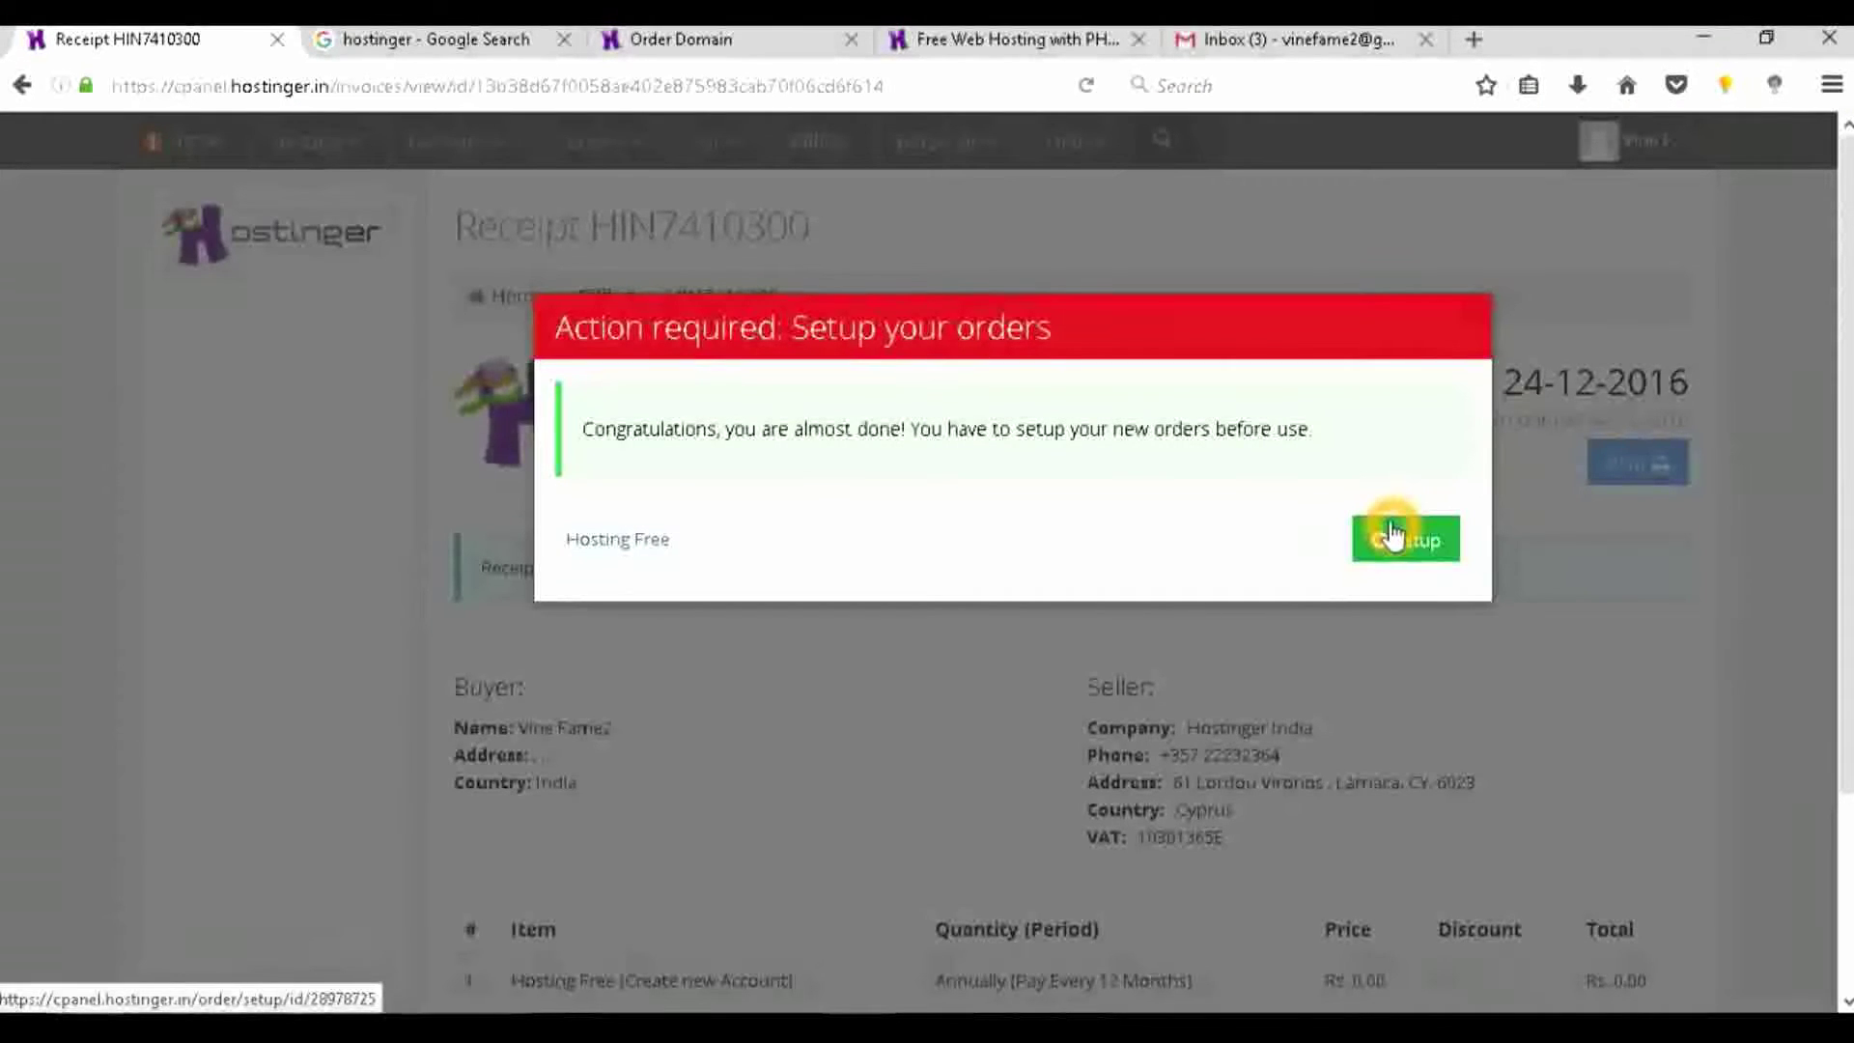
click(1391, 534)
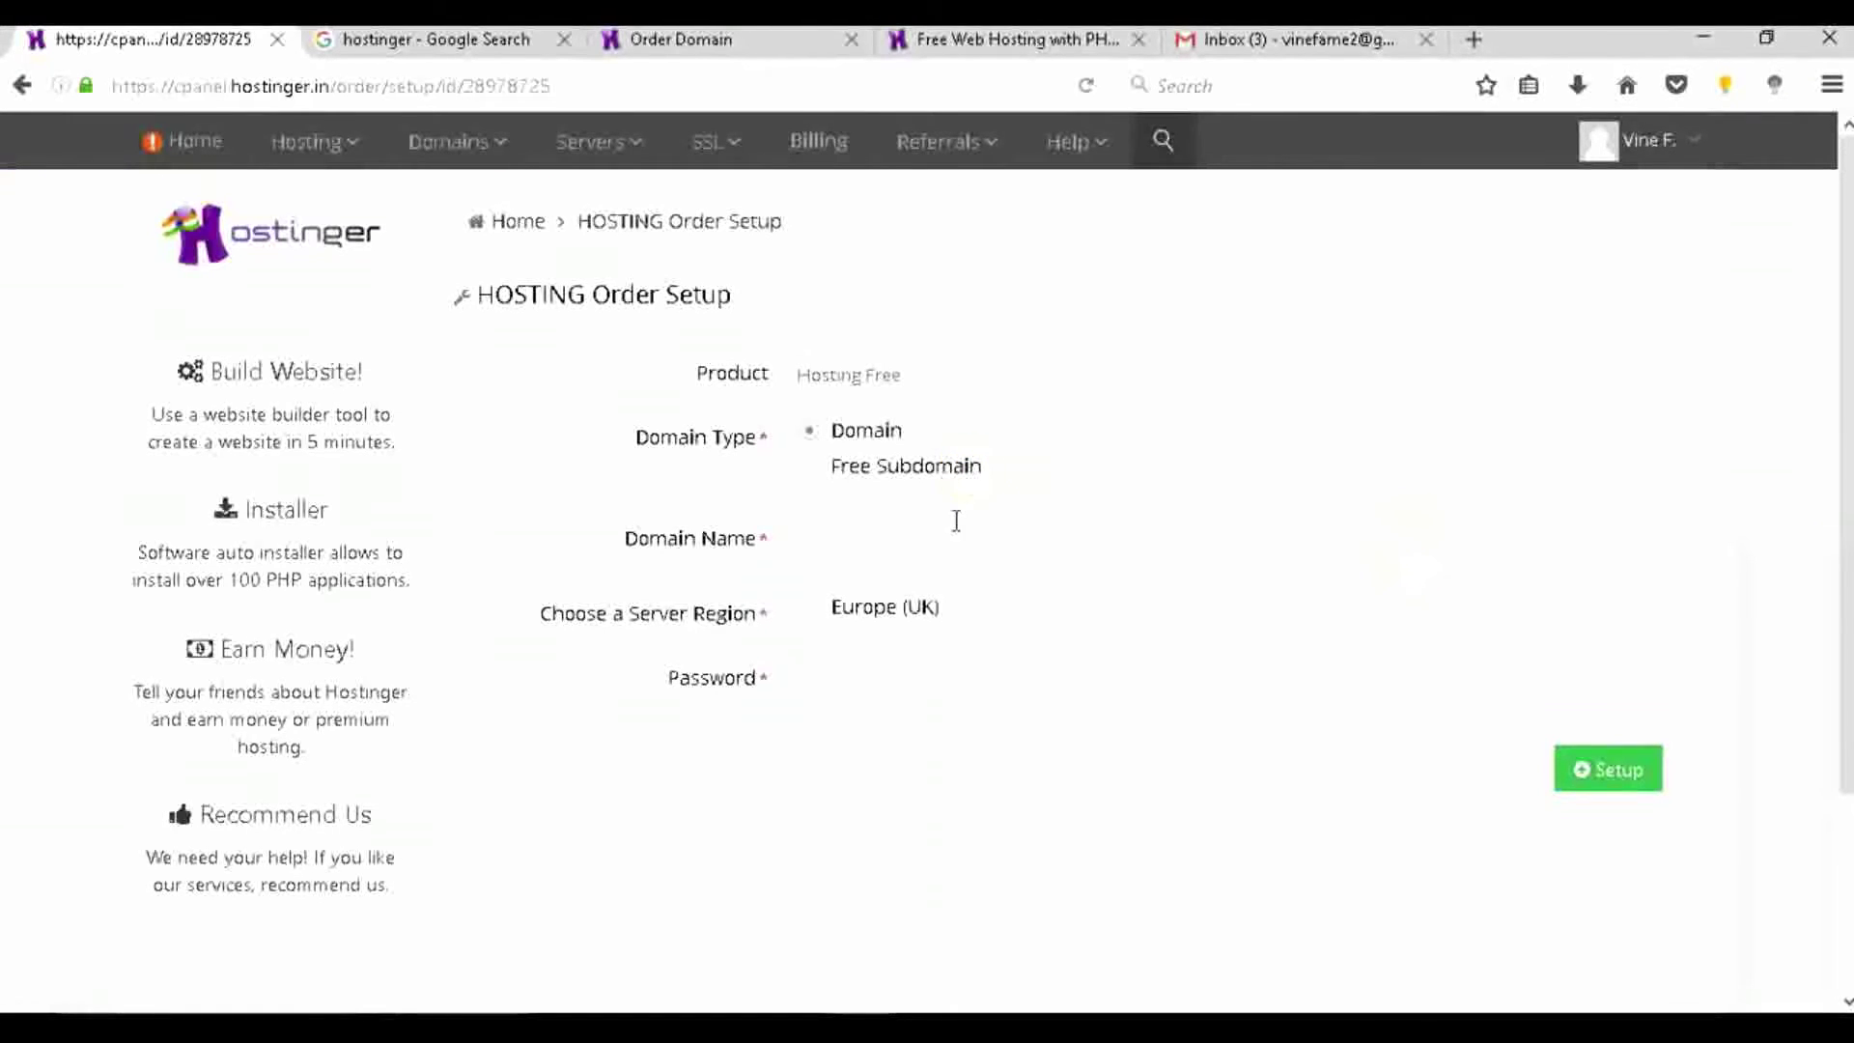
Choose a free subdomain named peacifier with the .pe.hu extension.
click(901, 483)
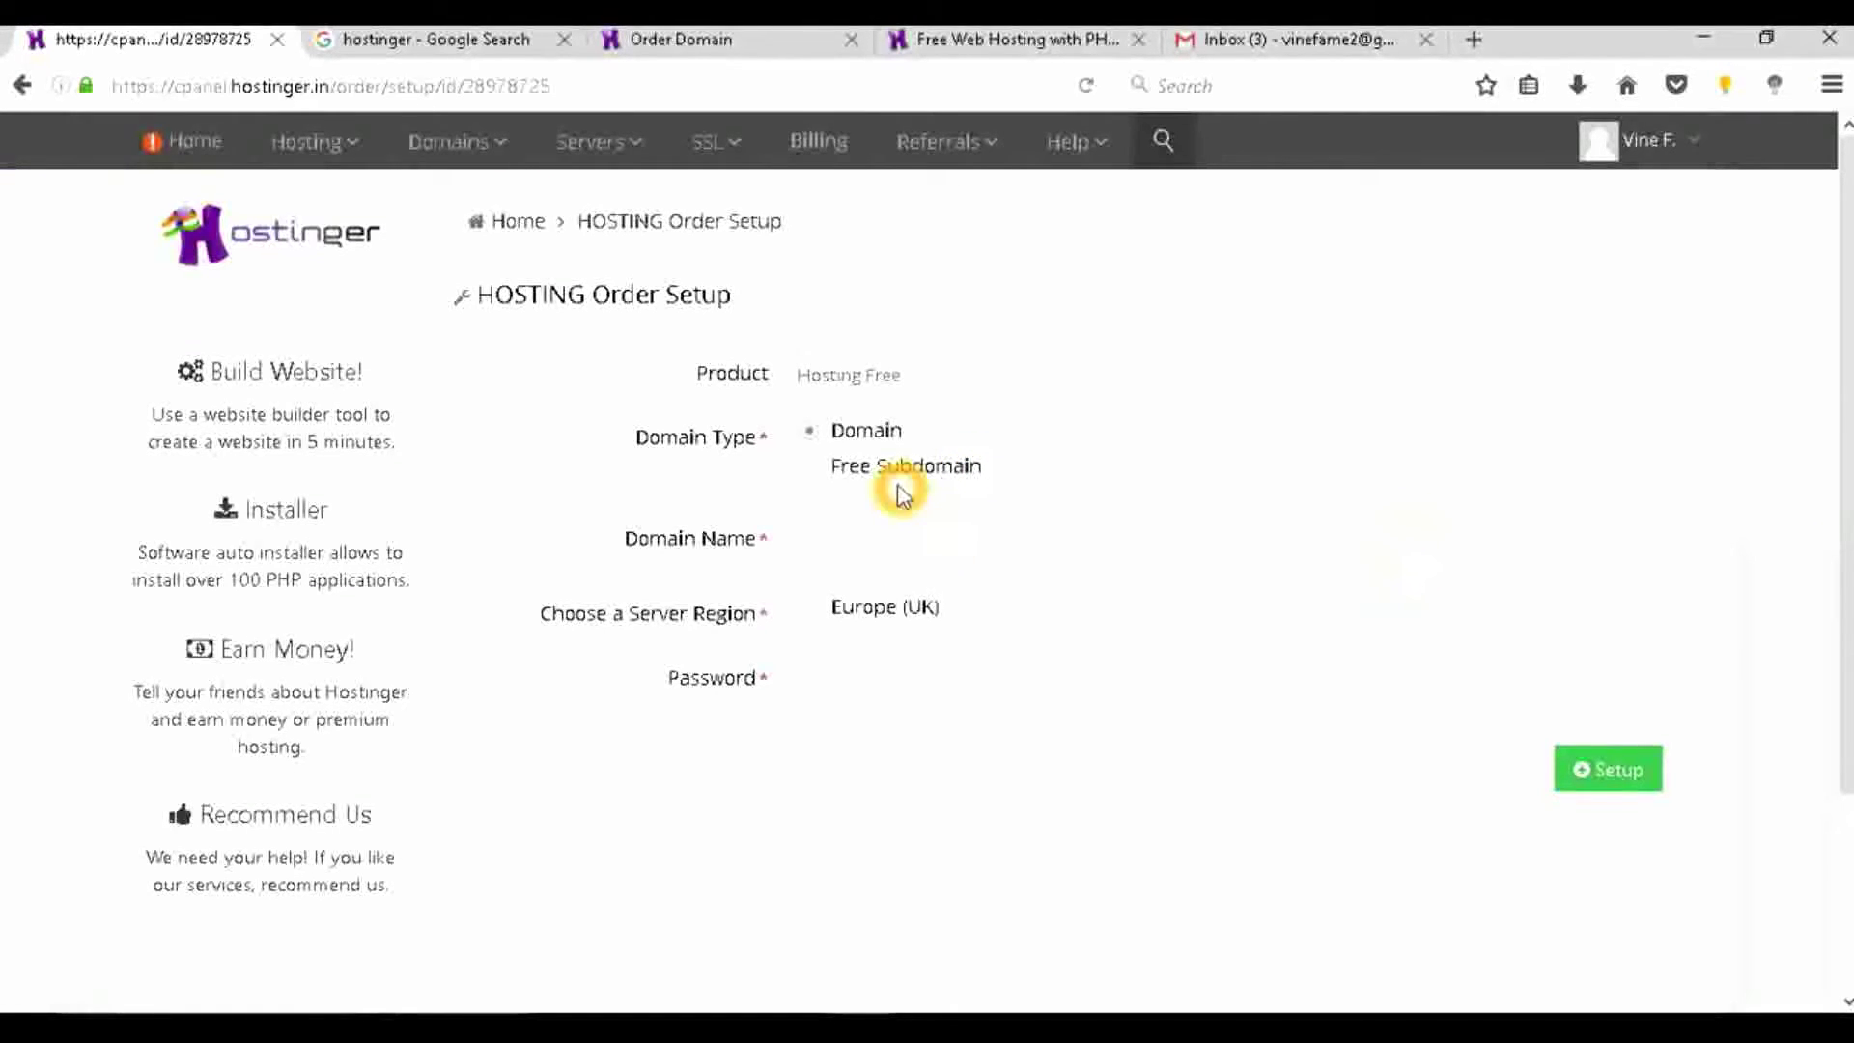
click(873, 533)
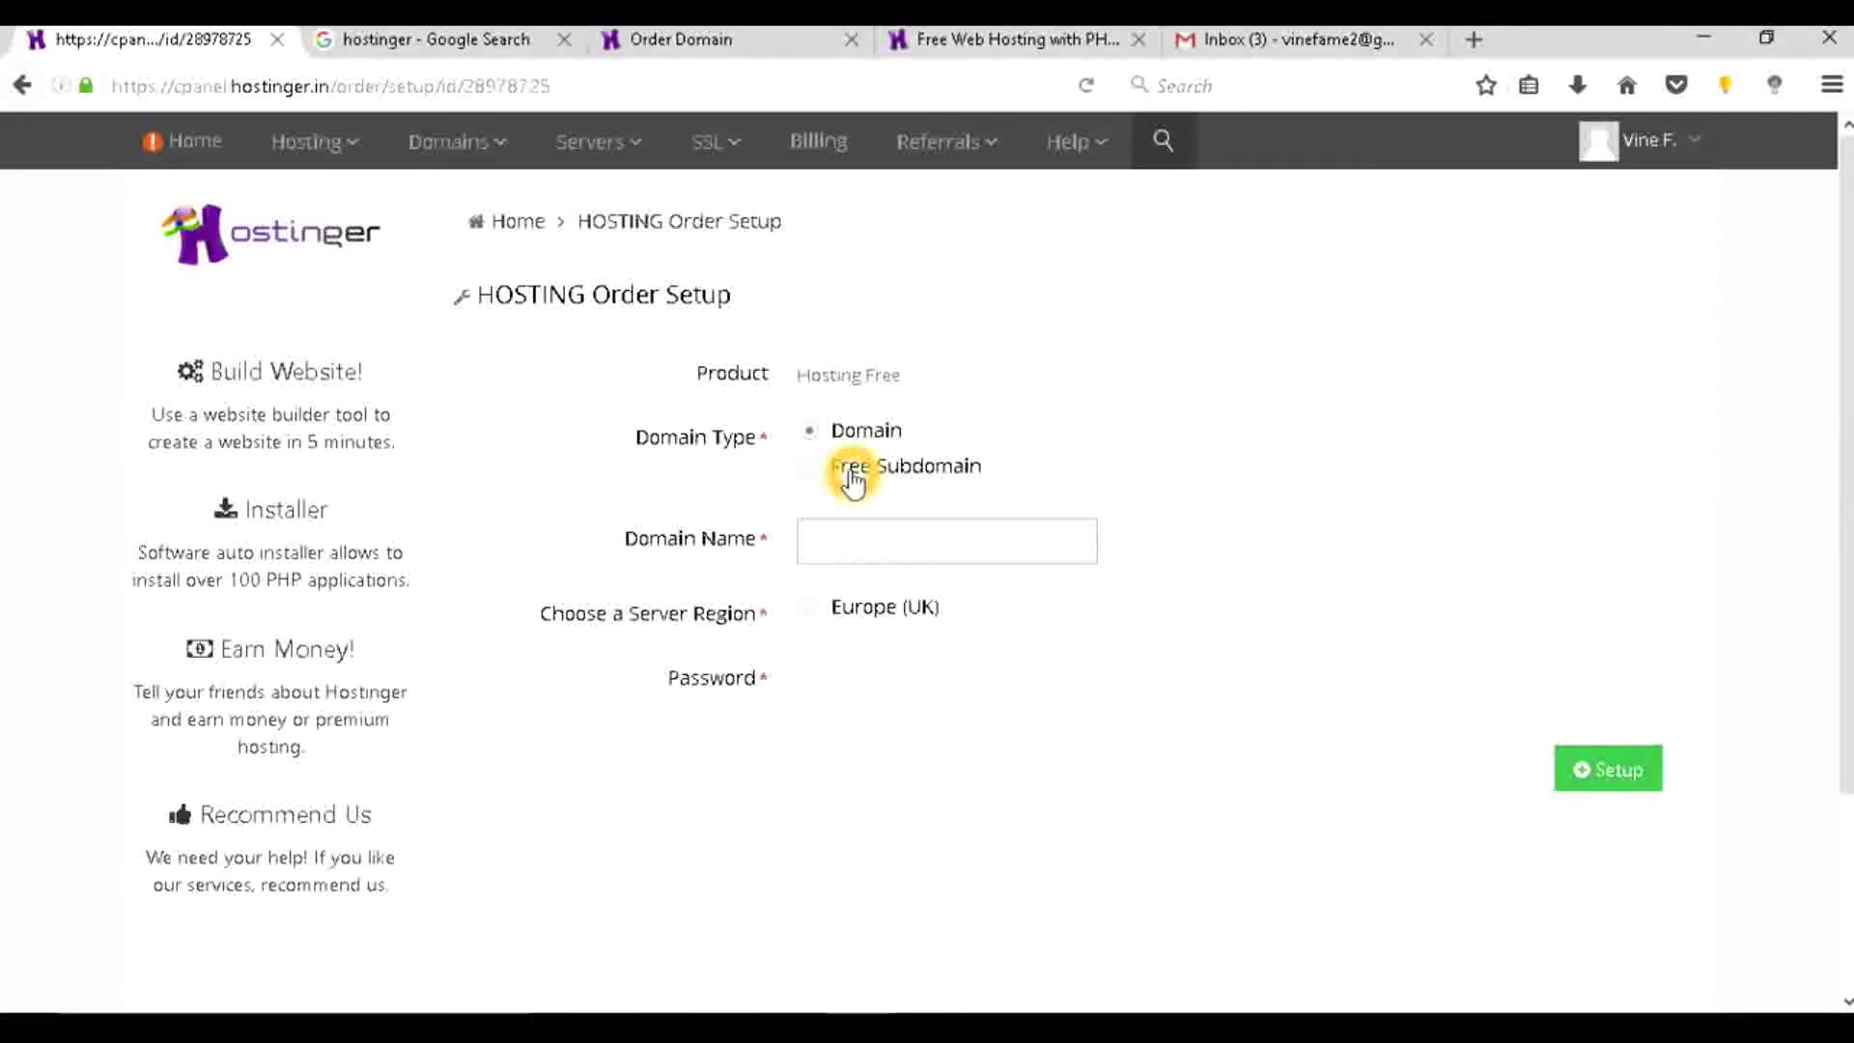
click(851, 471)
click(853, 538)
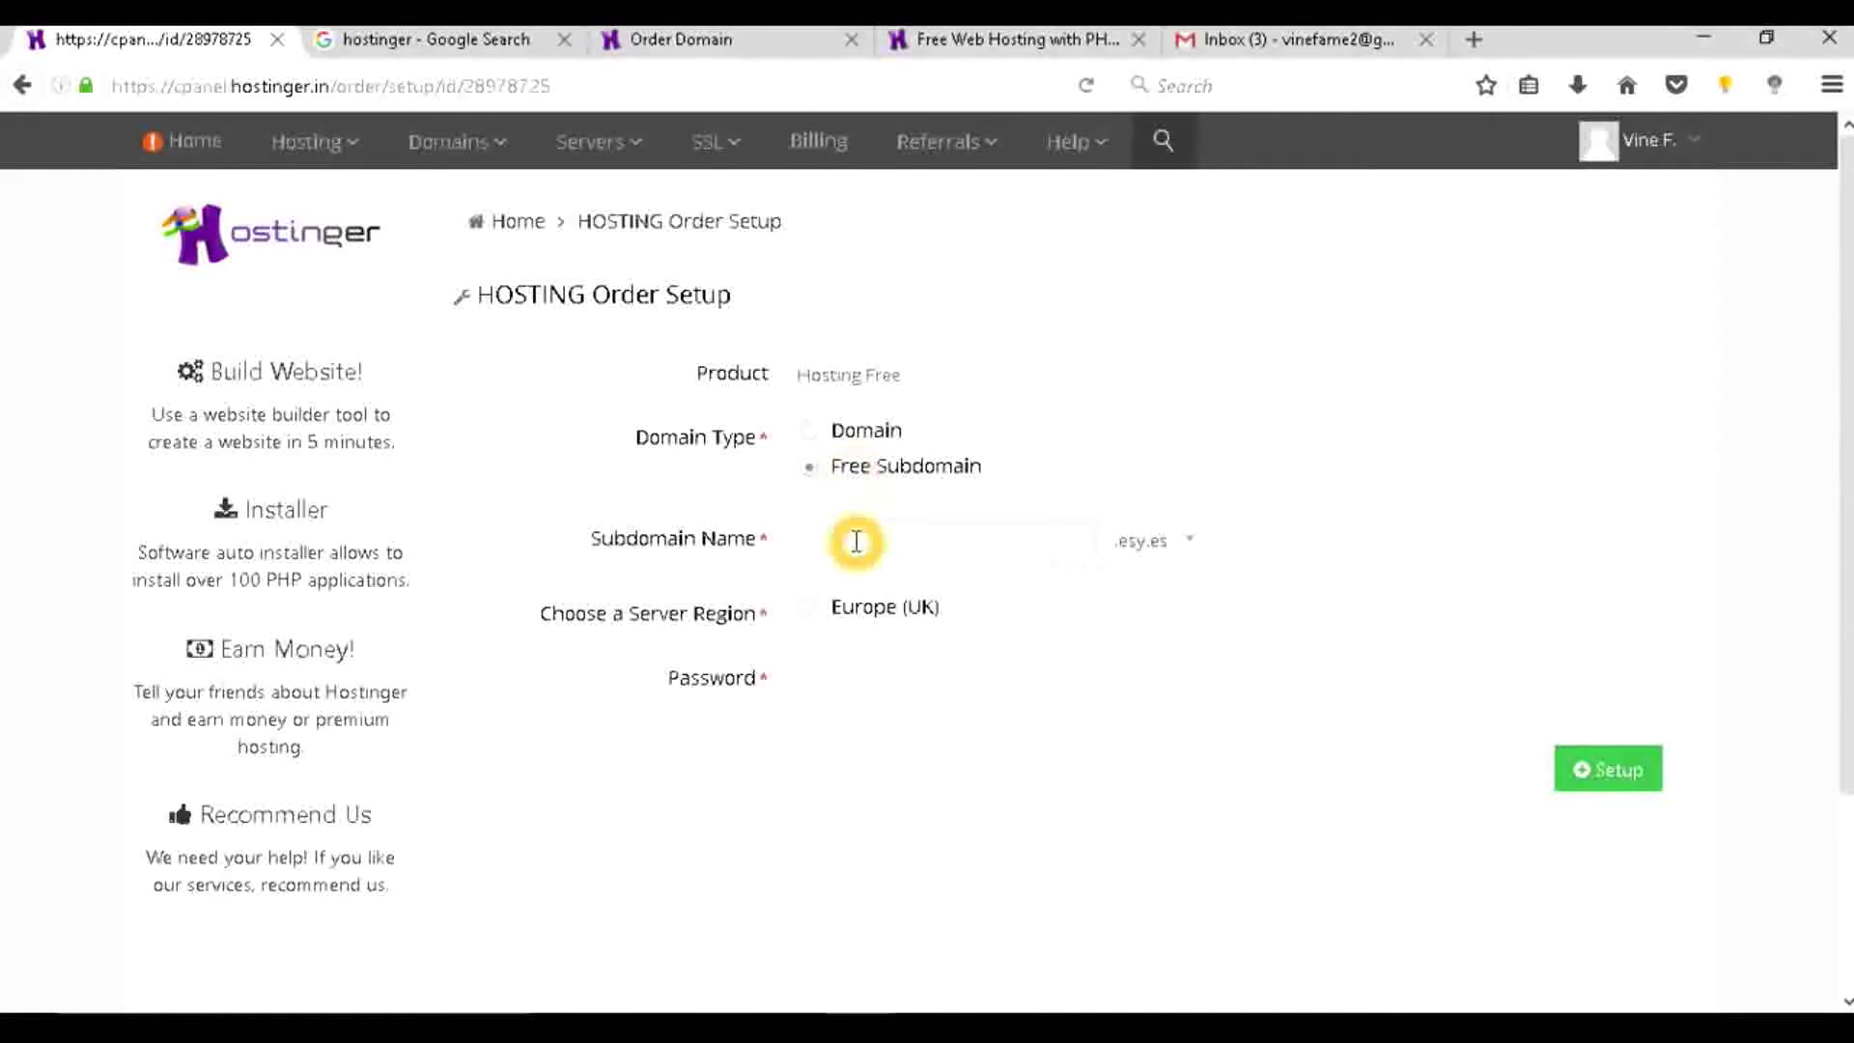
click(1187, 549)
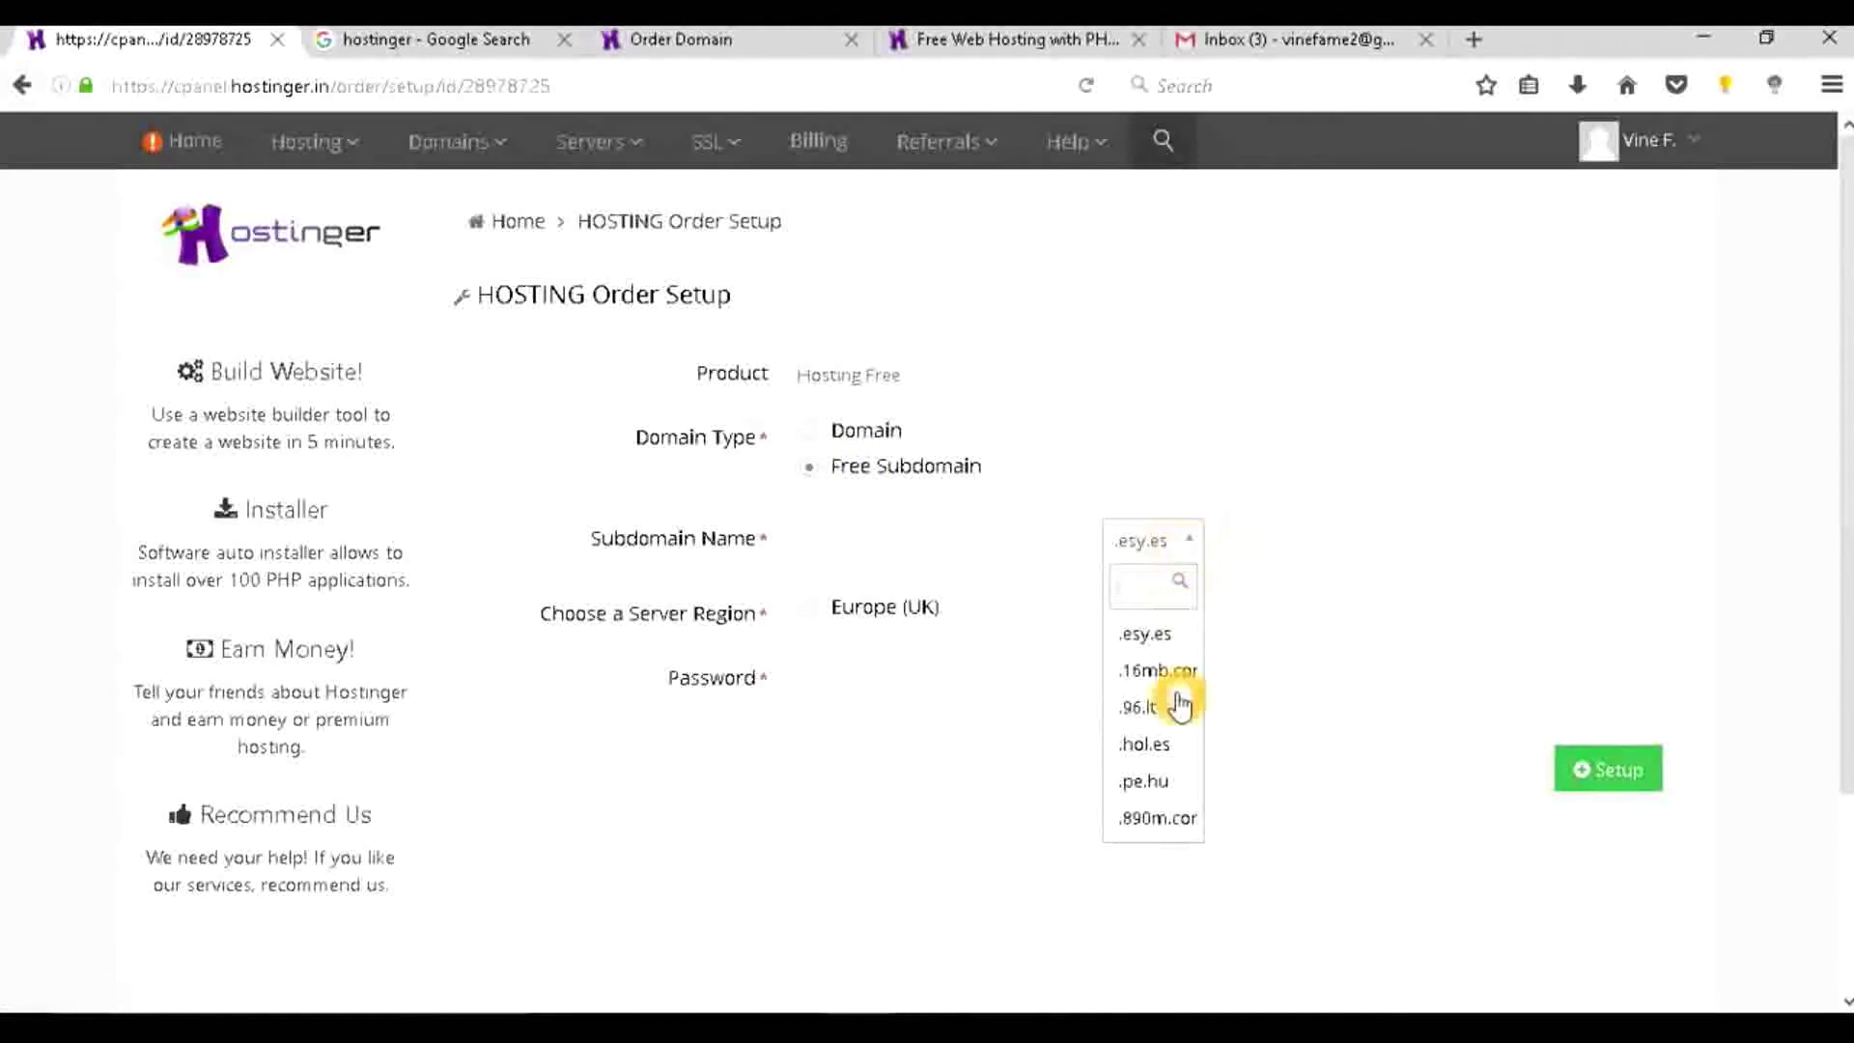
click(1168, 782)
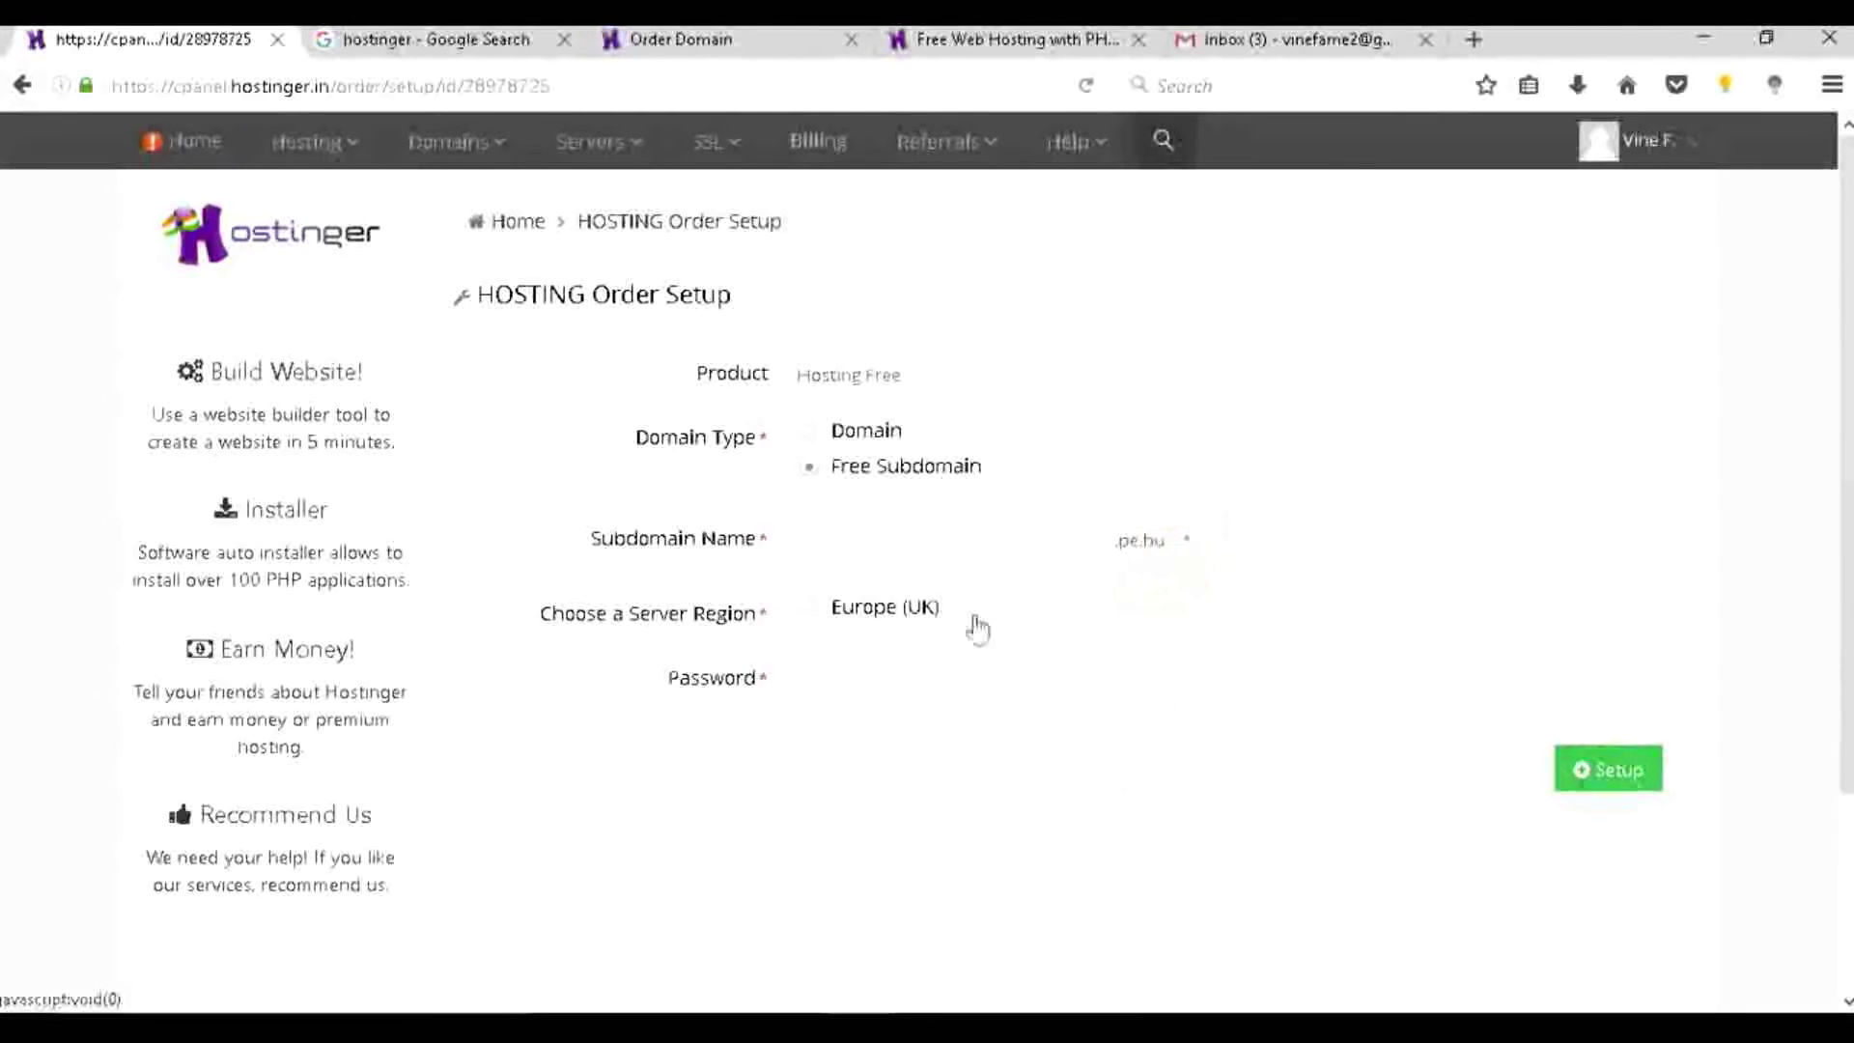
click(960, 556)
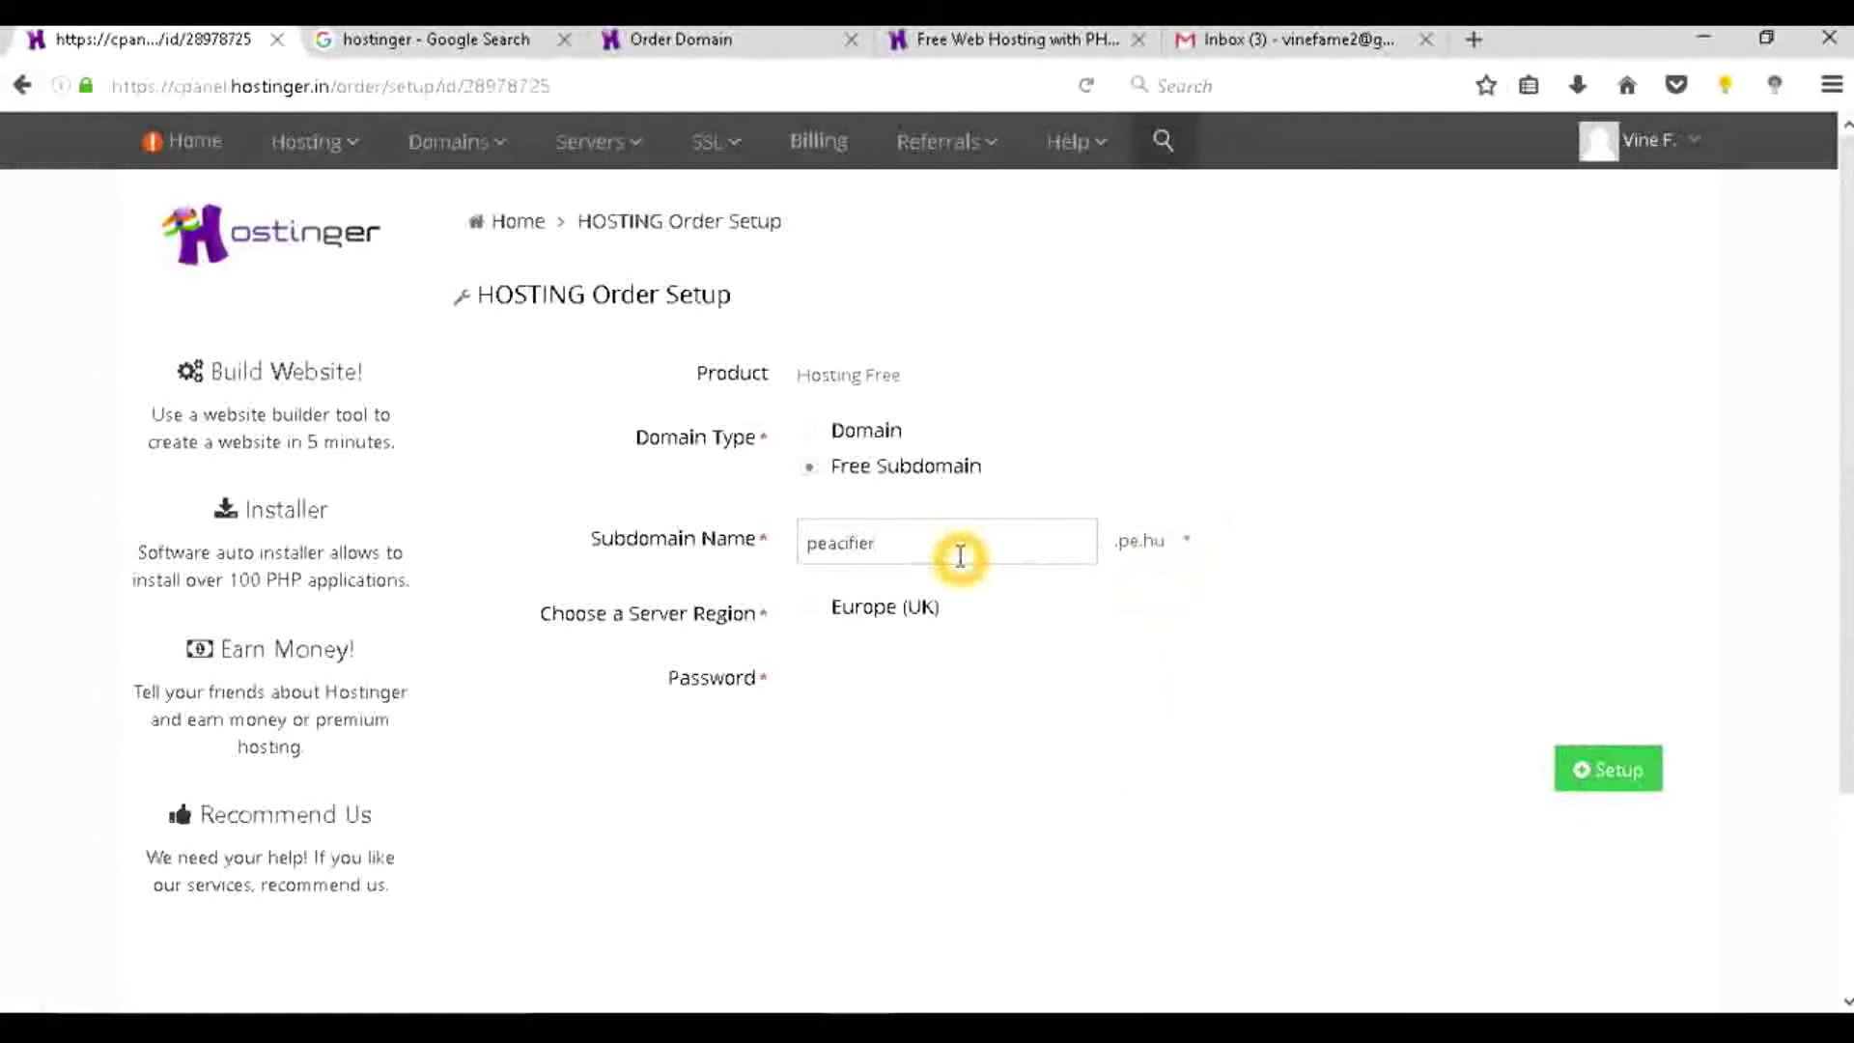
Select the Europe (UK) server region and set the hosting account password.
click(850, 627)
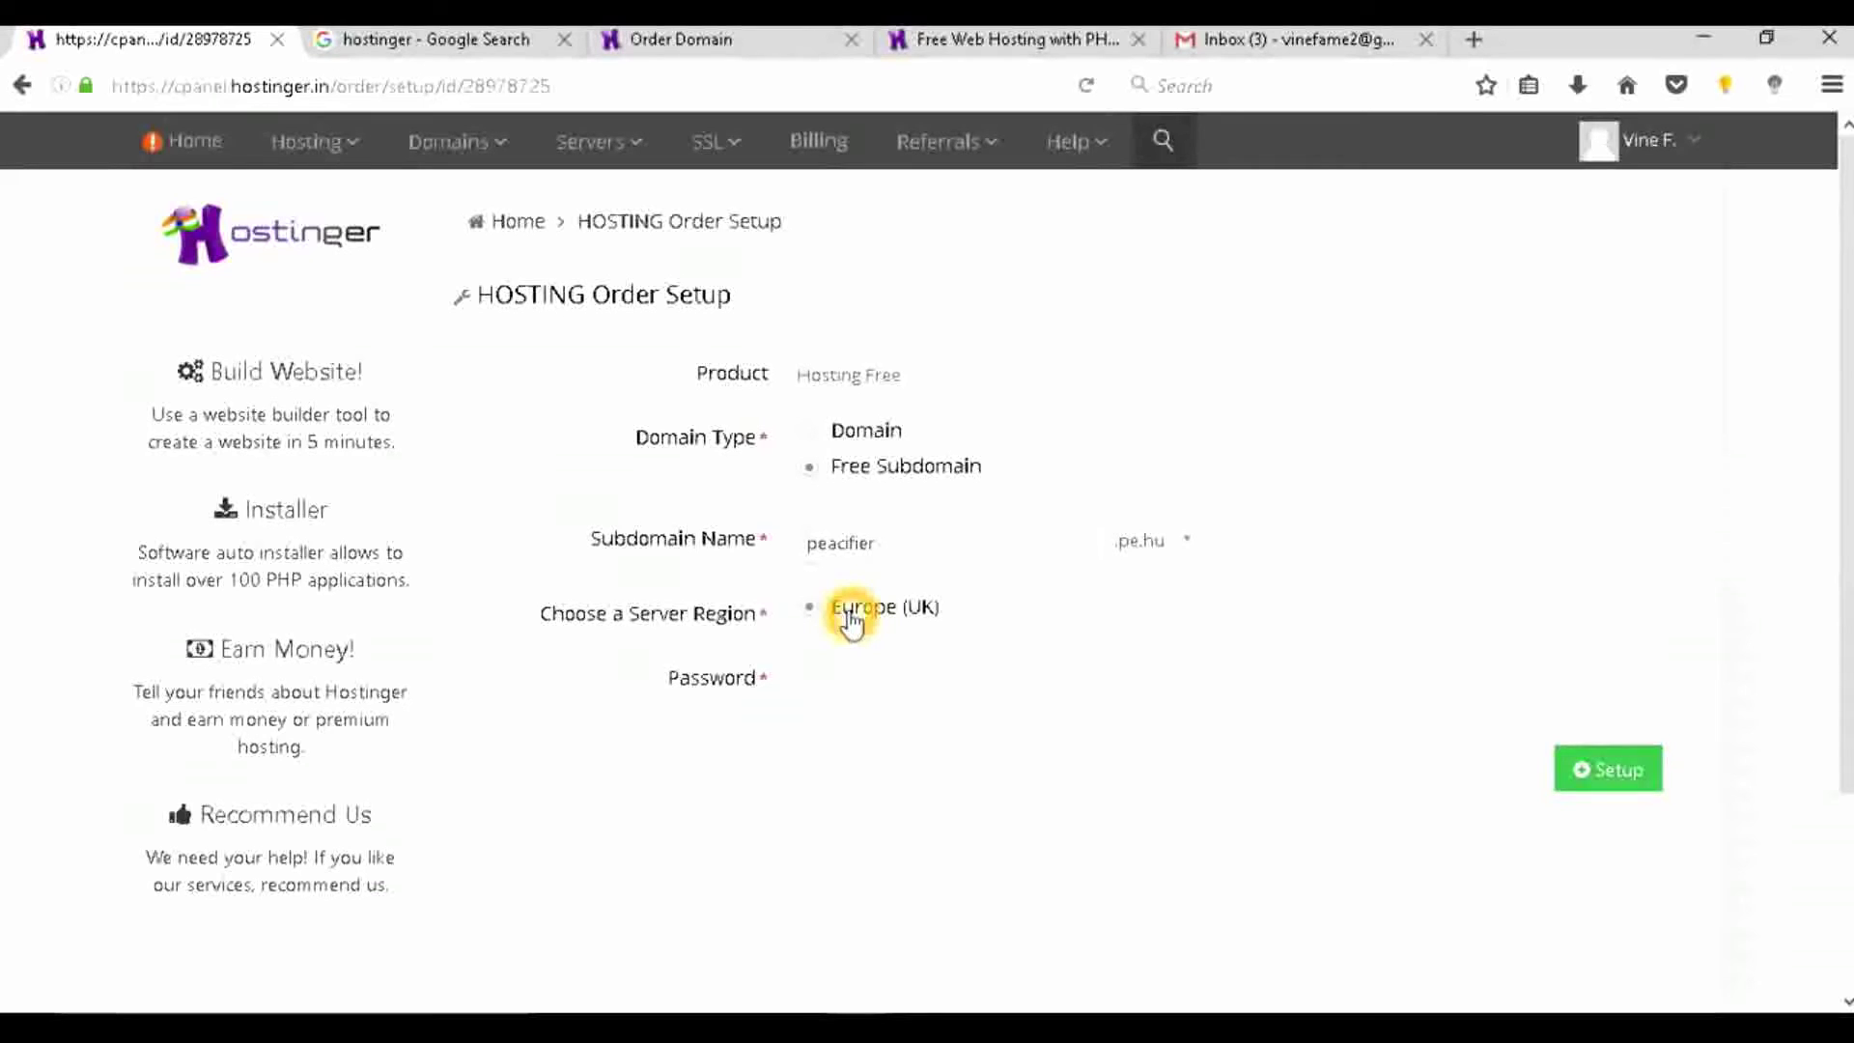
click(883, 678)
text(•••••)
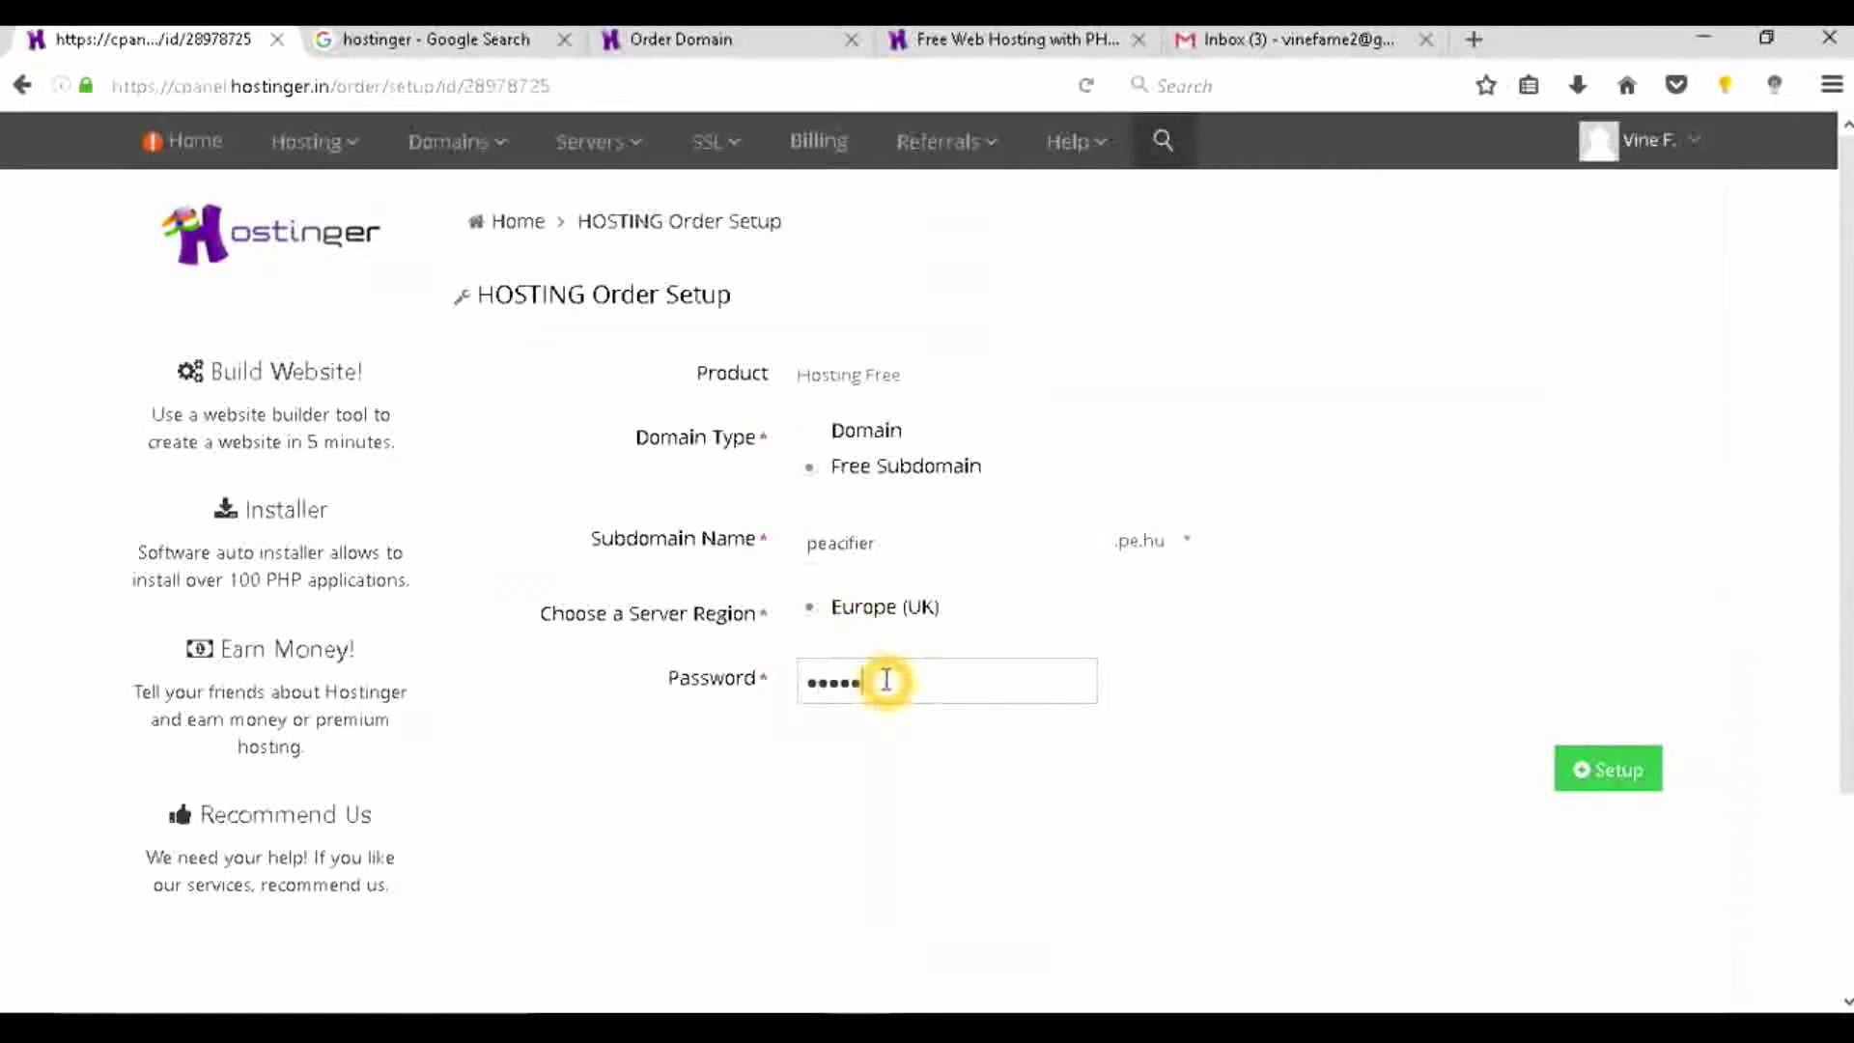
text(••••••••)
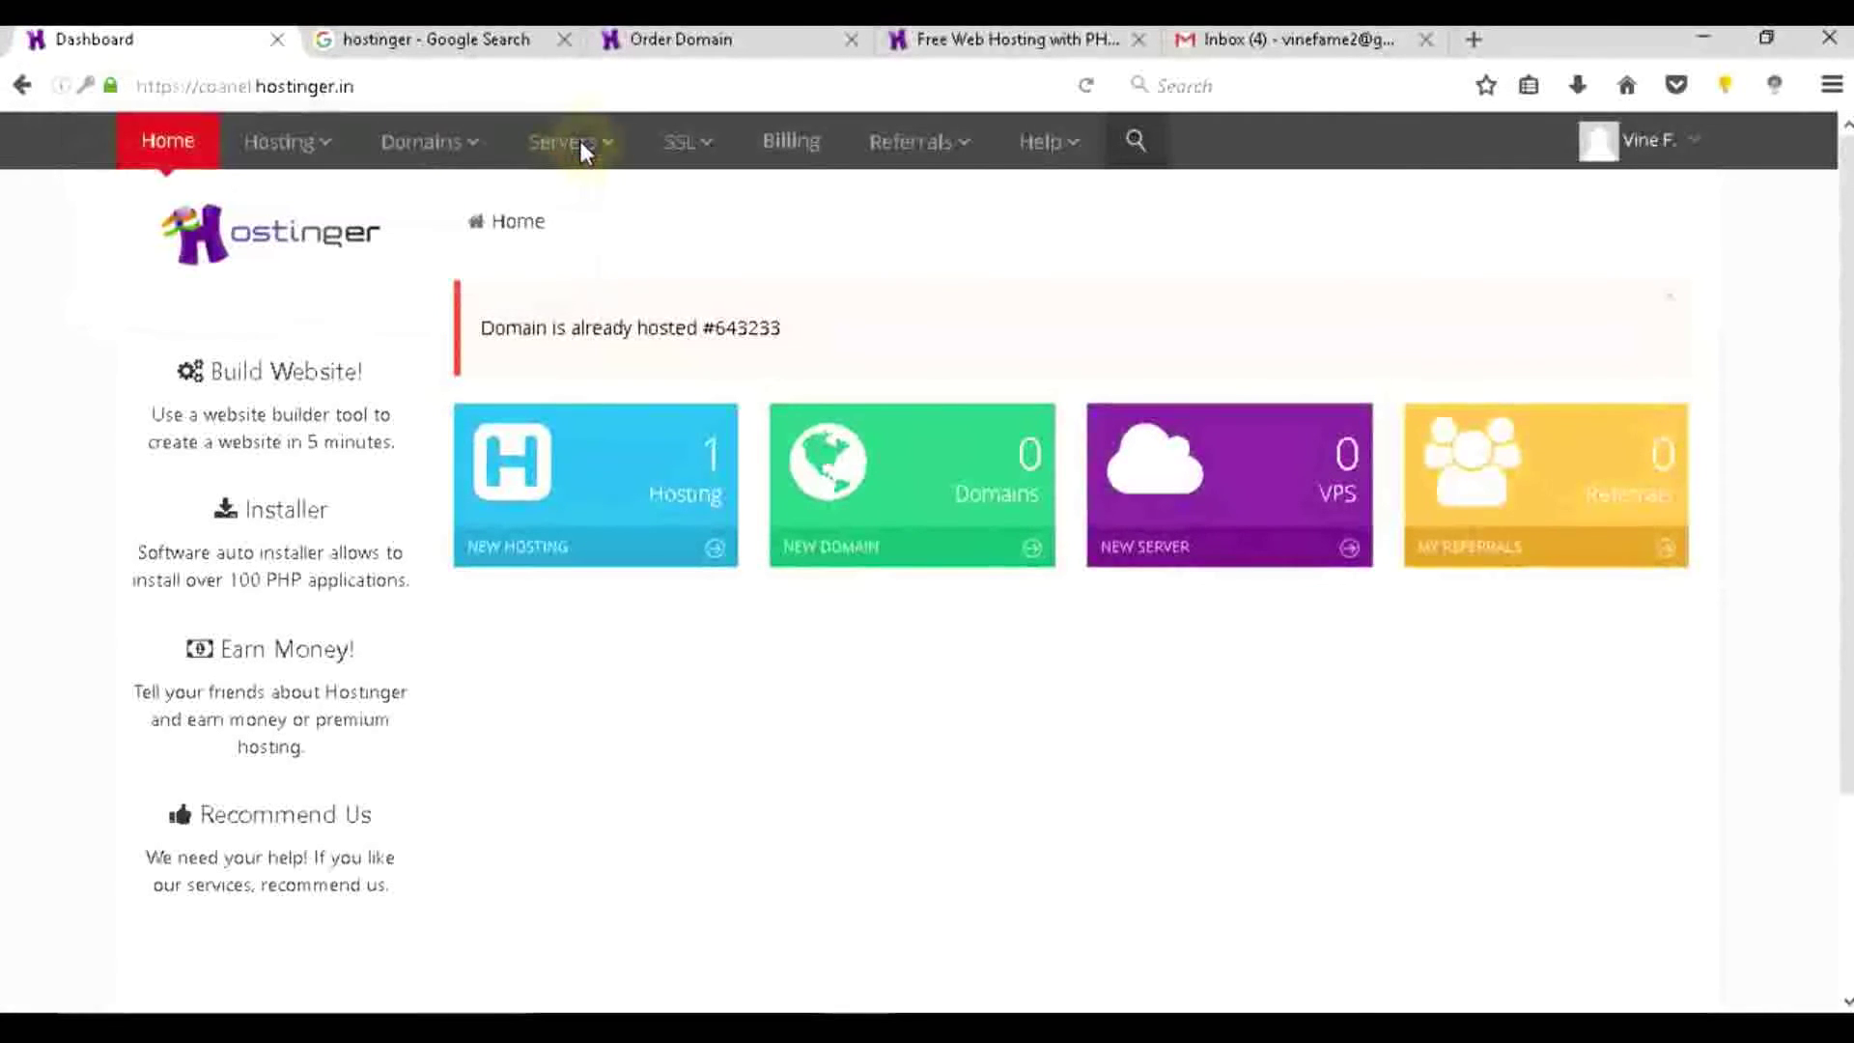
Review the 'Domain is already hosted' alert and the Hosting tile showing 1 account.
click(649, 348)
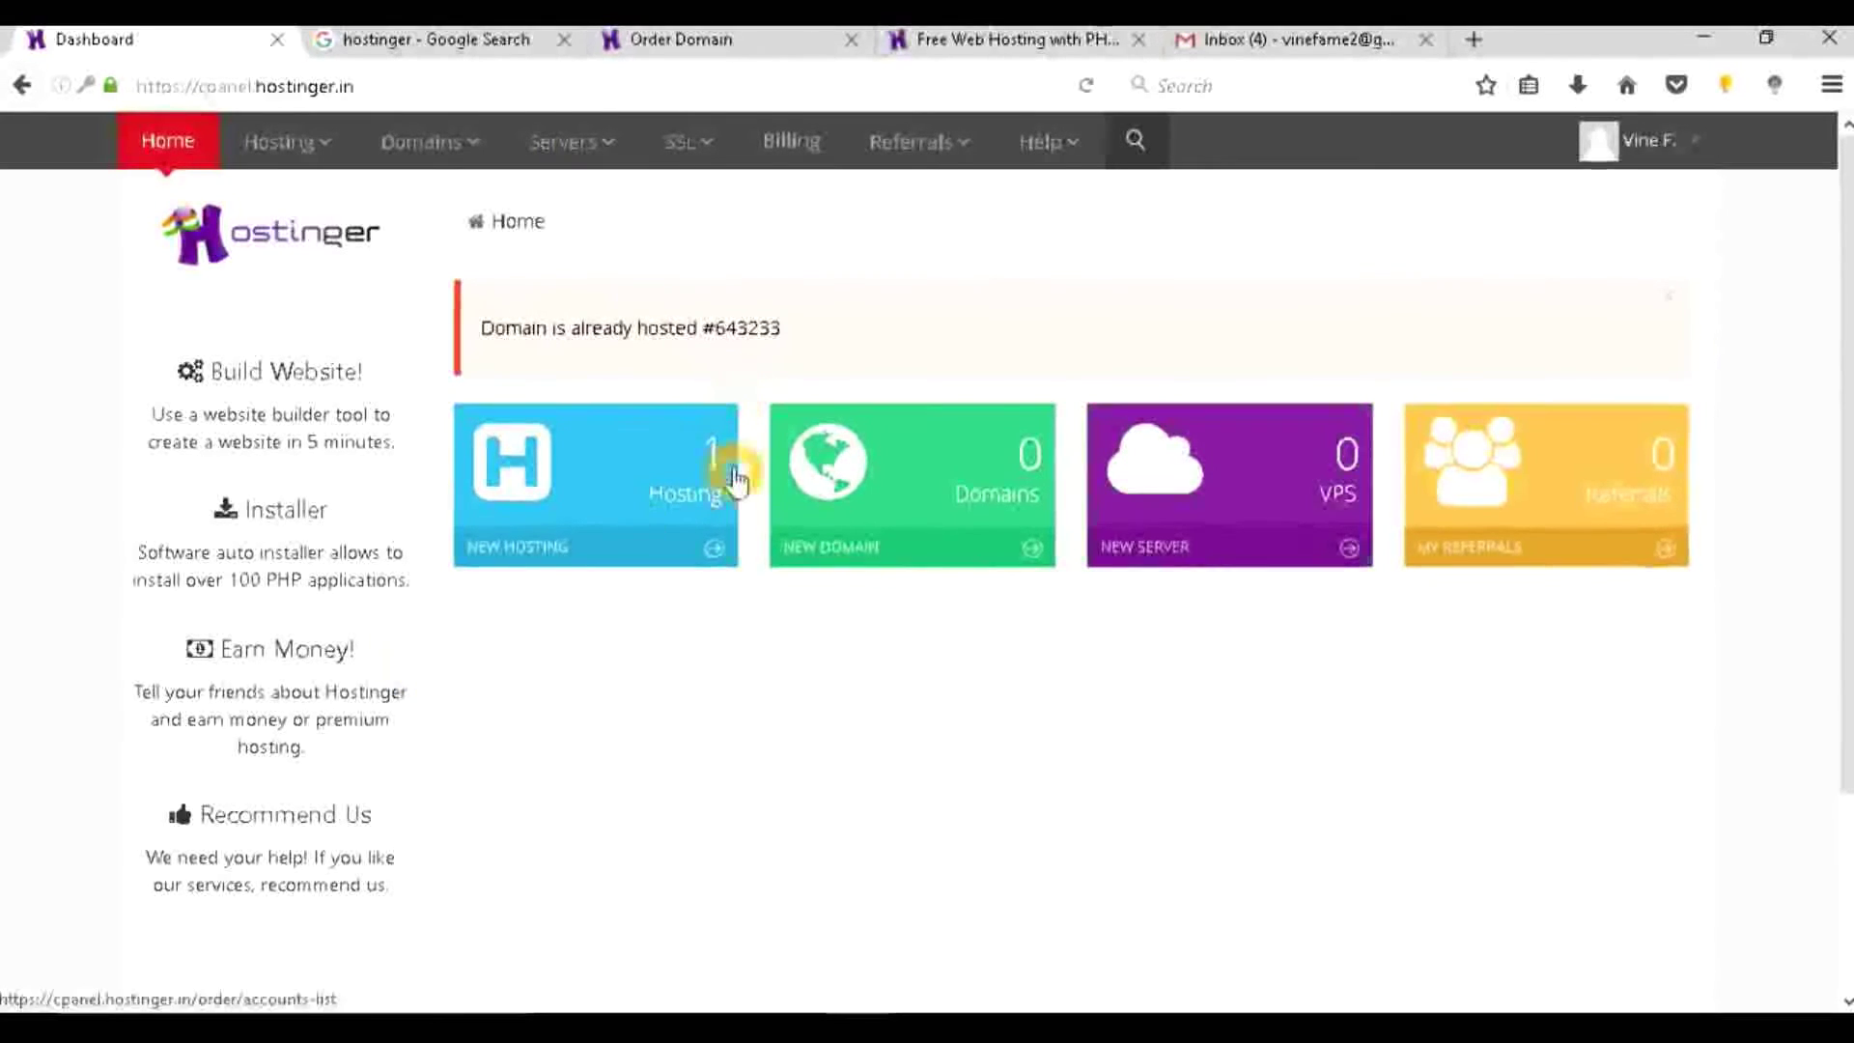
Open the peacifier.pe.hu control panel and browse down to its Databases and Advanced tools.
click(713, 550)
mouse_move(281, 145)
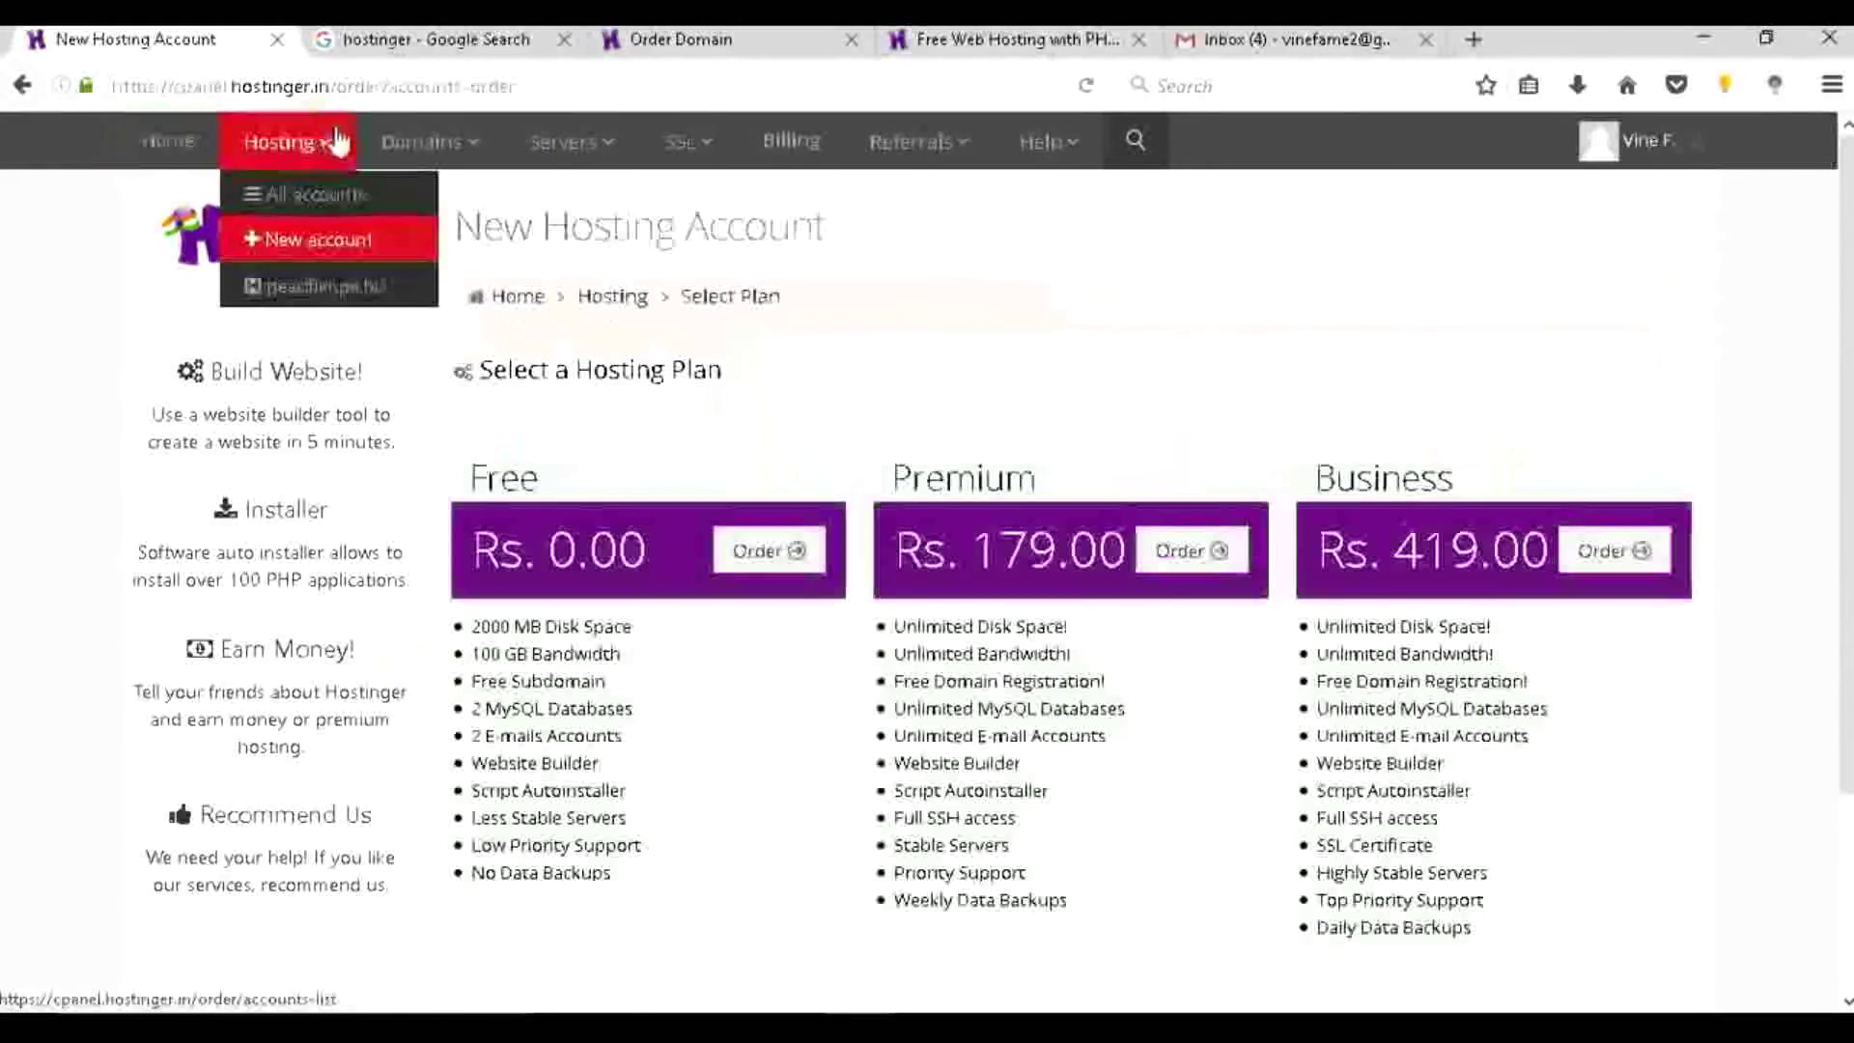
click(329, 289)
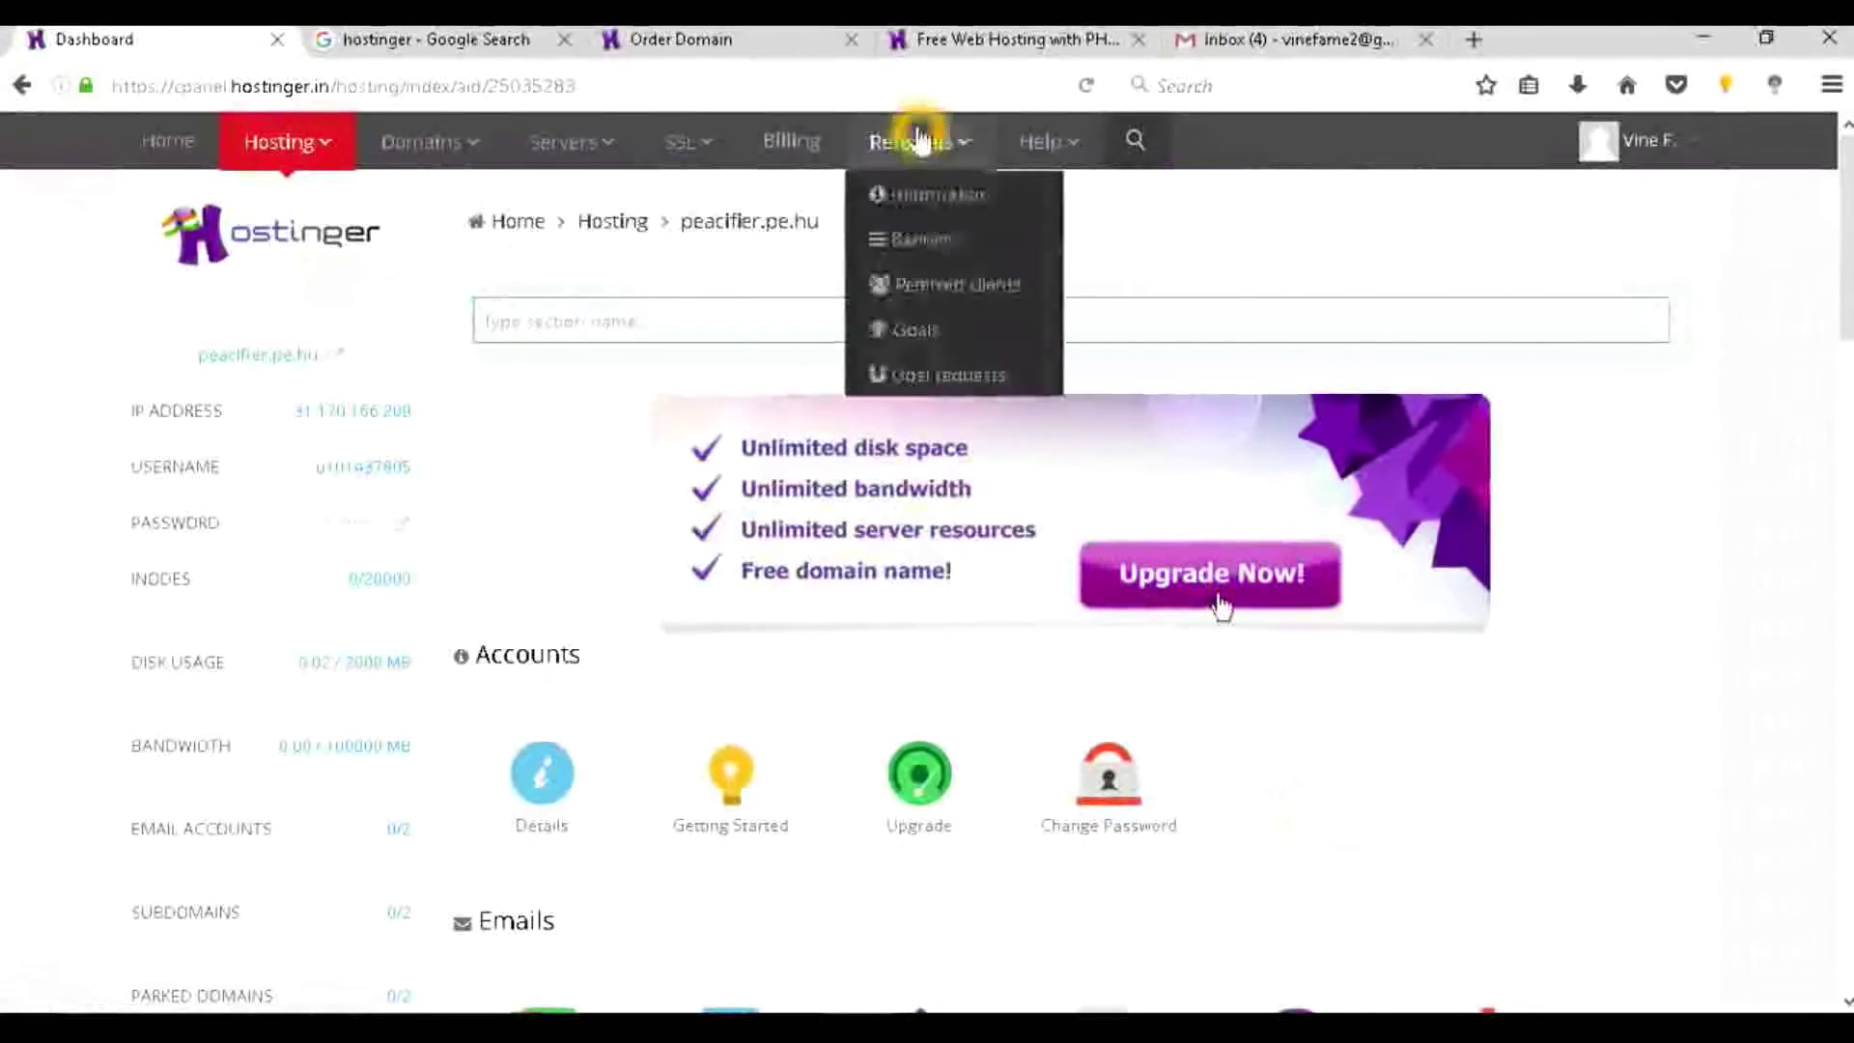
scroll(1219, 601, down, 5)
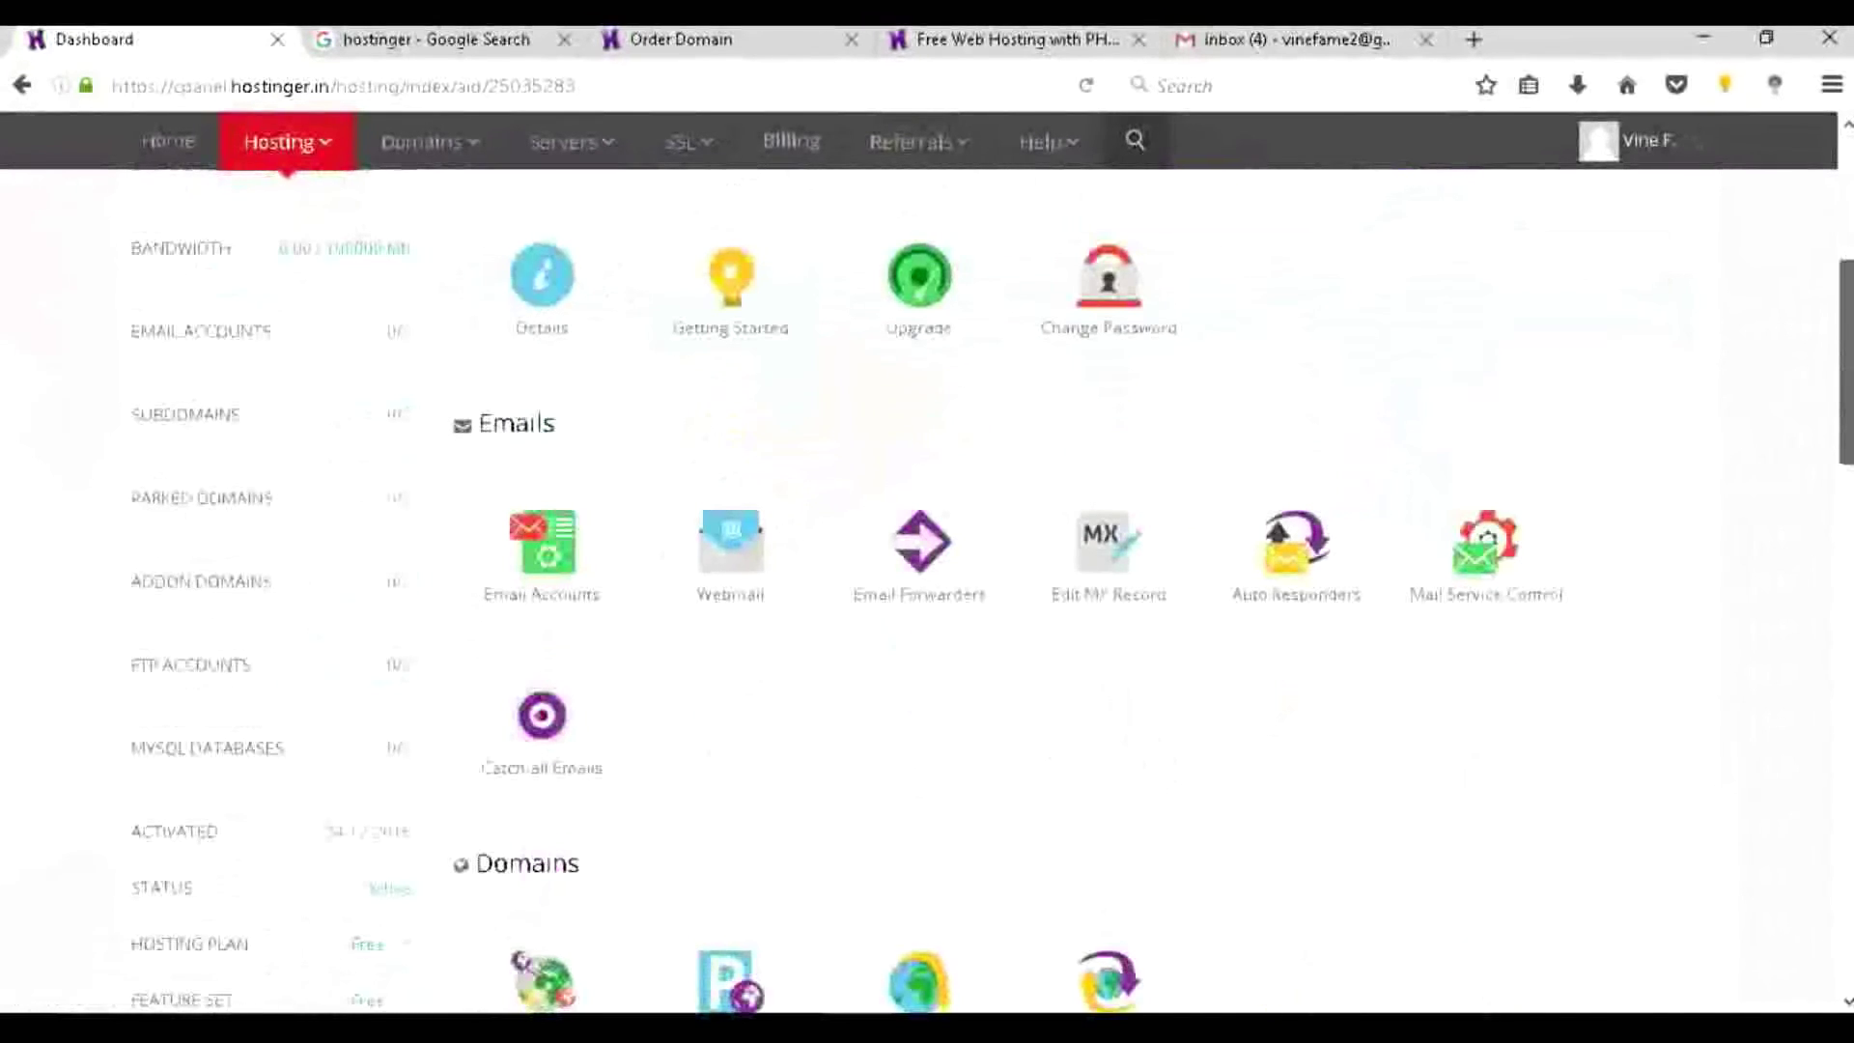
scroll(991, 521, down, 1)
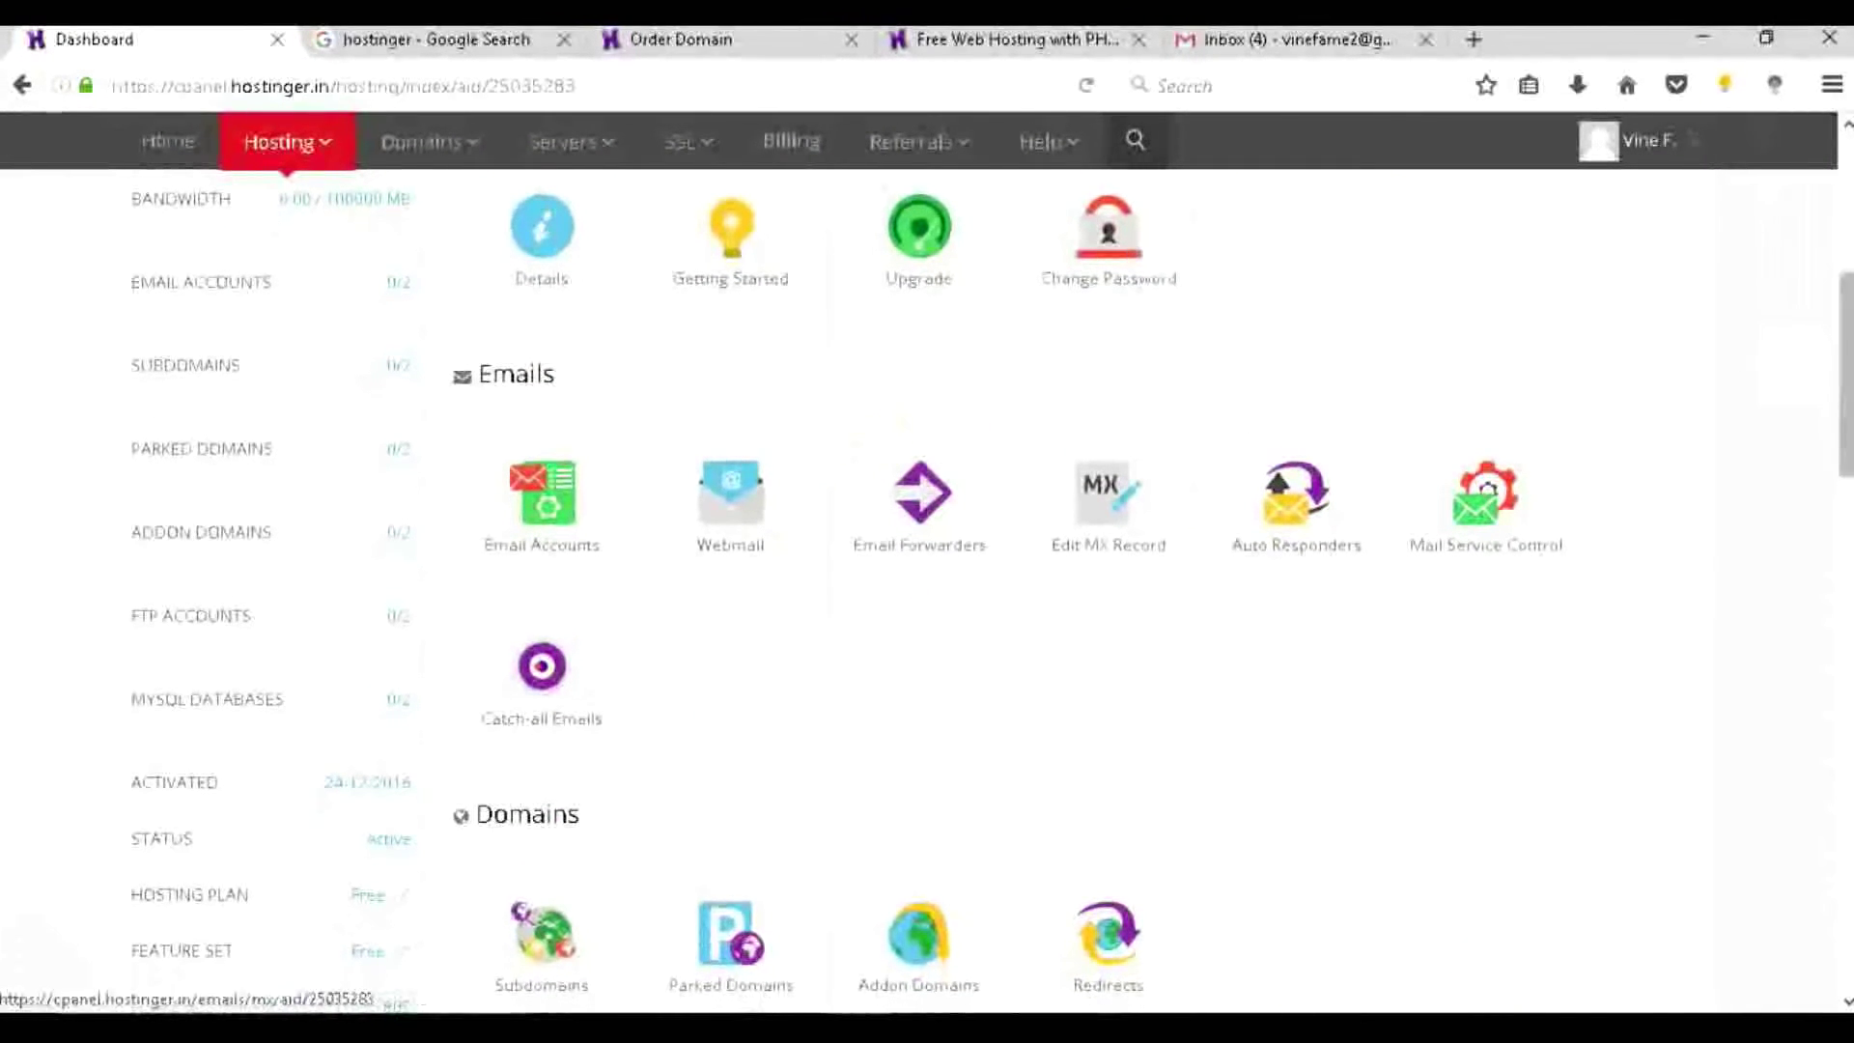
scroll(872, 445, down, 1)
scroll(927, 589, down, 3)
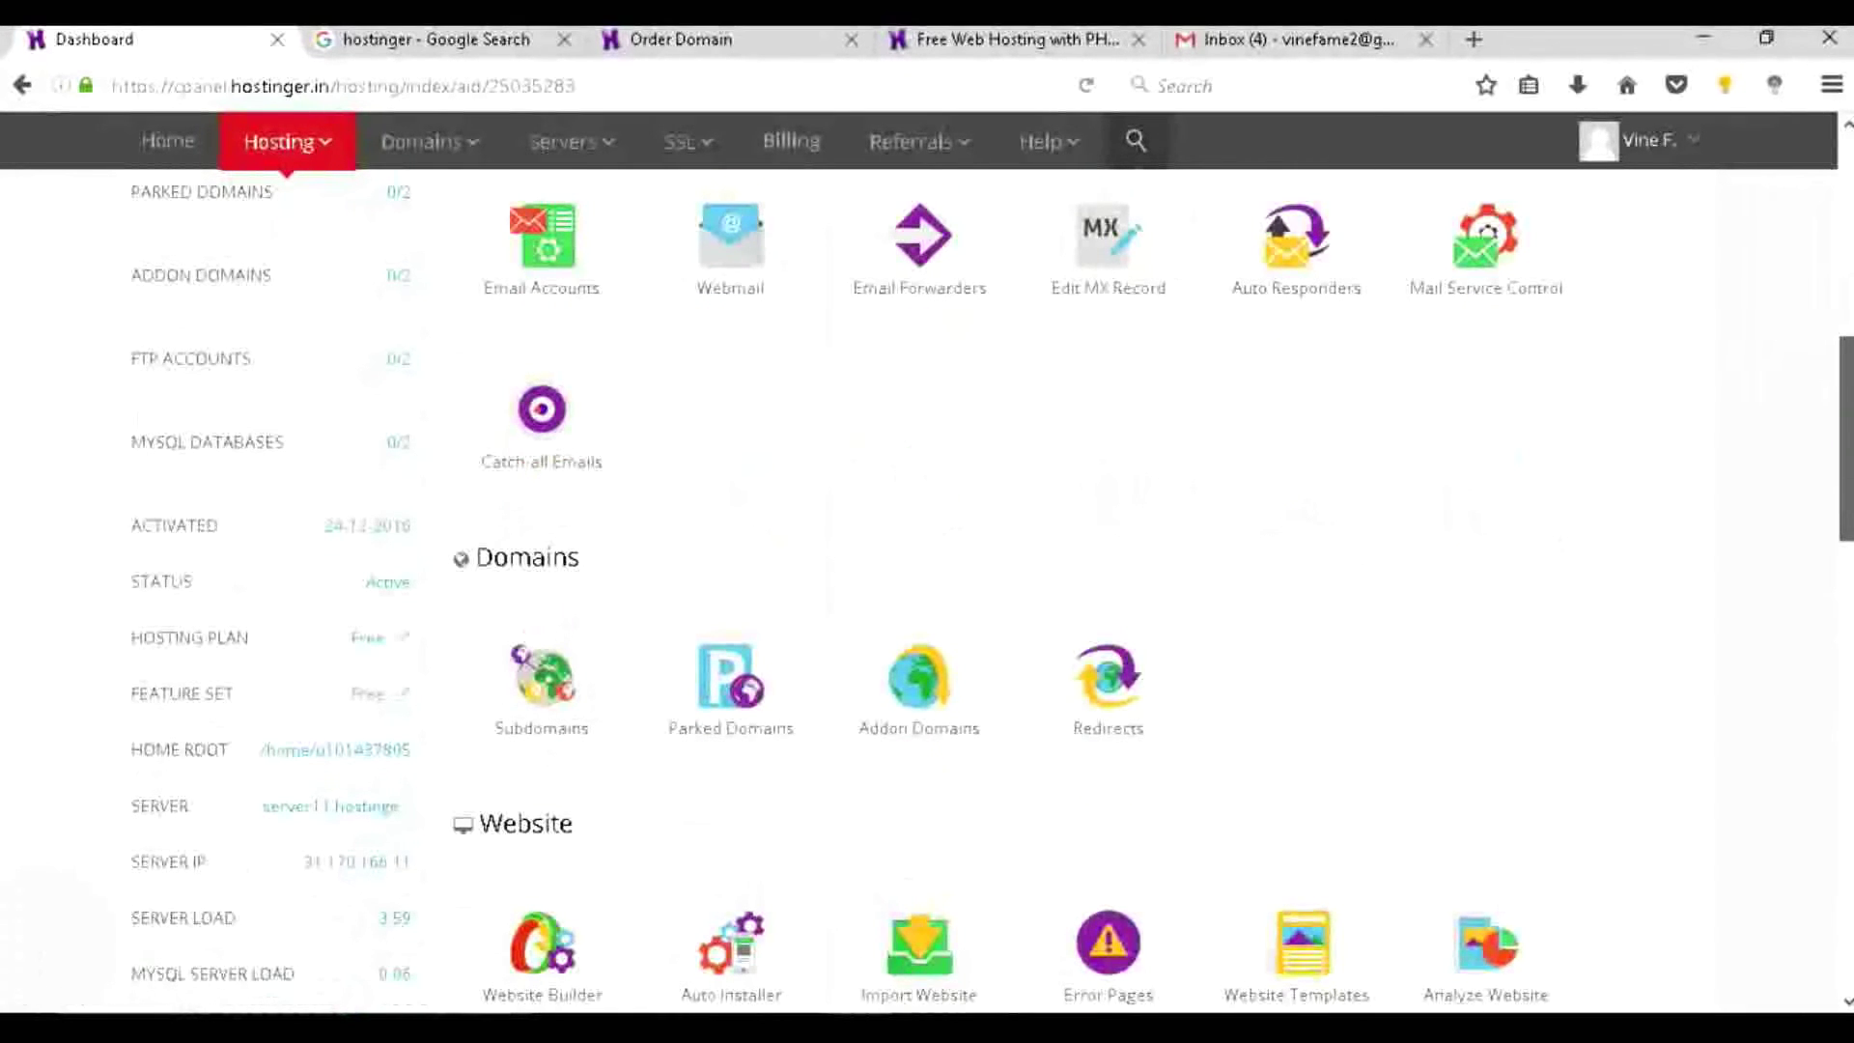
scroll(927, 589, down, 2)
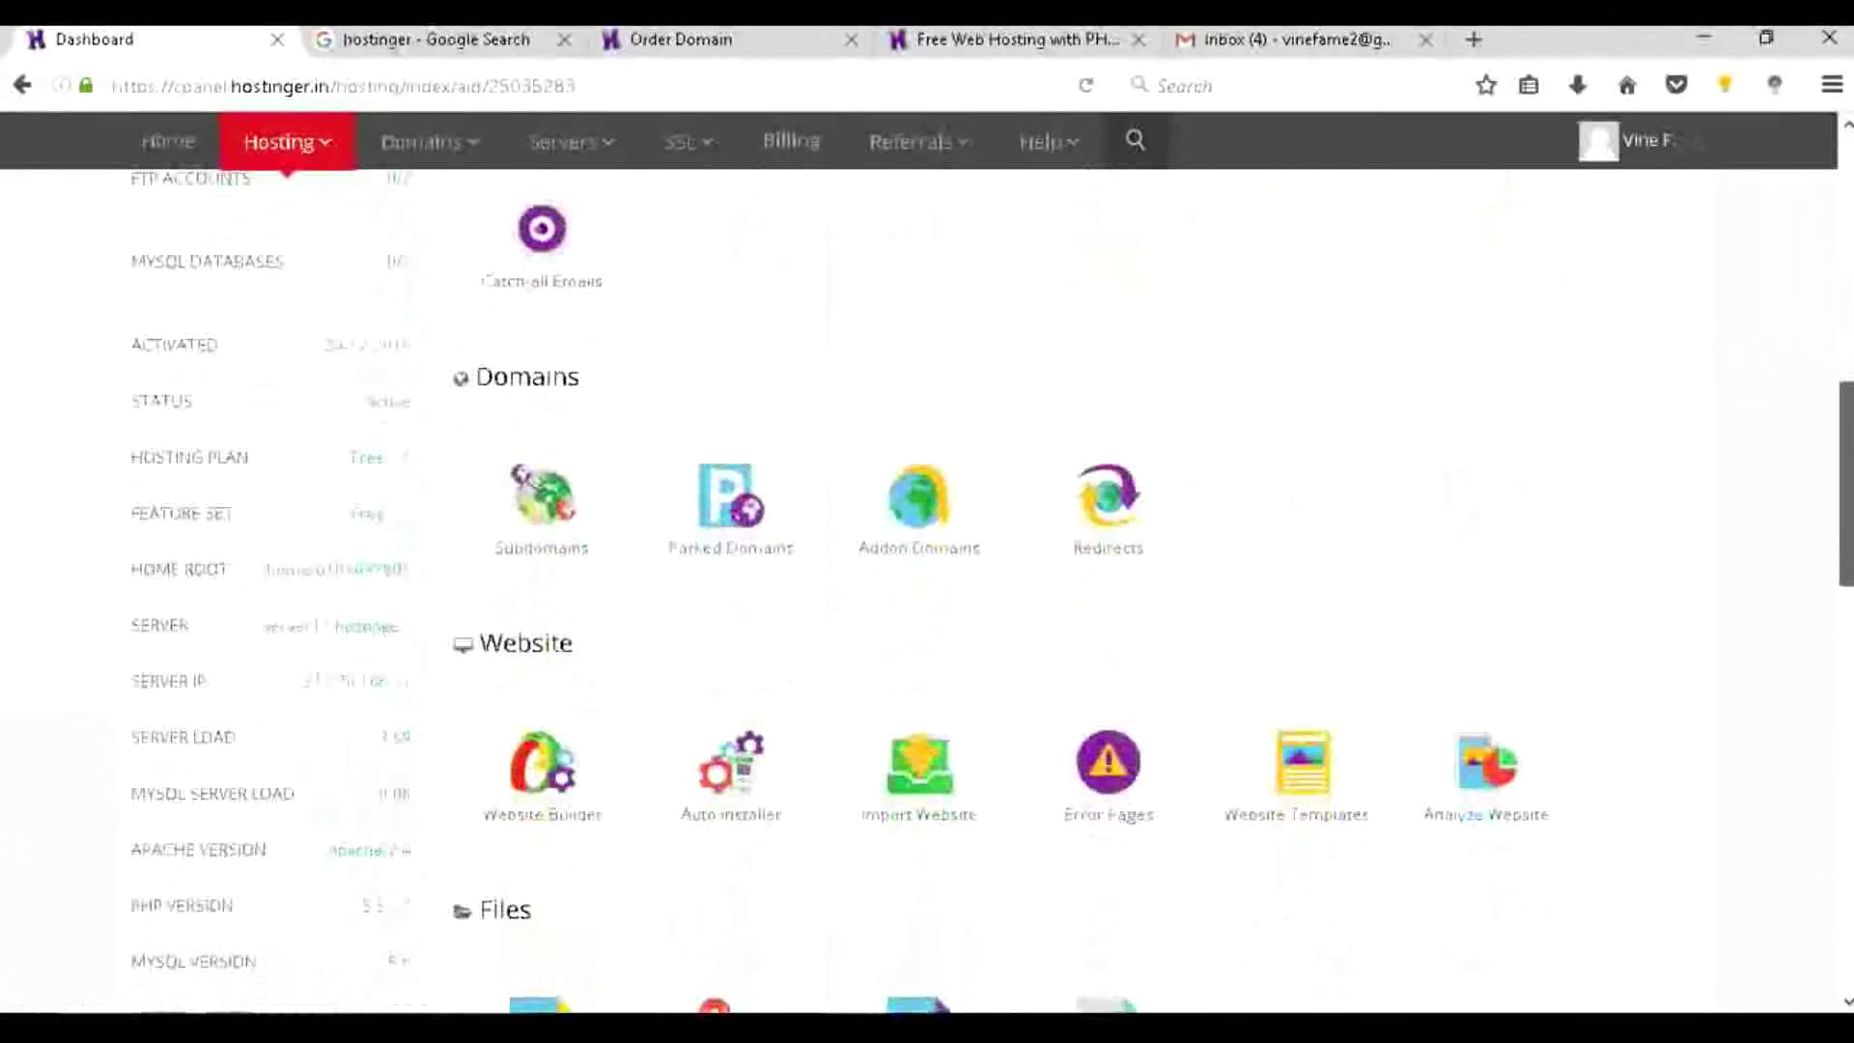
scroll(927, 589, down, 1)
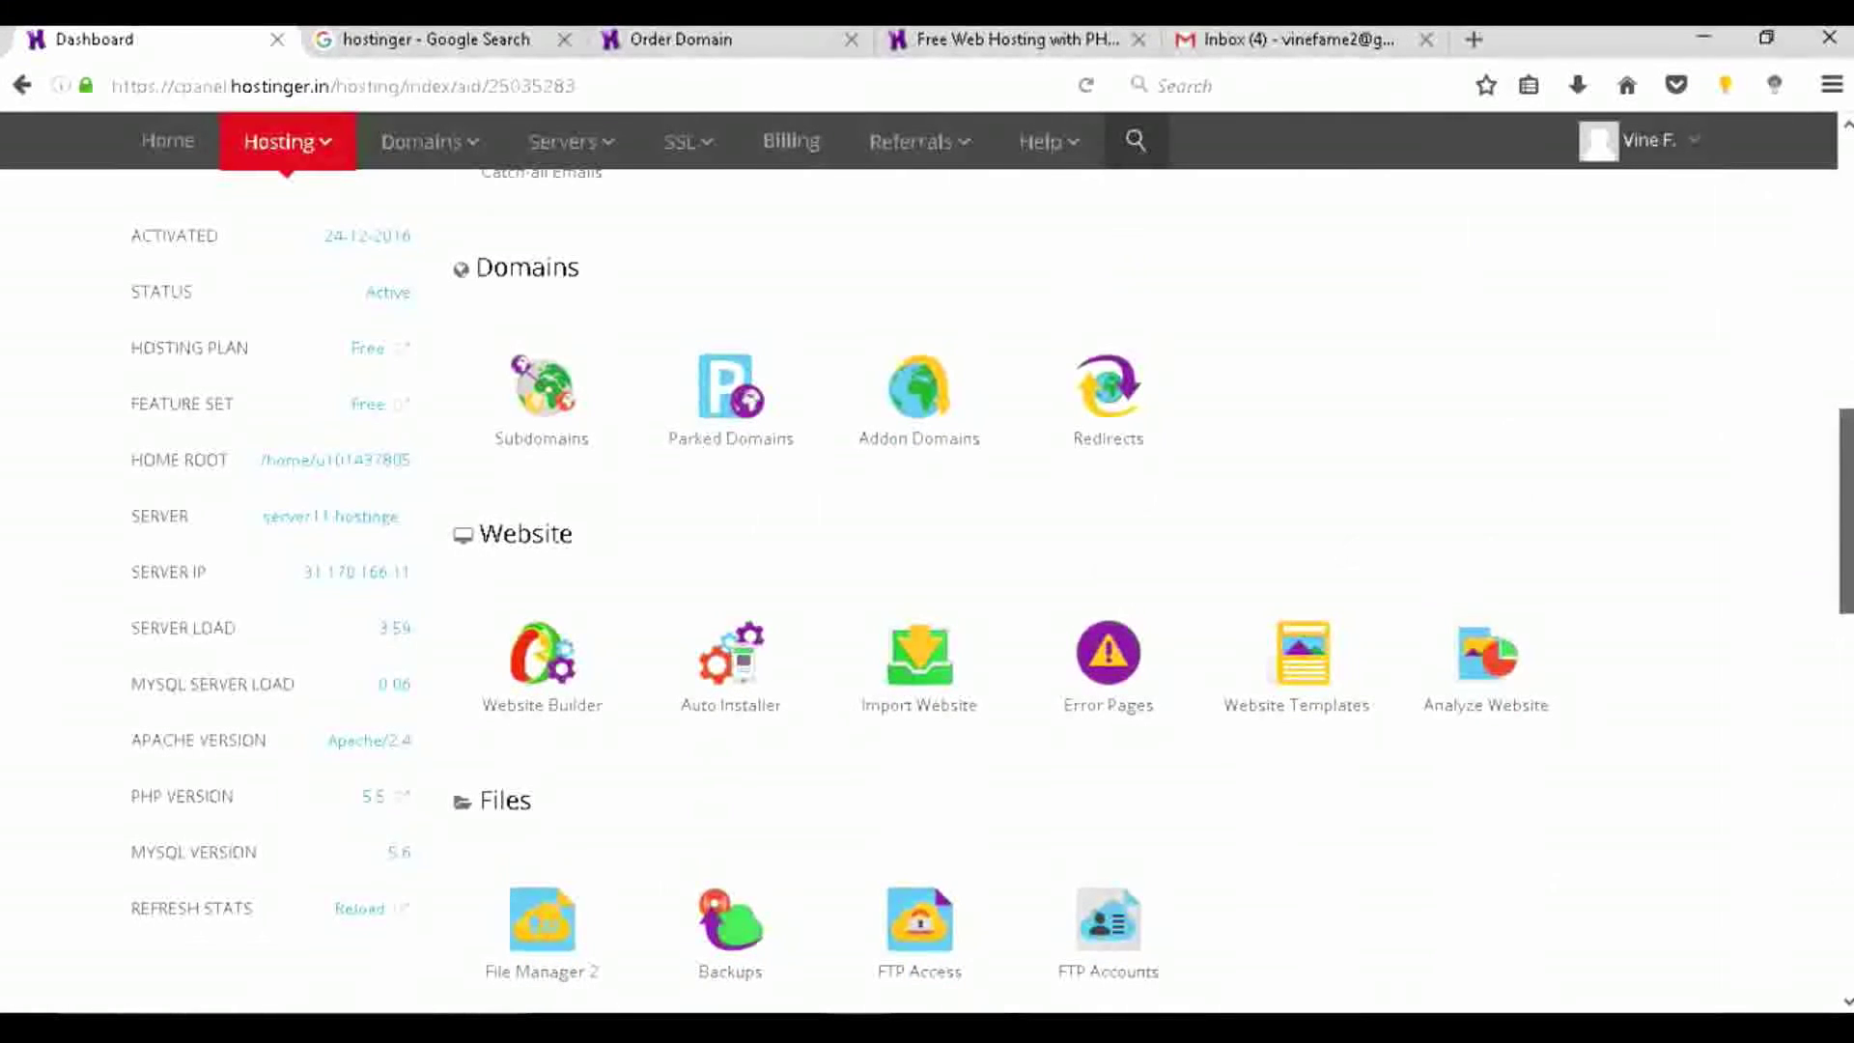
scroll(927, 589, down, 4)
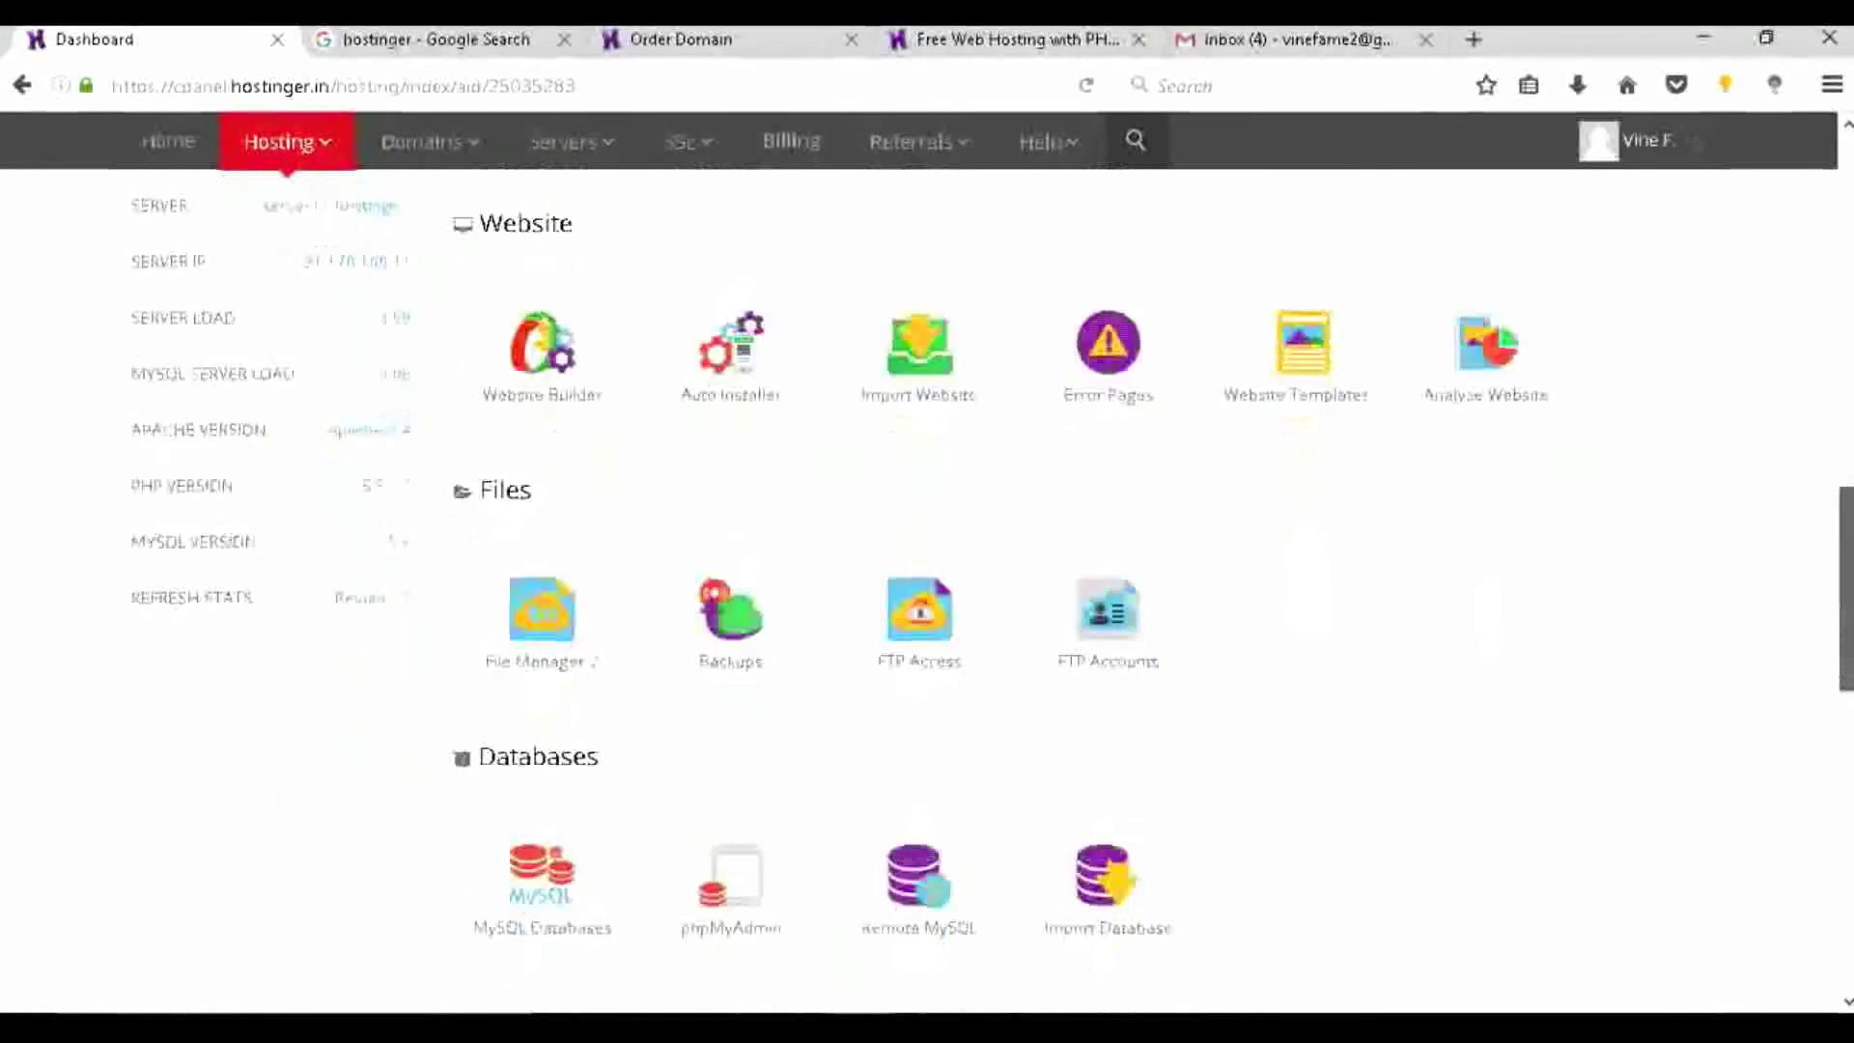
scroll(927, 589, down, 1)
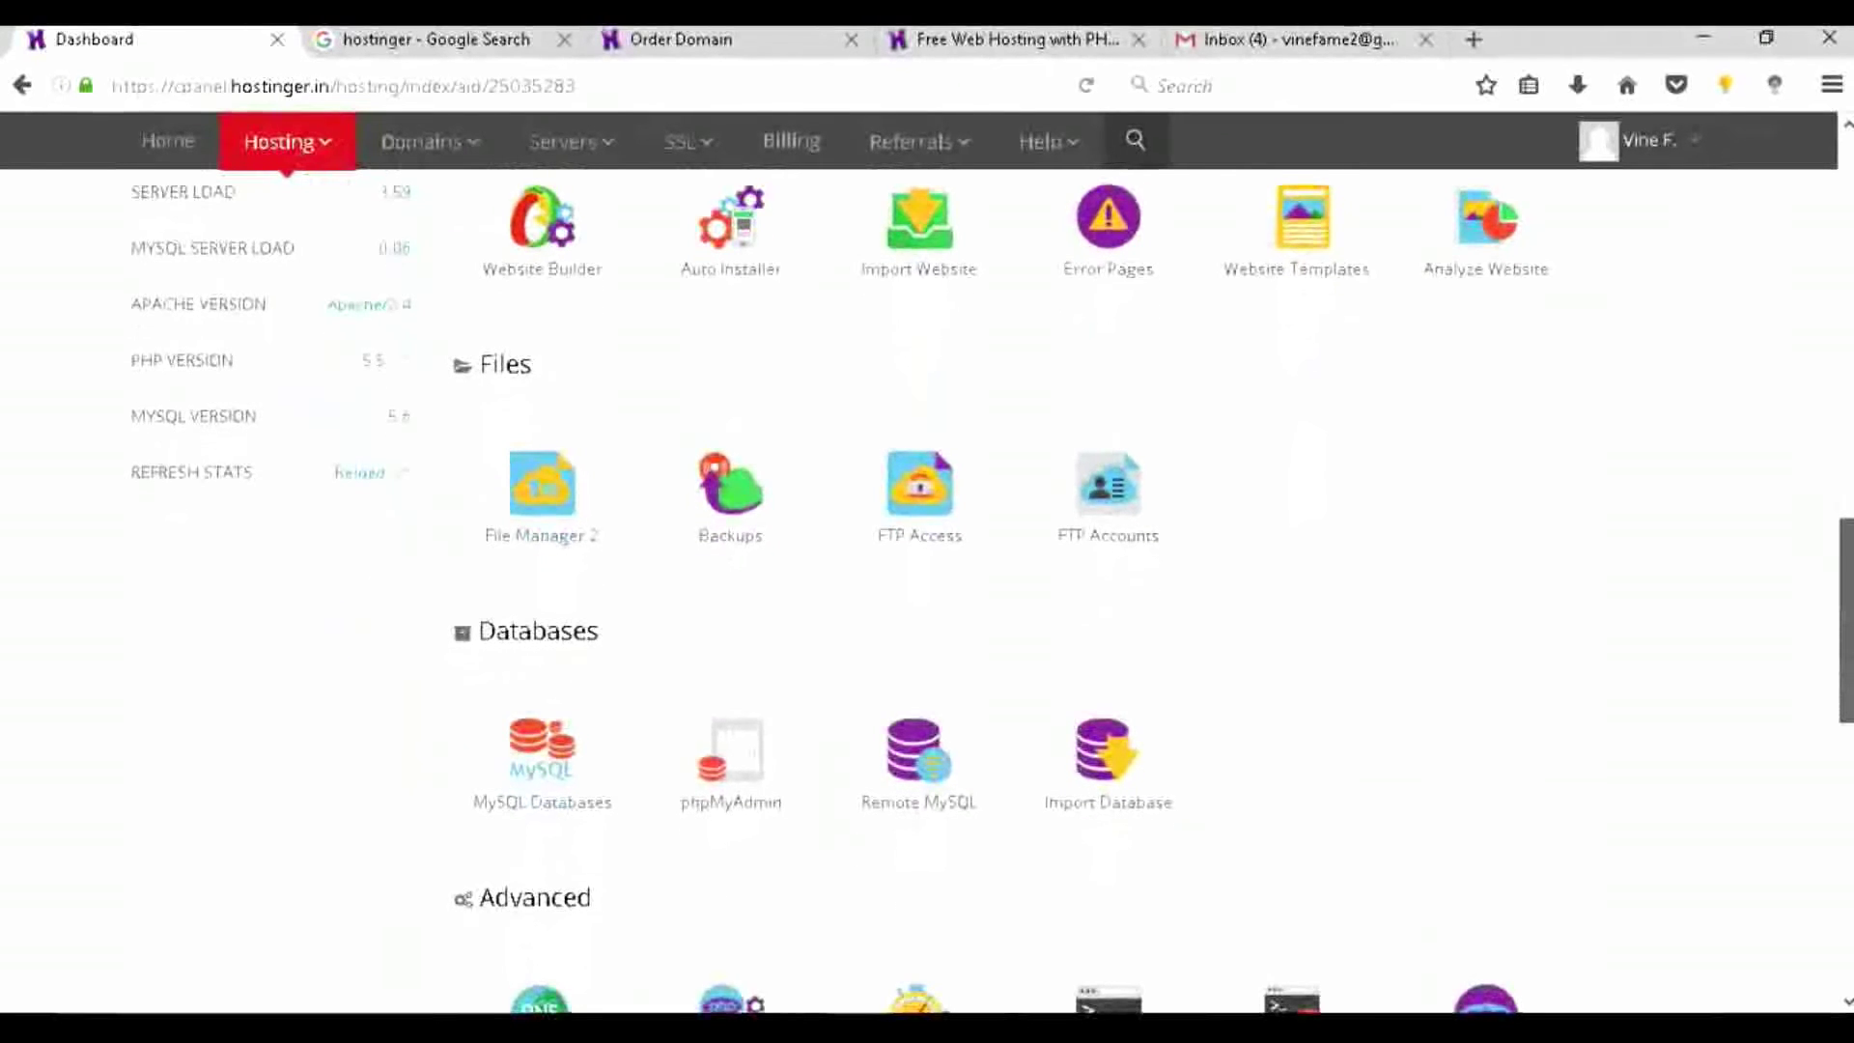
scroll(927, 589, down, 2)
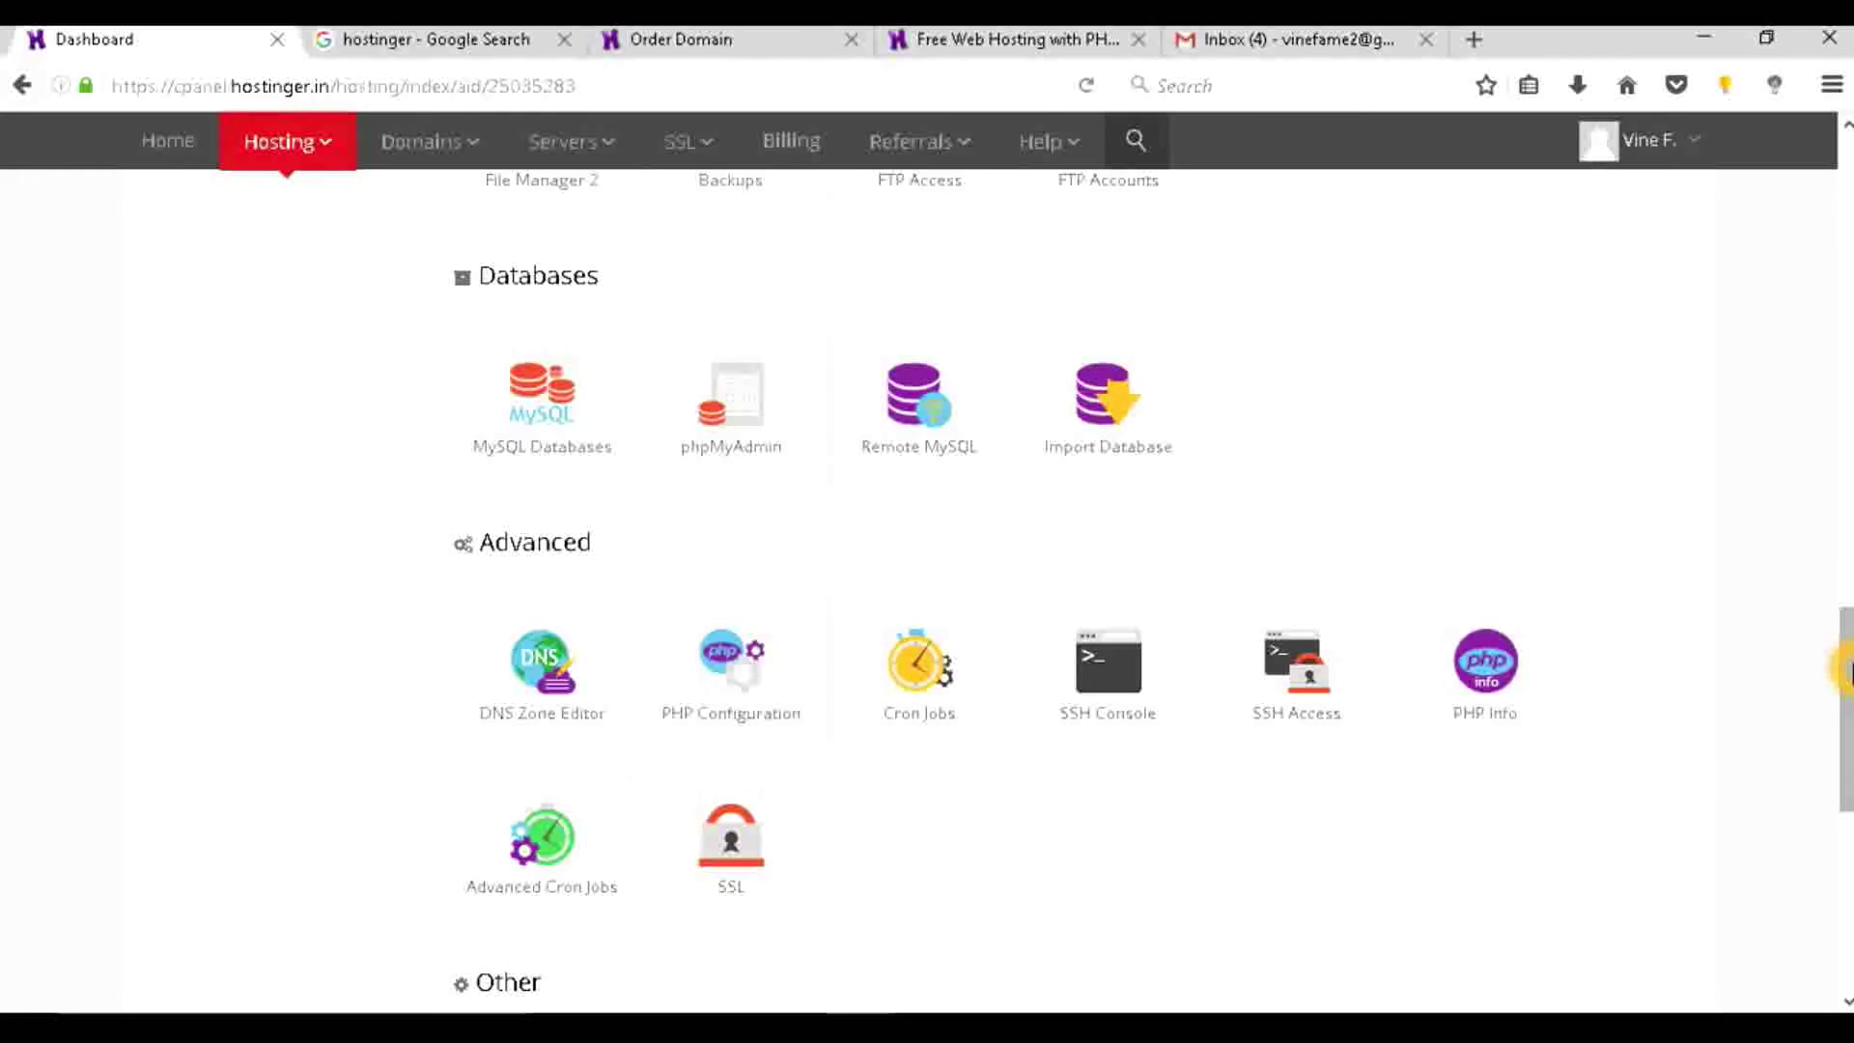
Scroll past Advanced to the Other and Git sections at the page bottom.
scroll(926, 579, down, 5)
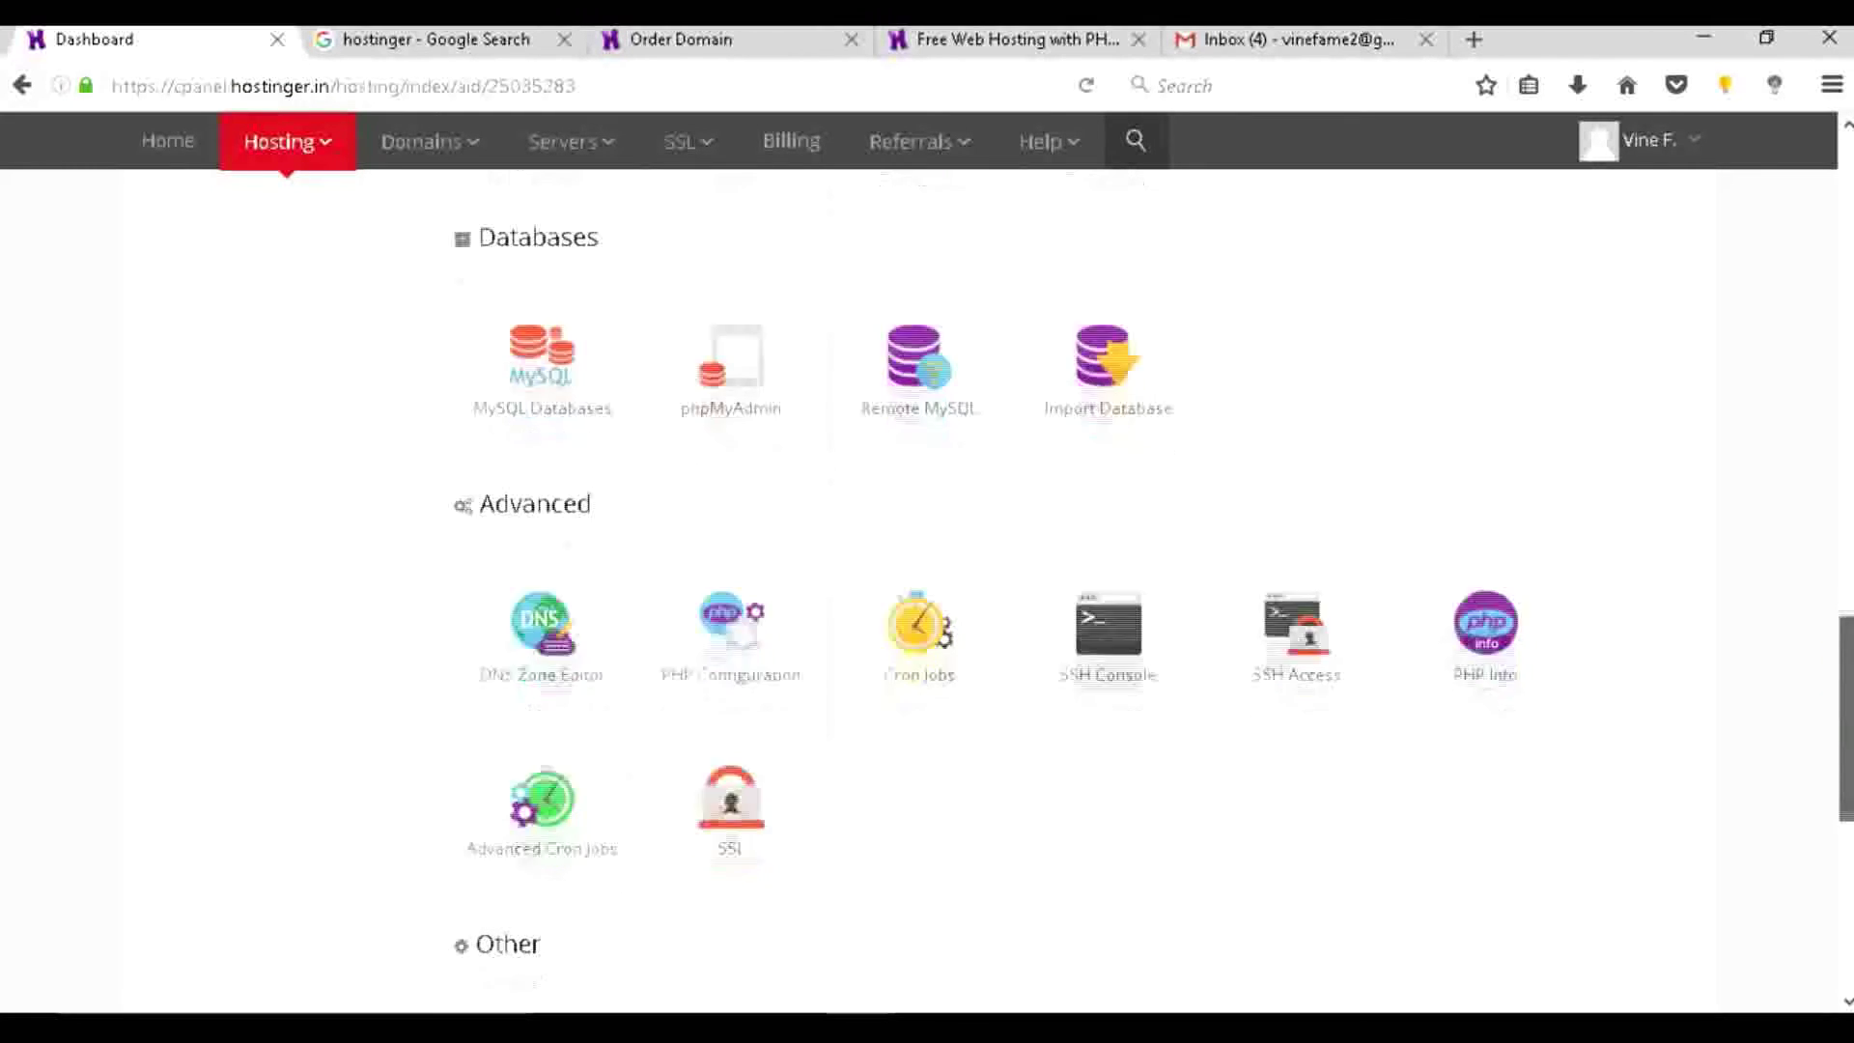
scroll(927, 579, down, 2)
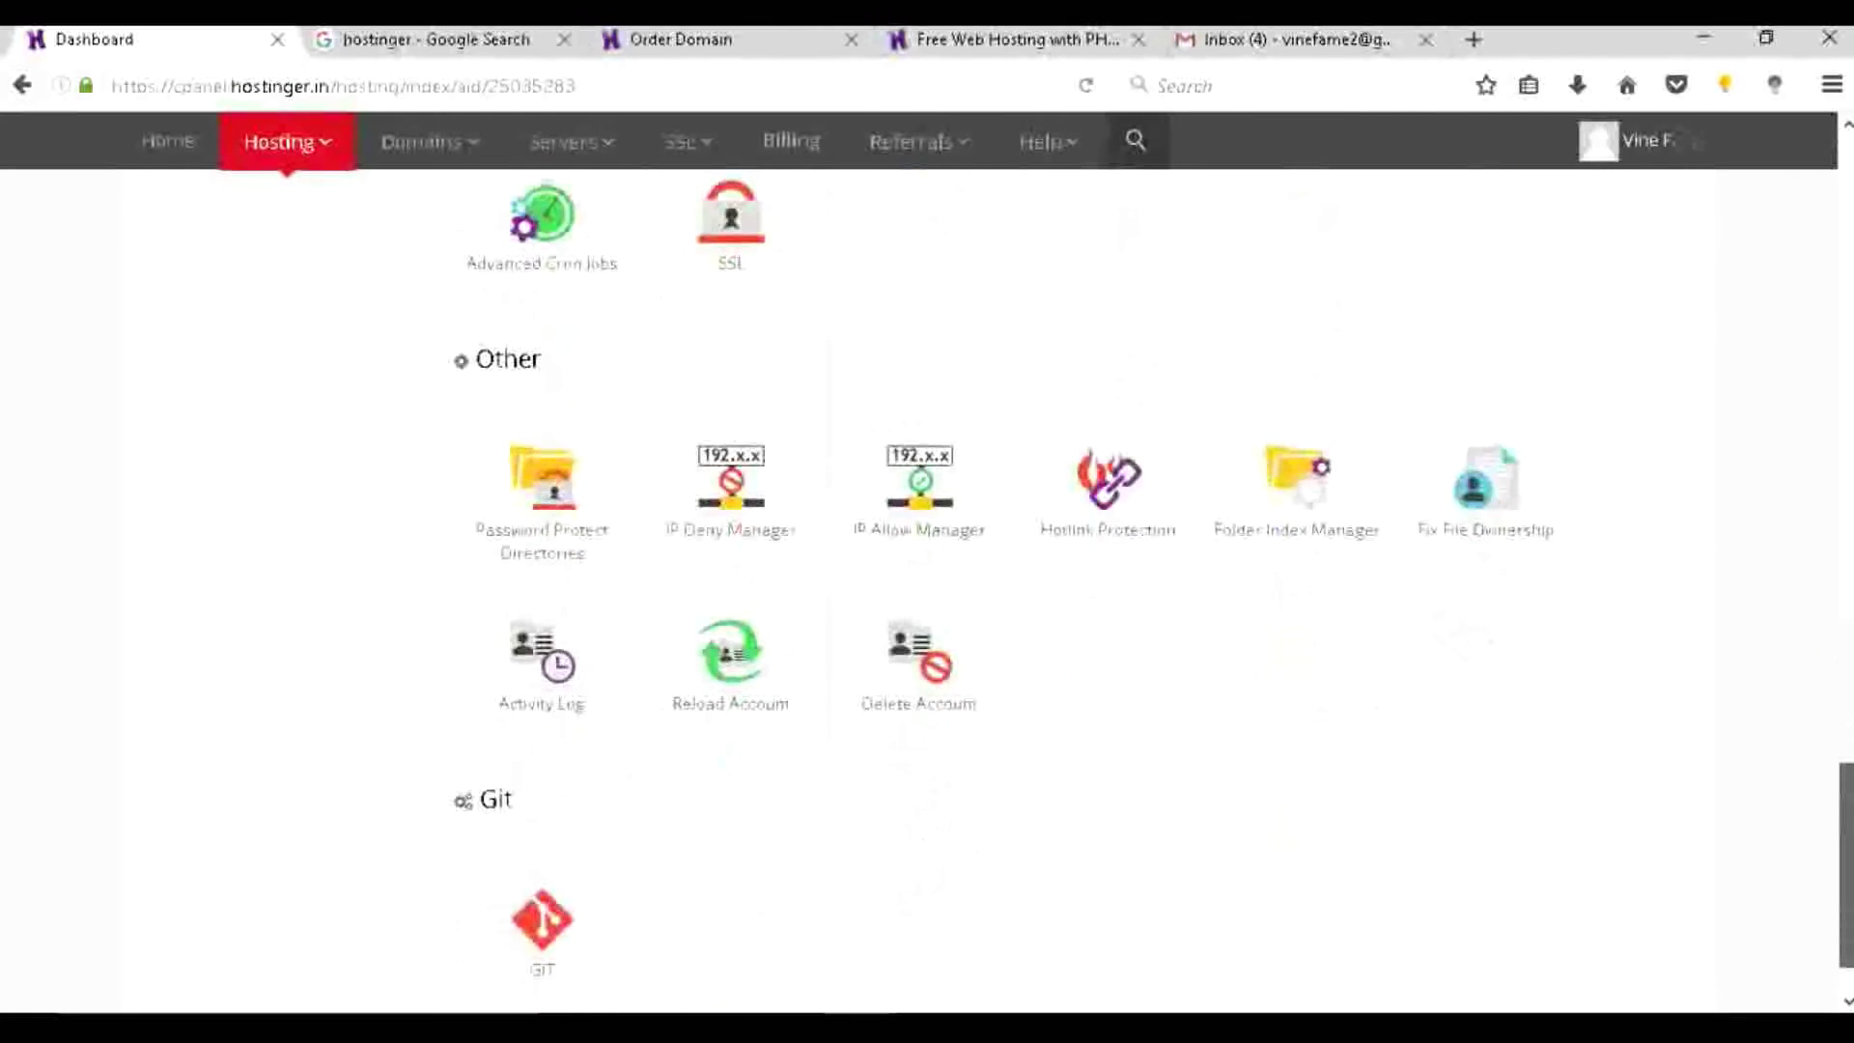
scroll(927, 580, up, 2)
scroll(927, 579, down, 3)
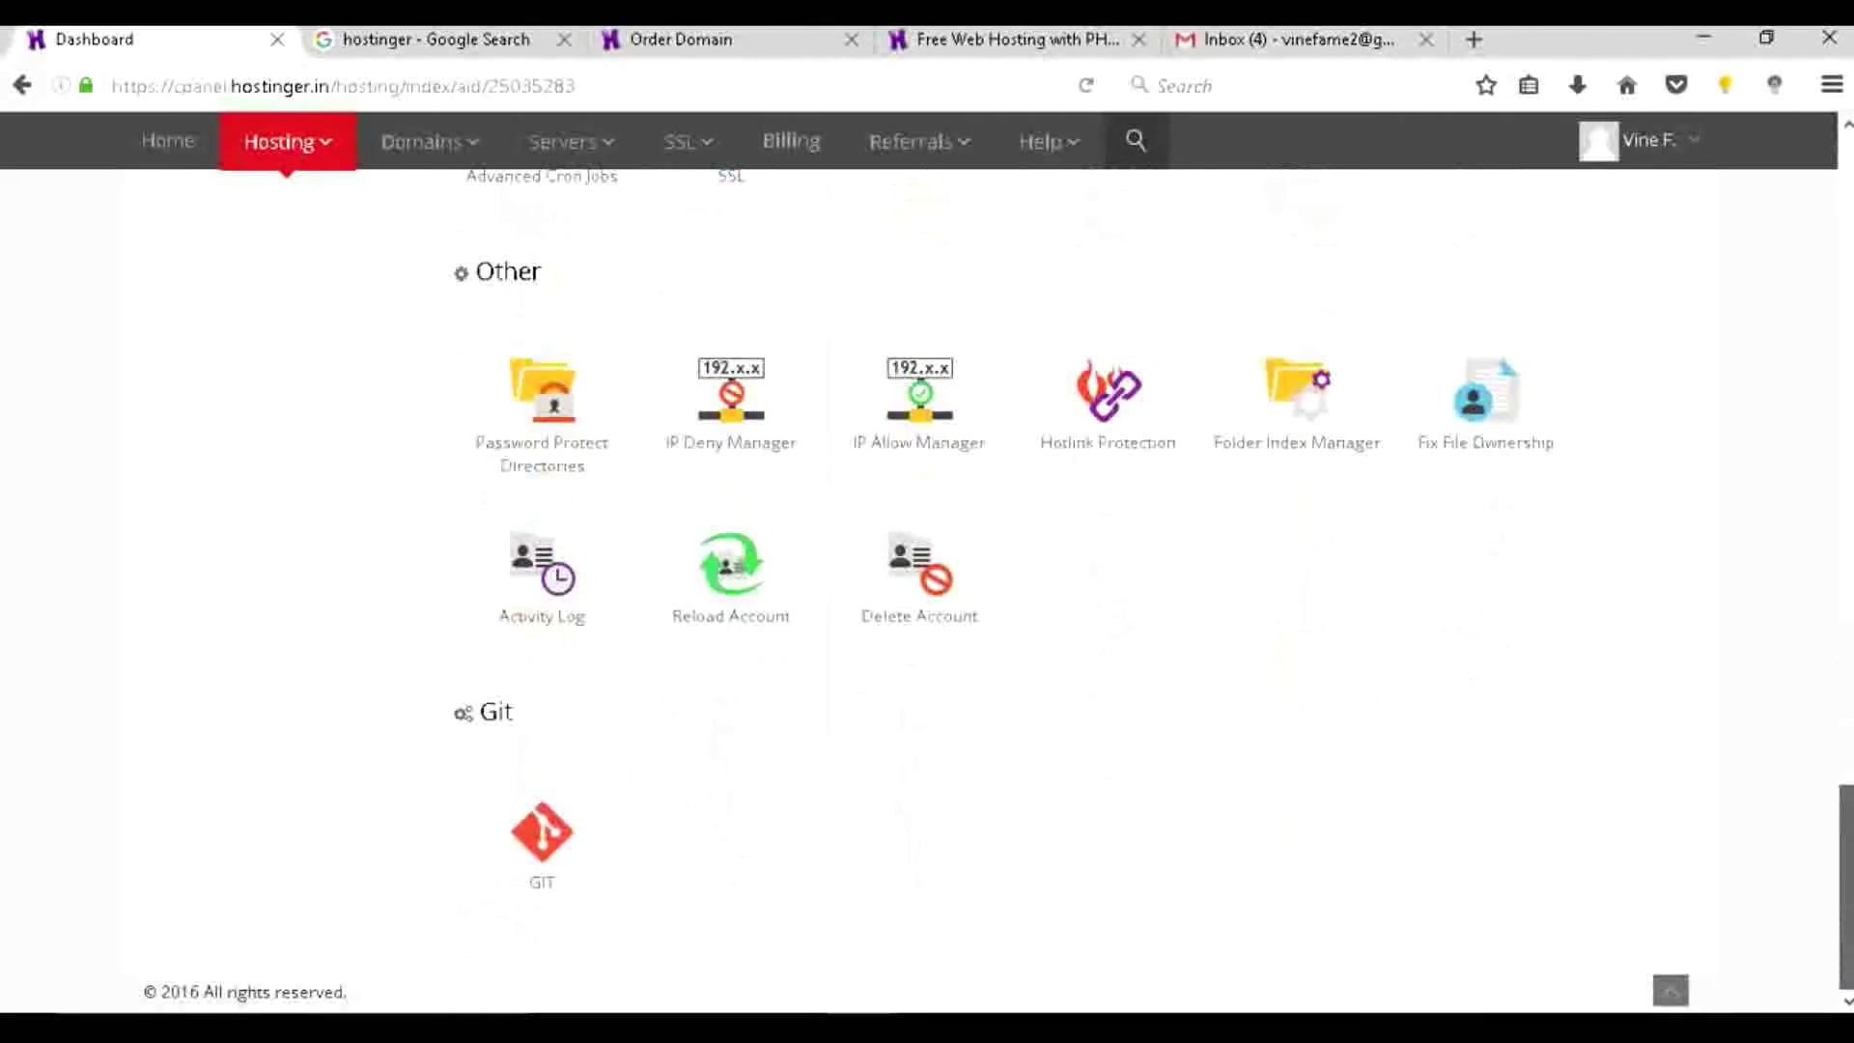
click(1820, 483)
Return to the top showing 0.02 / 2000 MB disk usage, the upgrade banner and Accounts tools.
drag(1820, 483, 1809, 360)
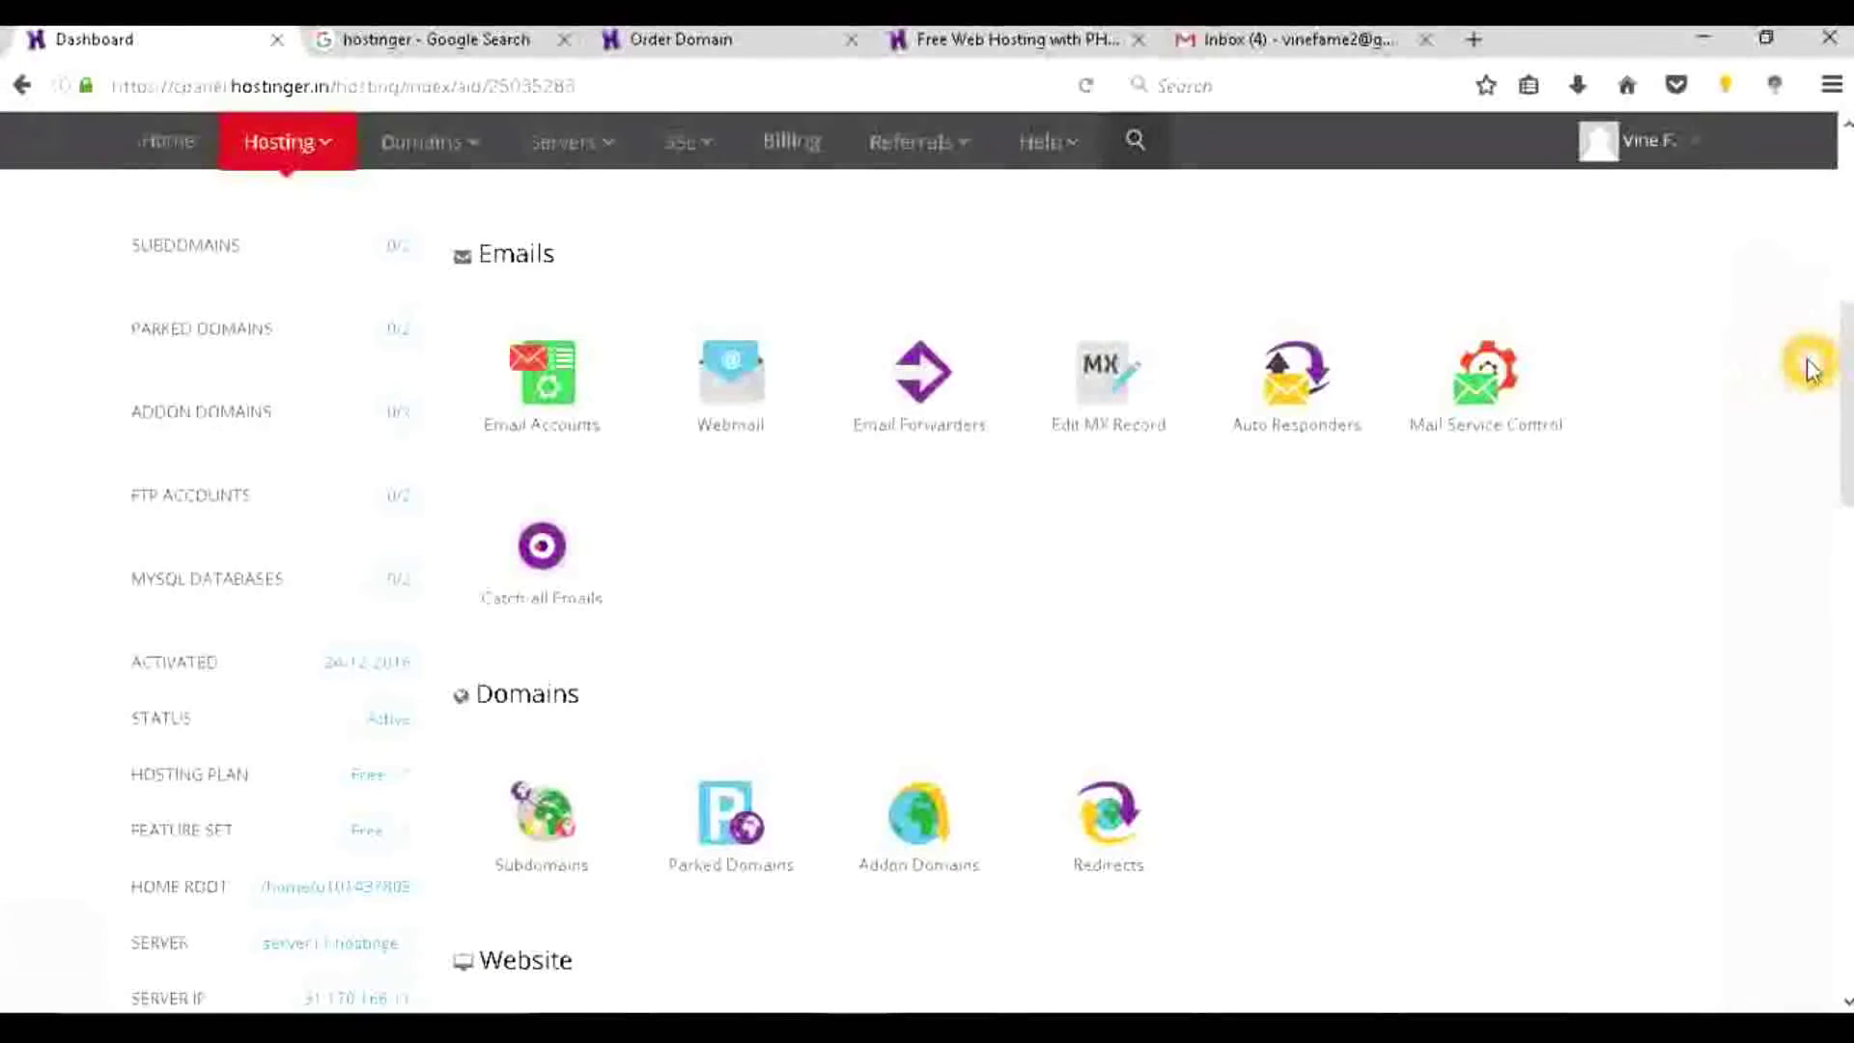
scroll(1221, 343, up, 4)
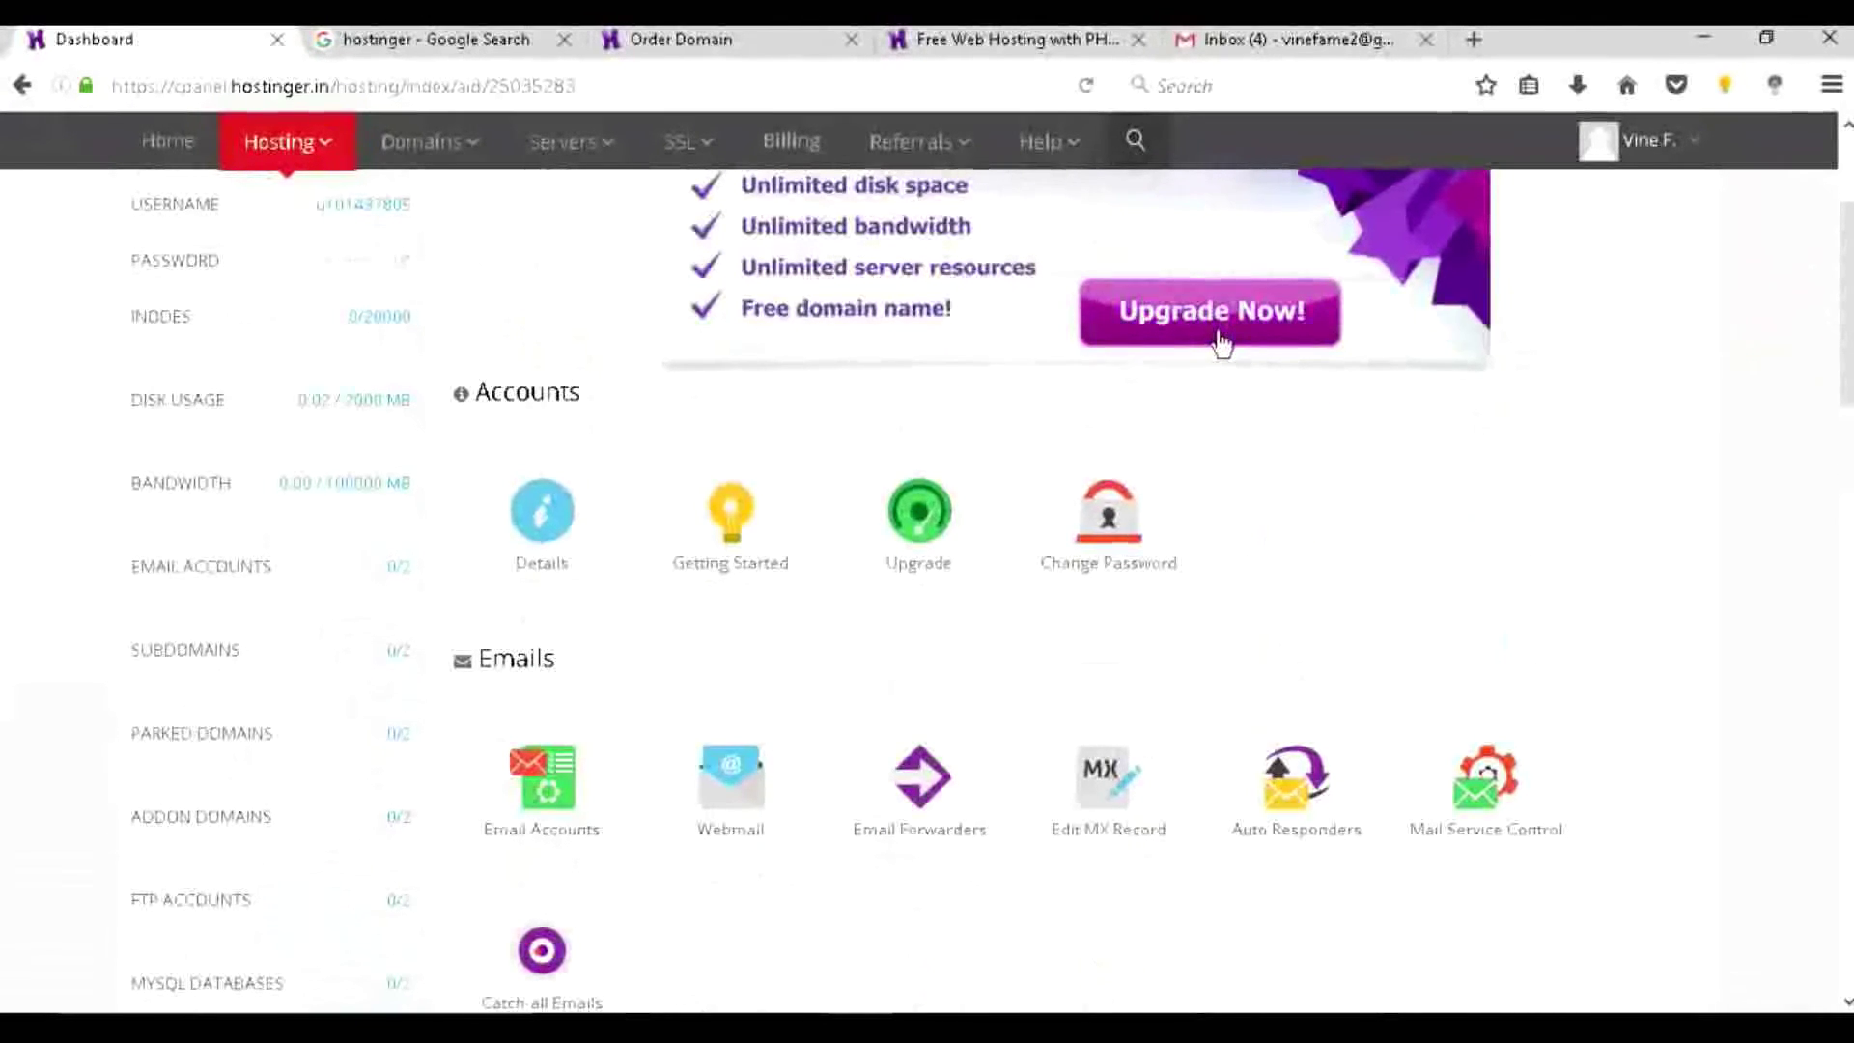
scroll(1222, 343, down, 2)
scroll(1221, 253, up, 1)
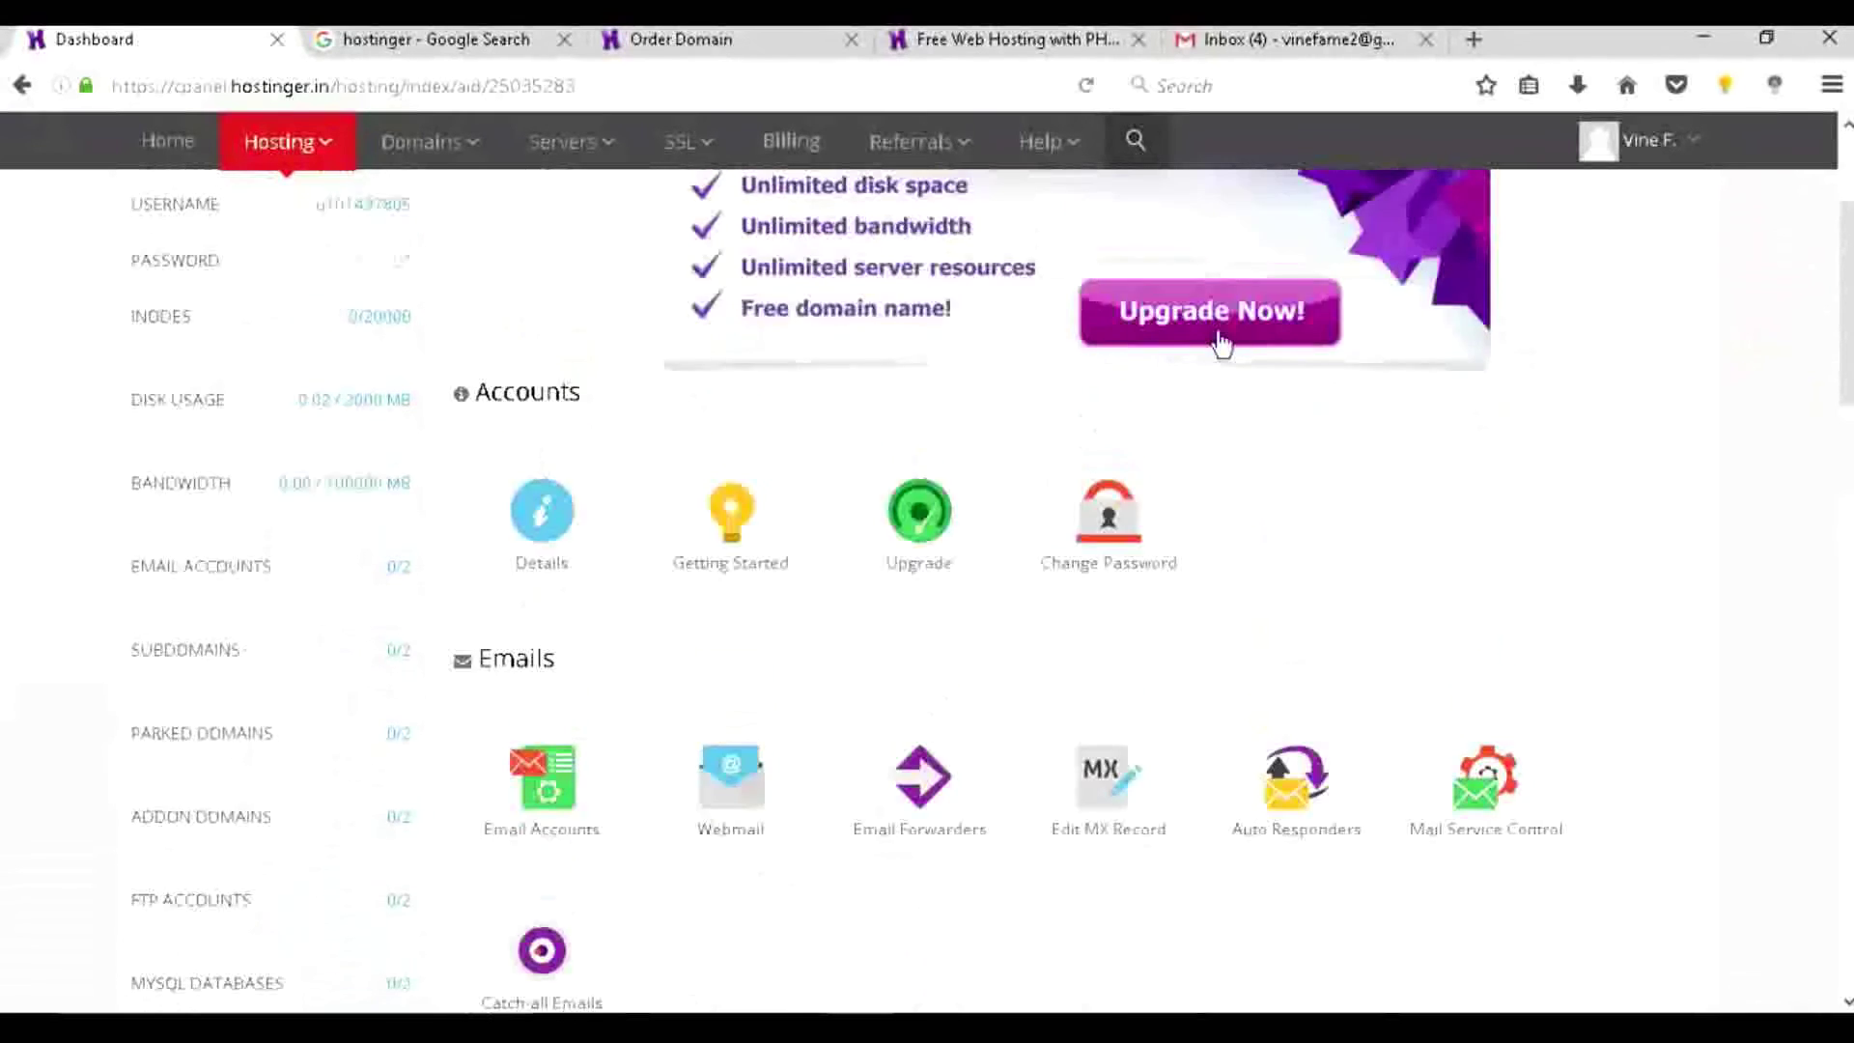
scroll(1222, 253, down, 1)
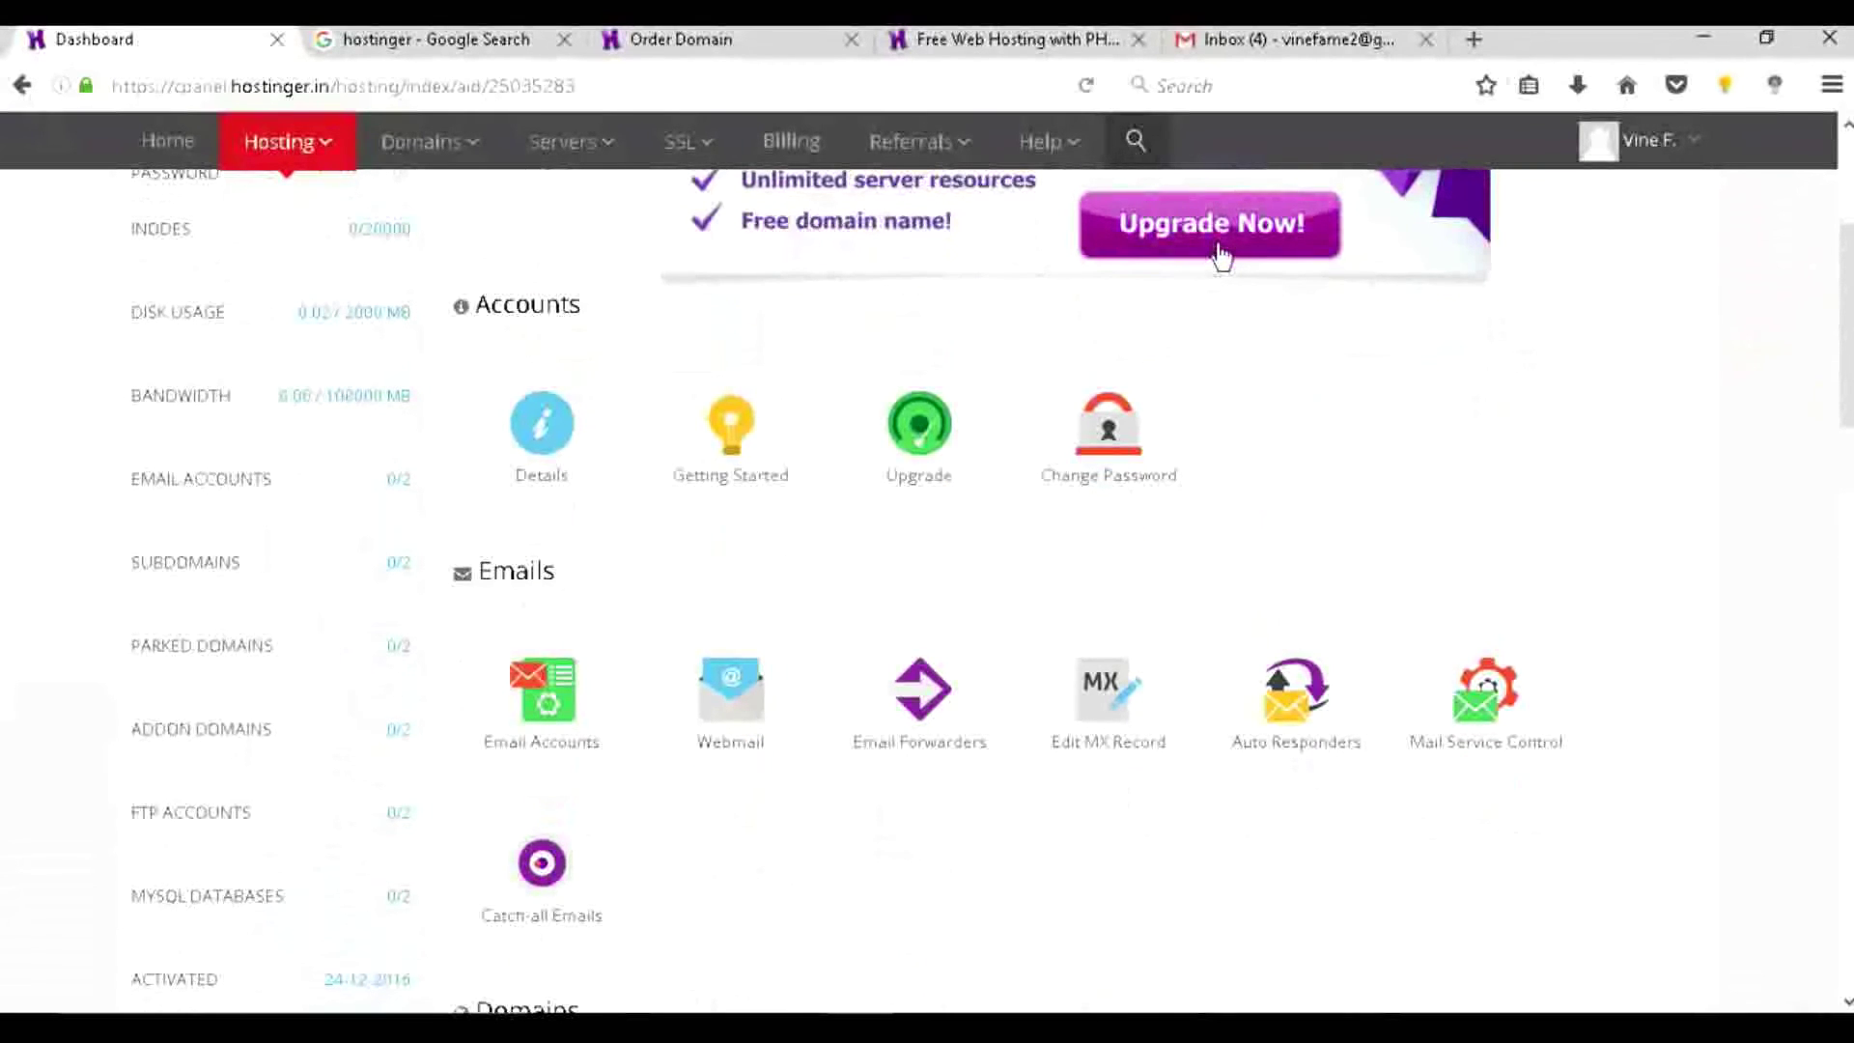
scroll(1222, 256, up, 1)
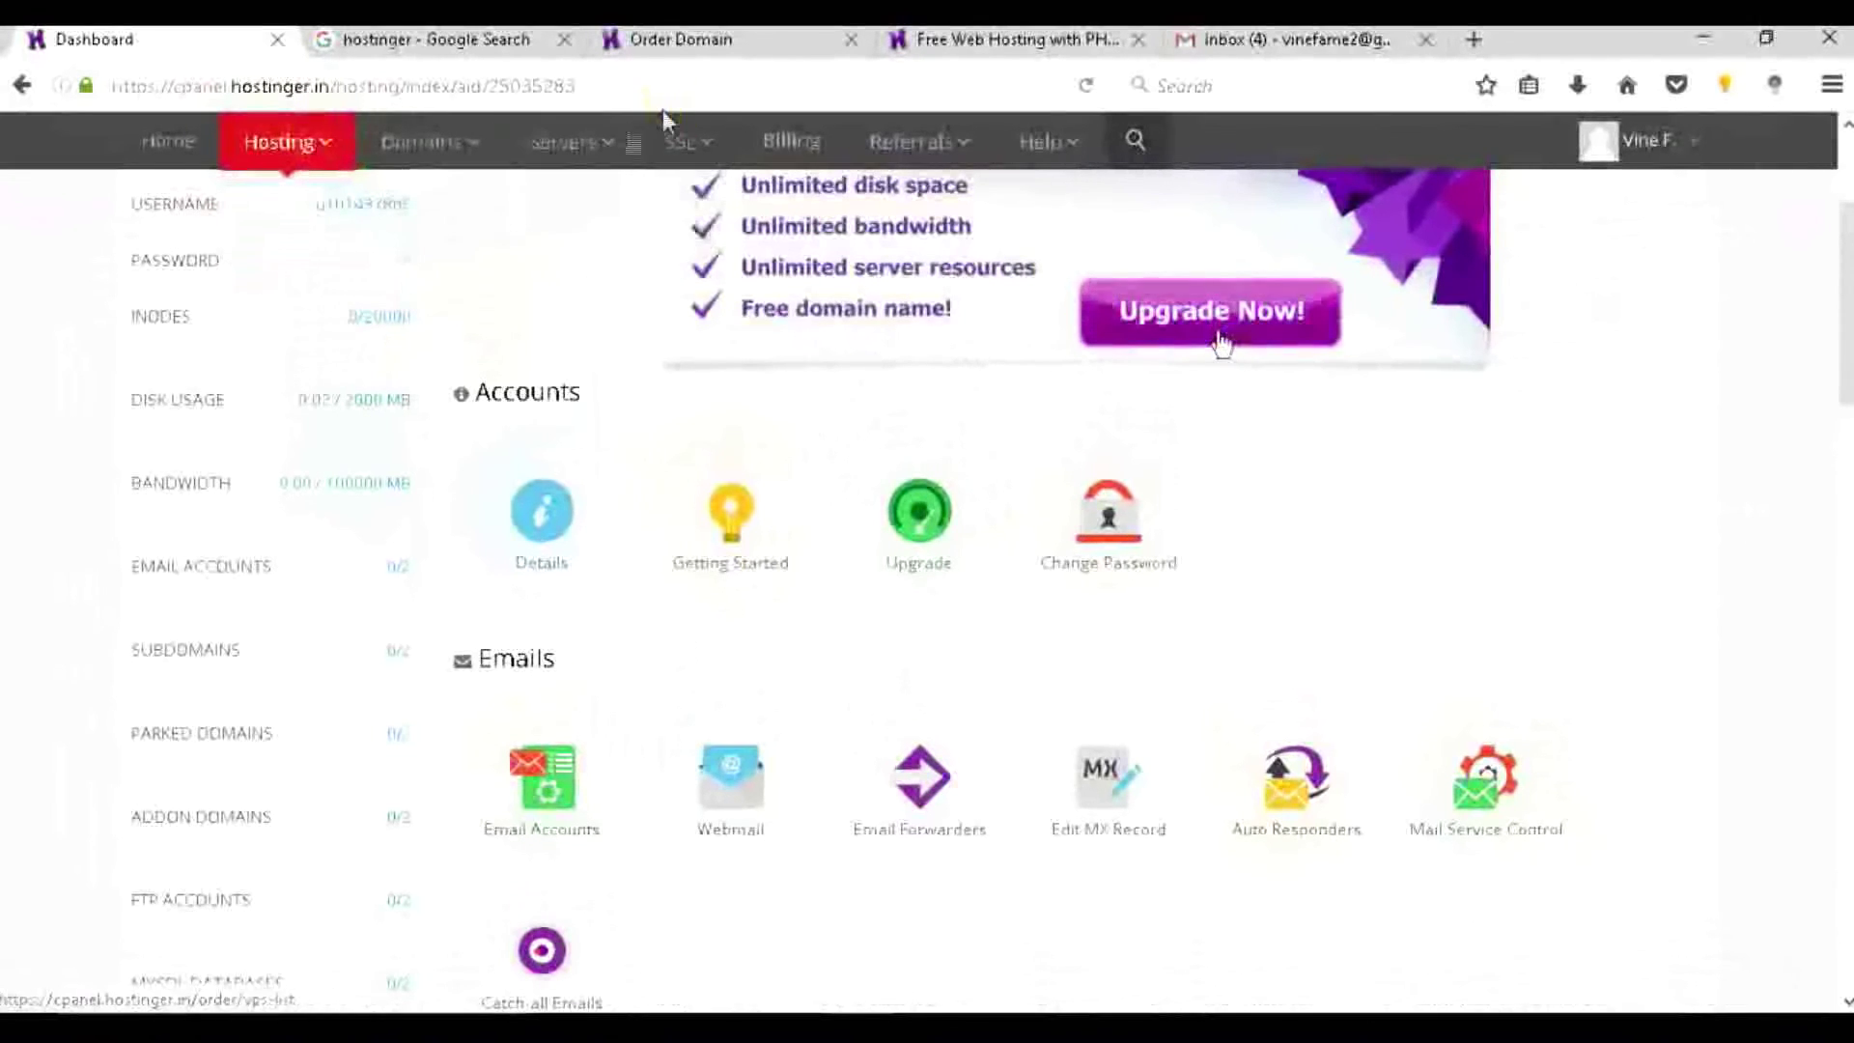
mouse_move(582, 161)
mouse_move(950, 163)
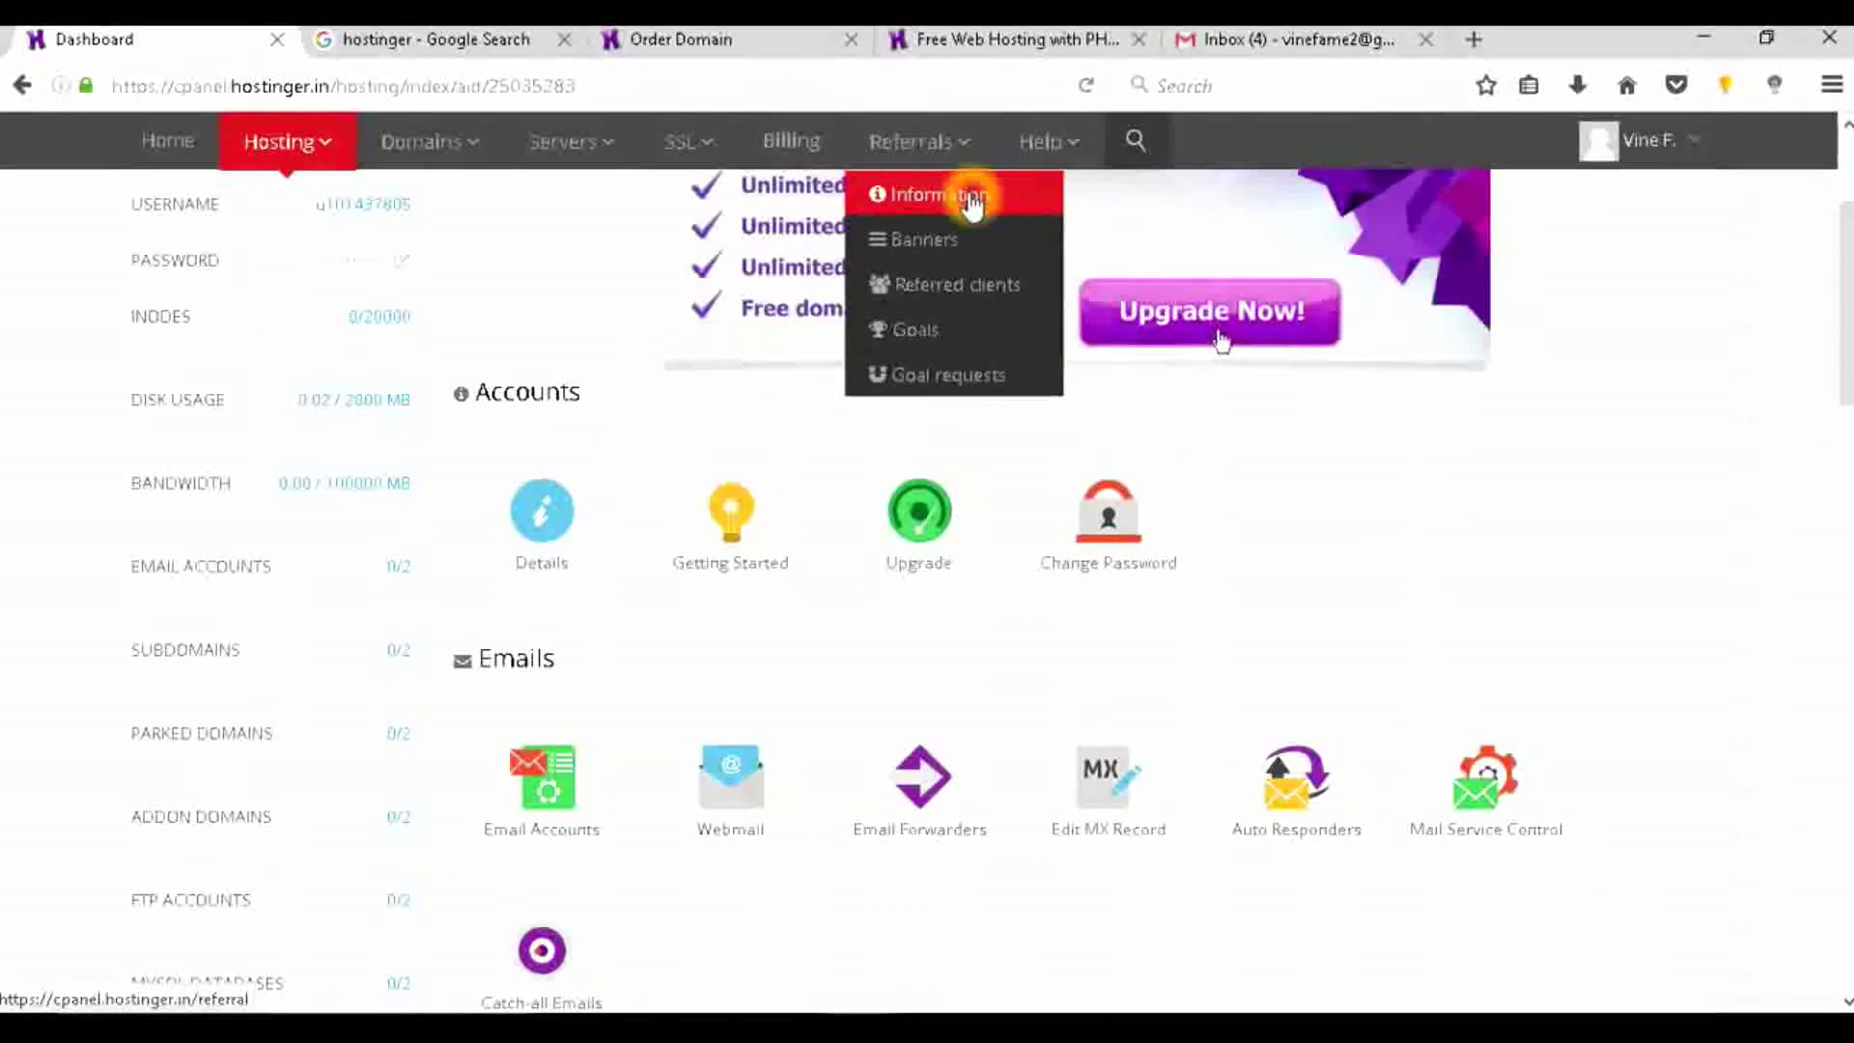
Browse the referral Banners list, including the 728px x 90px Order Now banner, then head to the Referral program.
click(956, 237)
scroll(959, 240, down, 15)
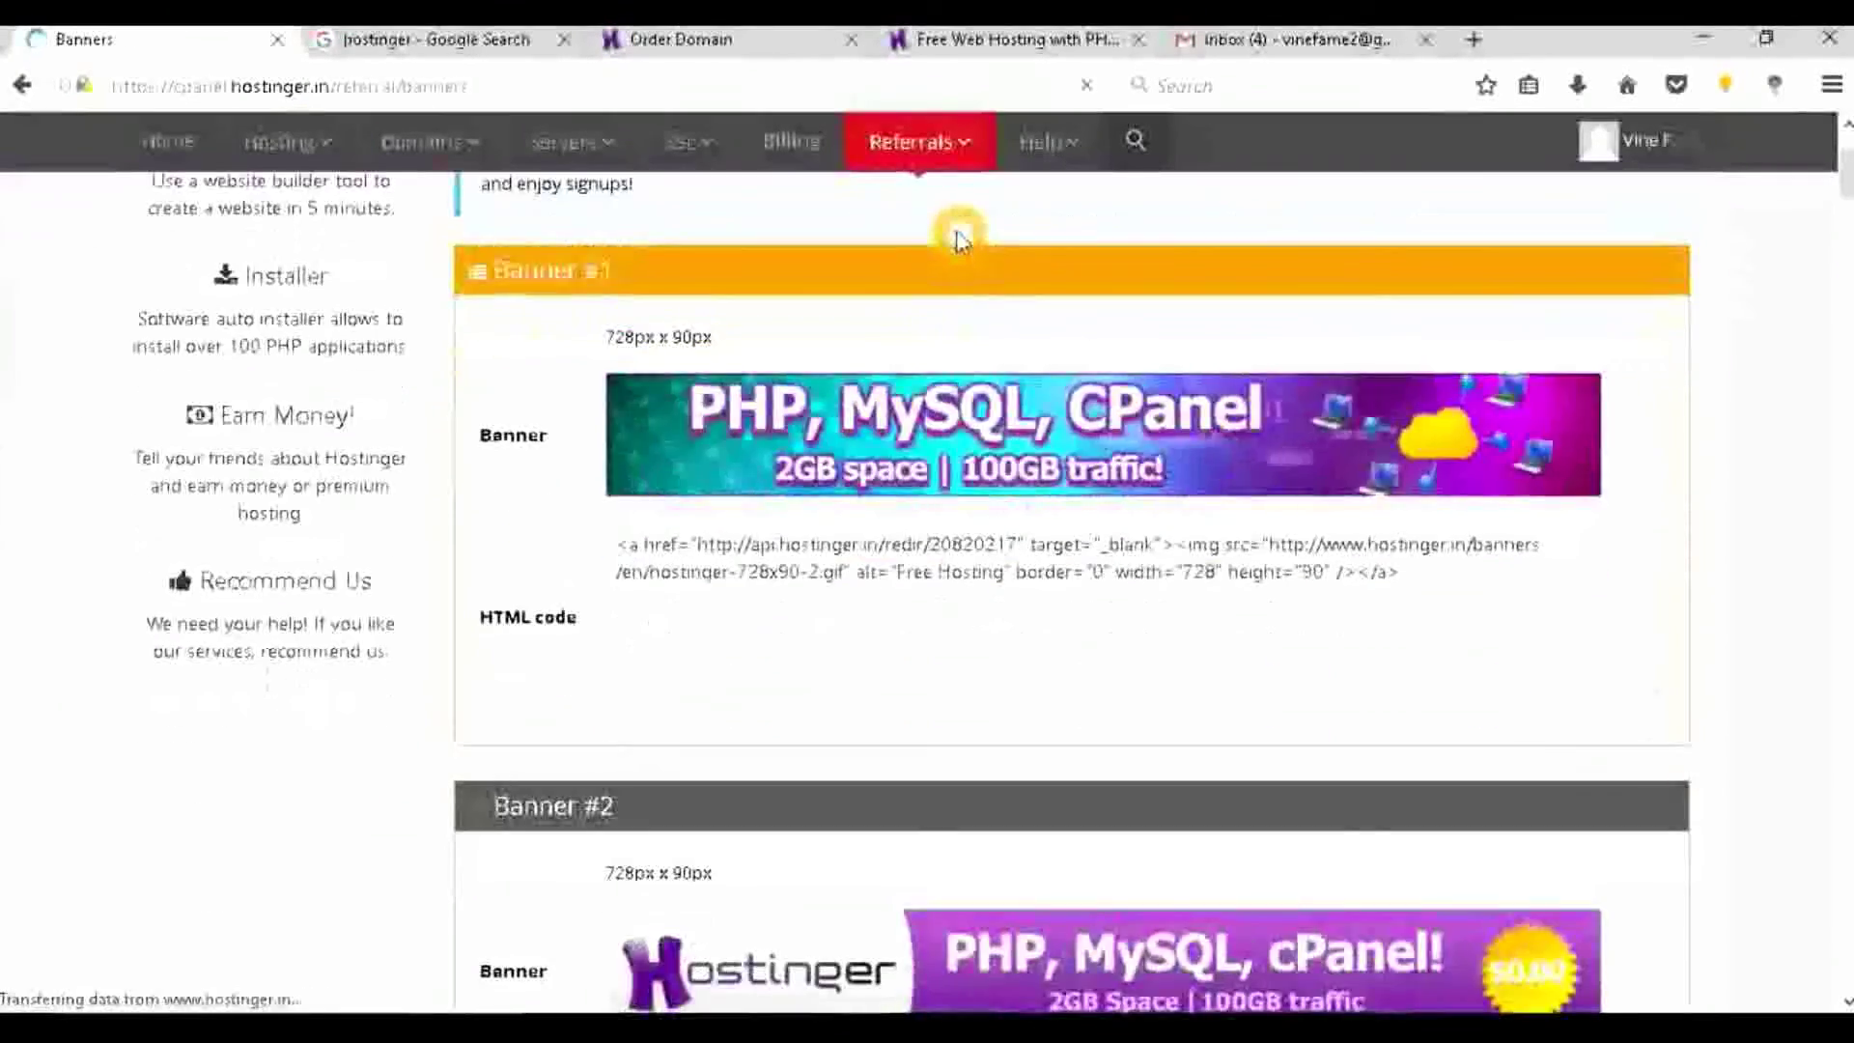
scroll(959, 239, down, 20)
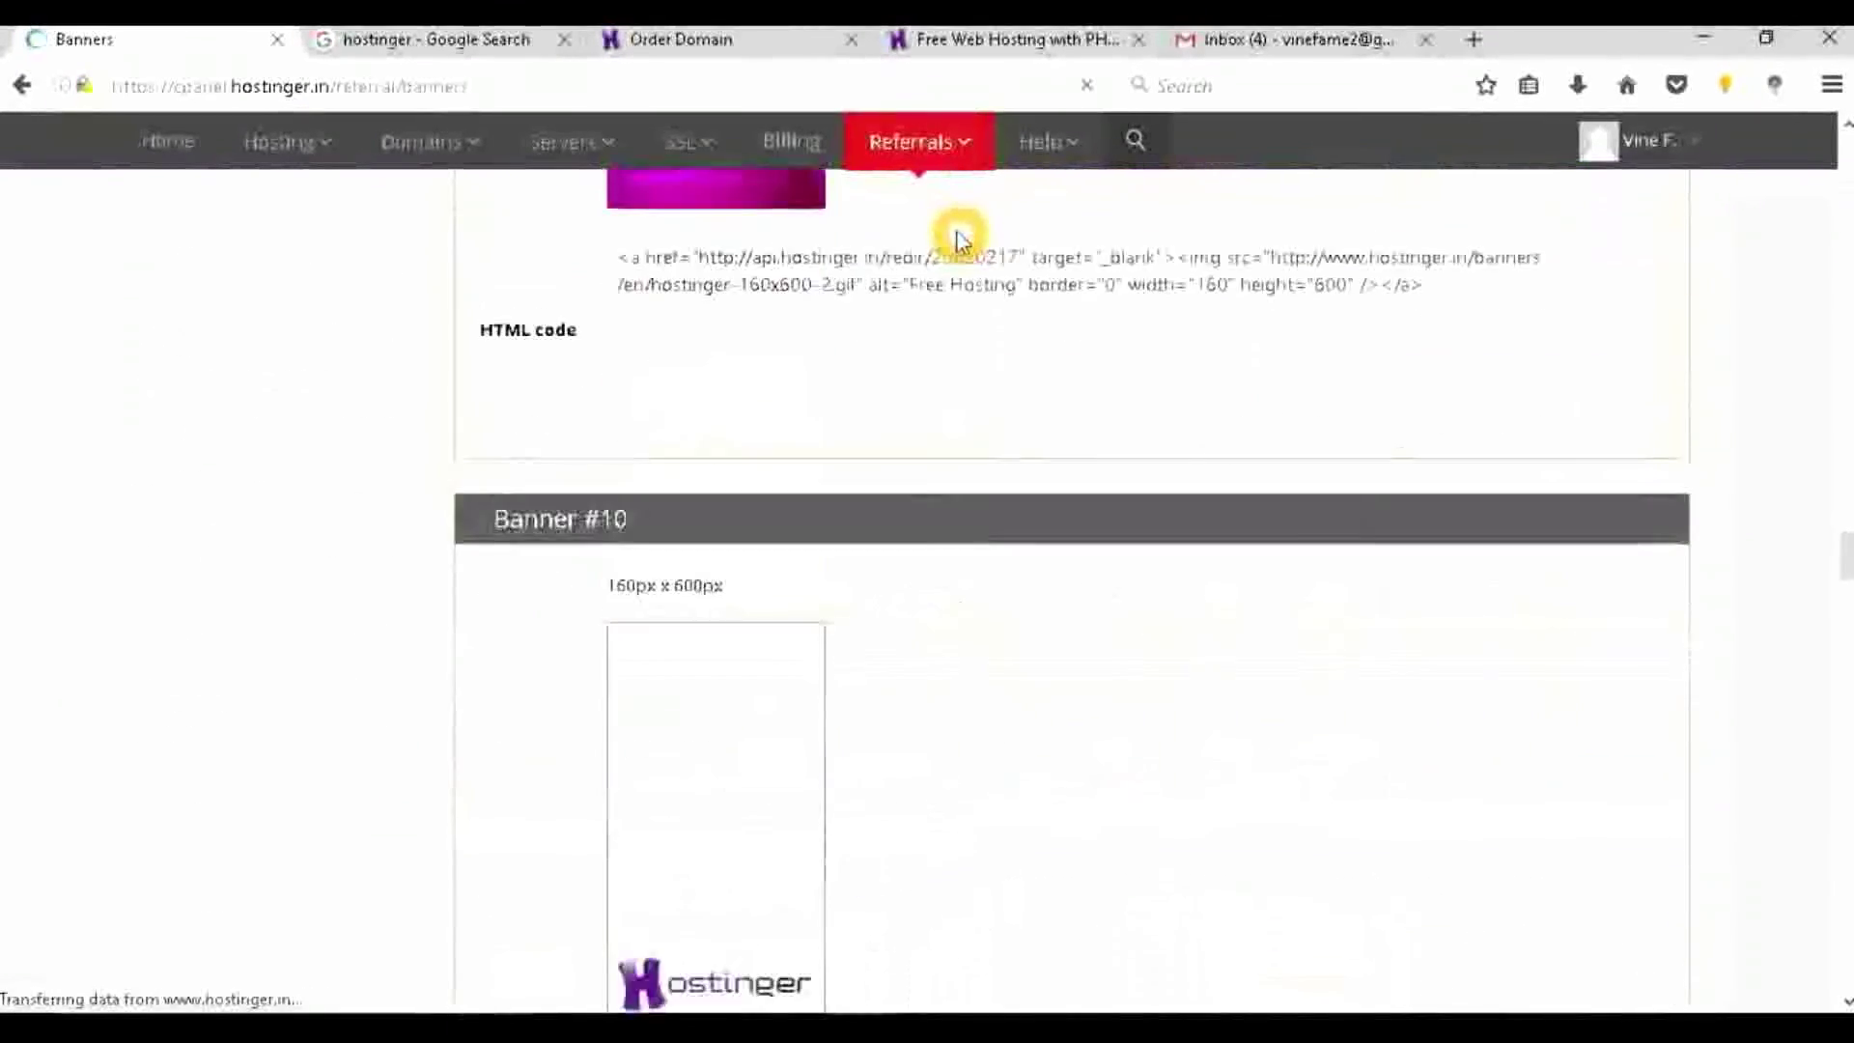
scroll(958, 239, down, 15)
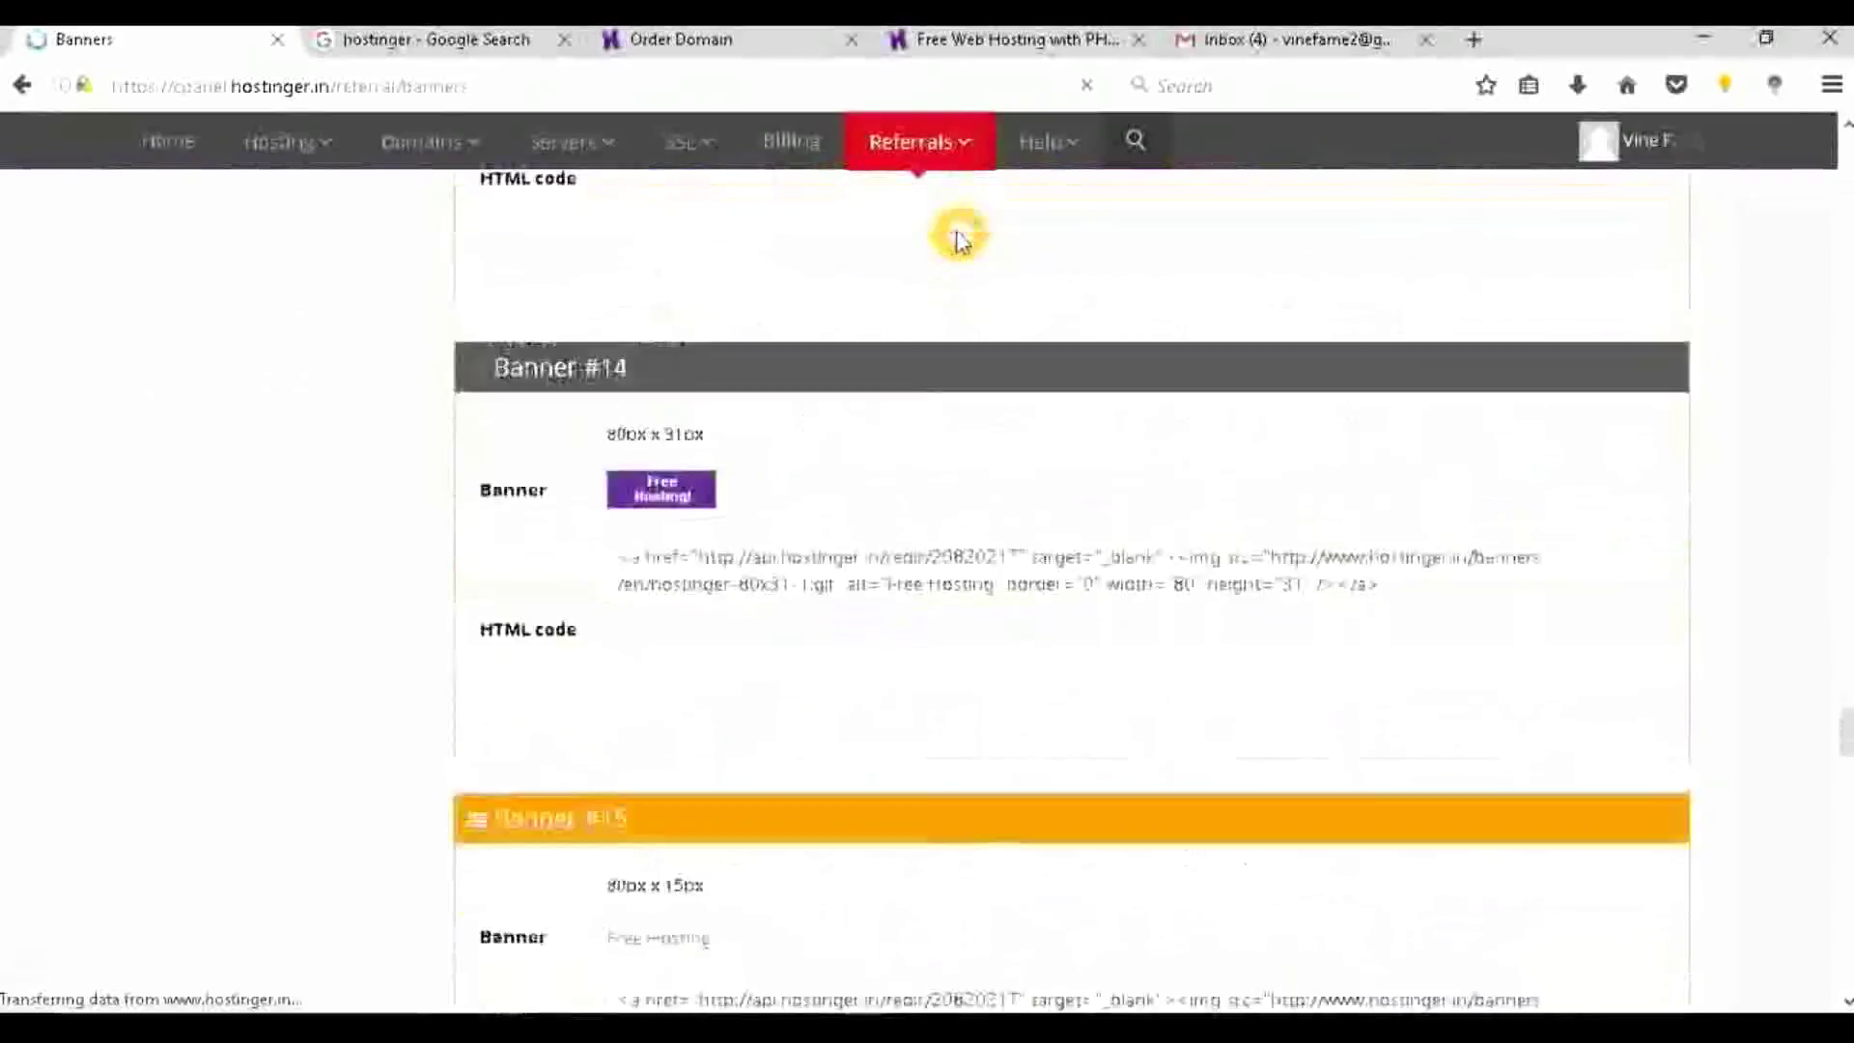
scroll(959, 239, down, 20)
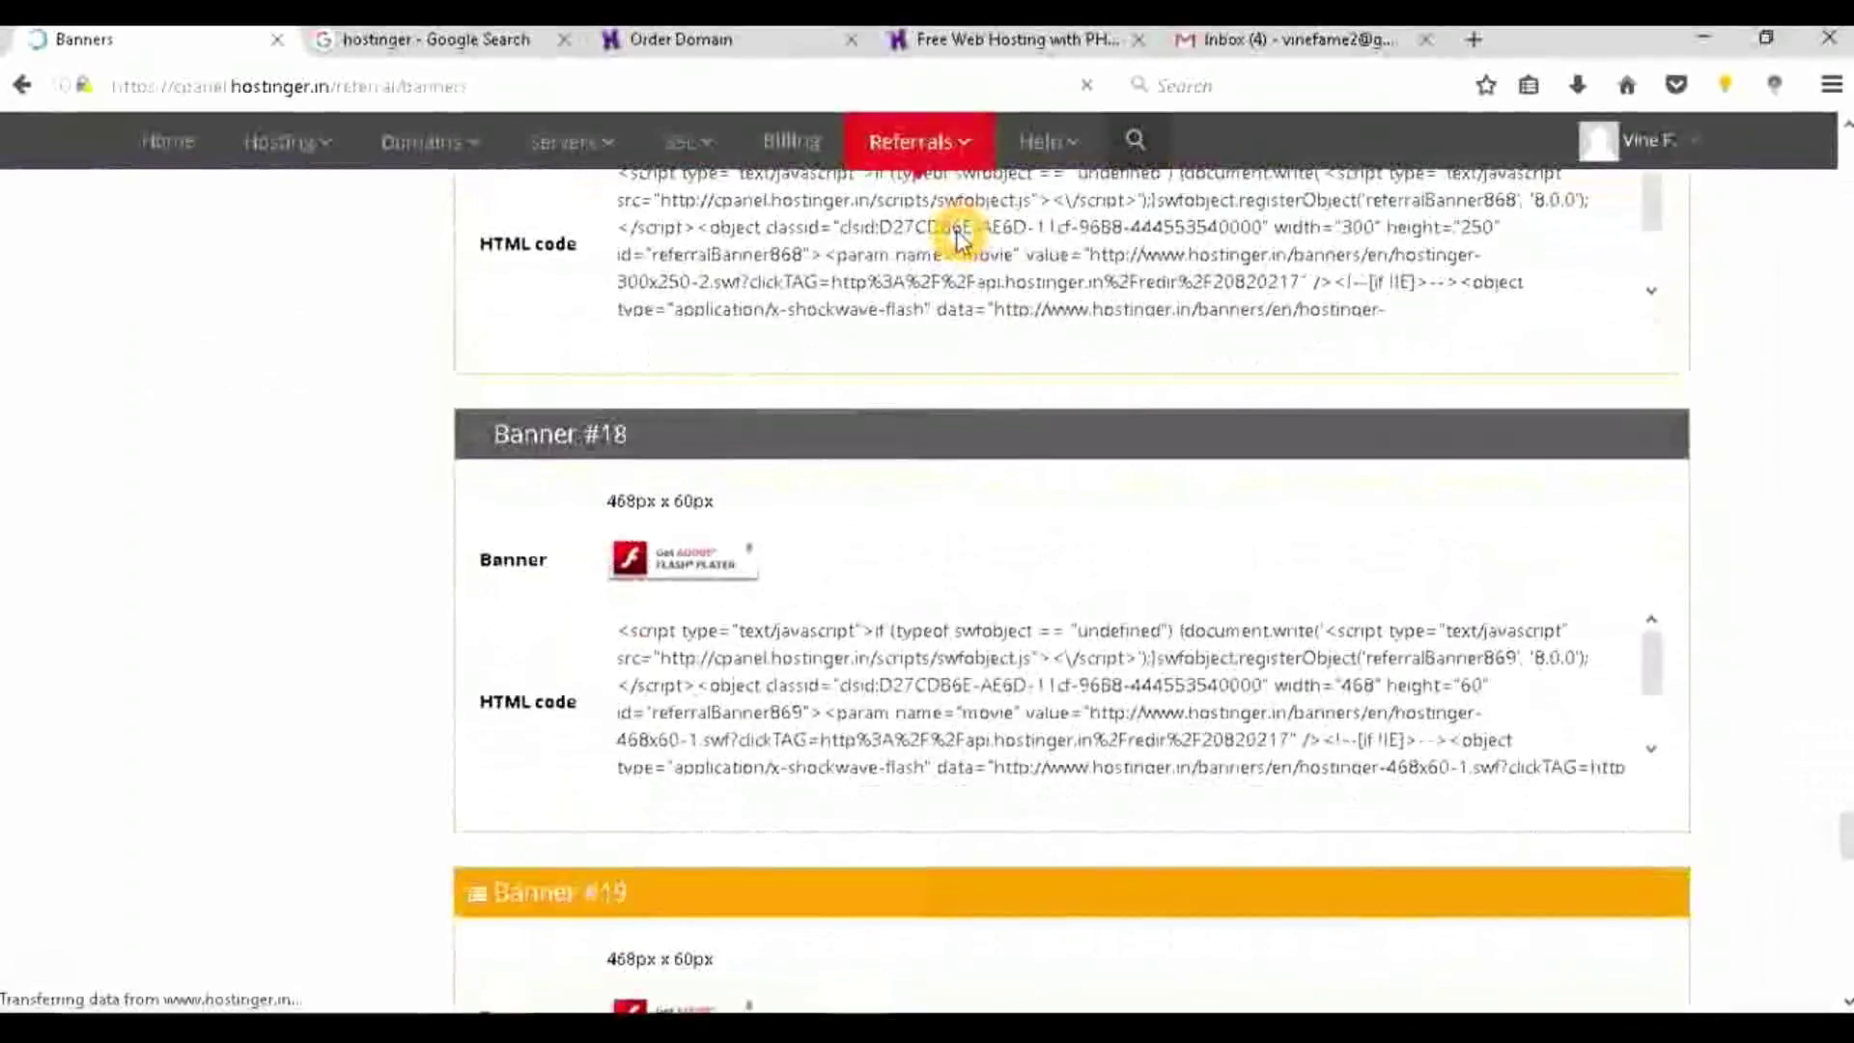
scroll(959, 240, down, 5)
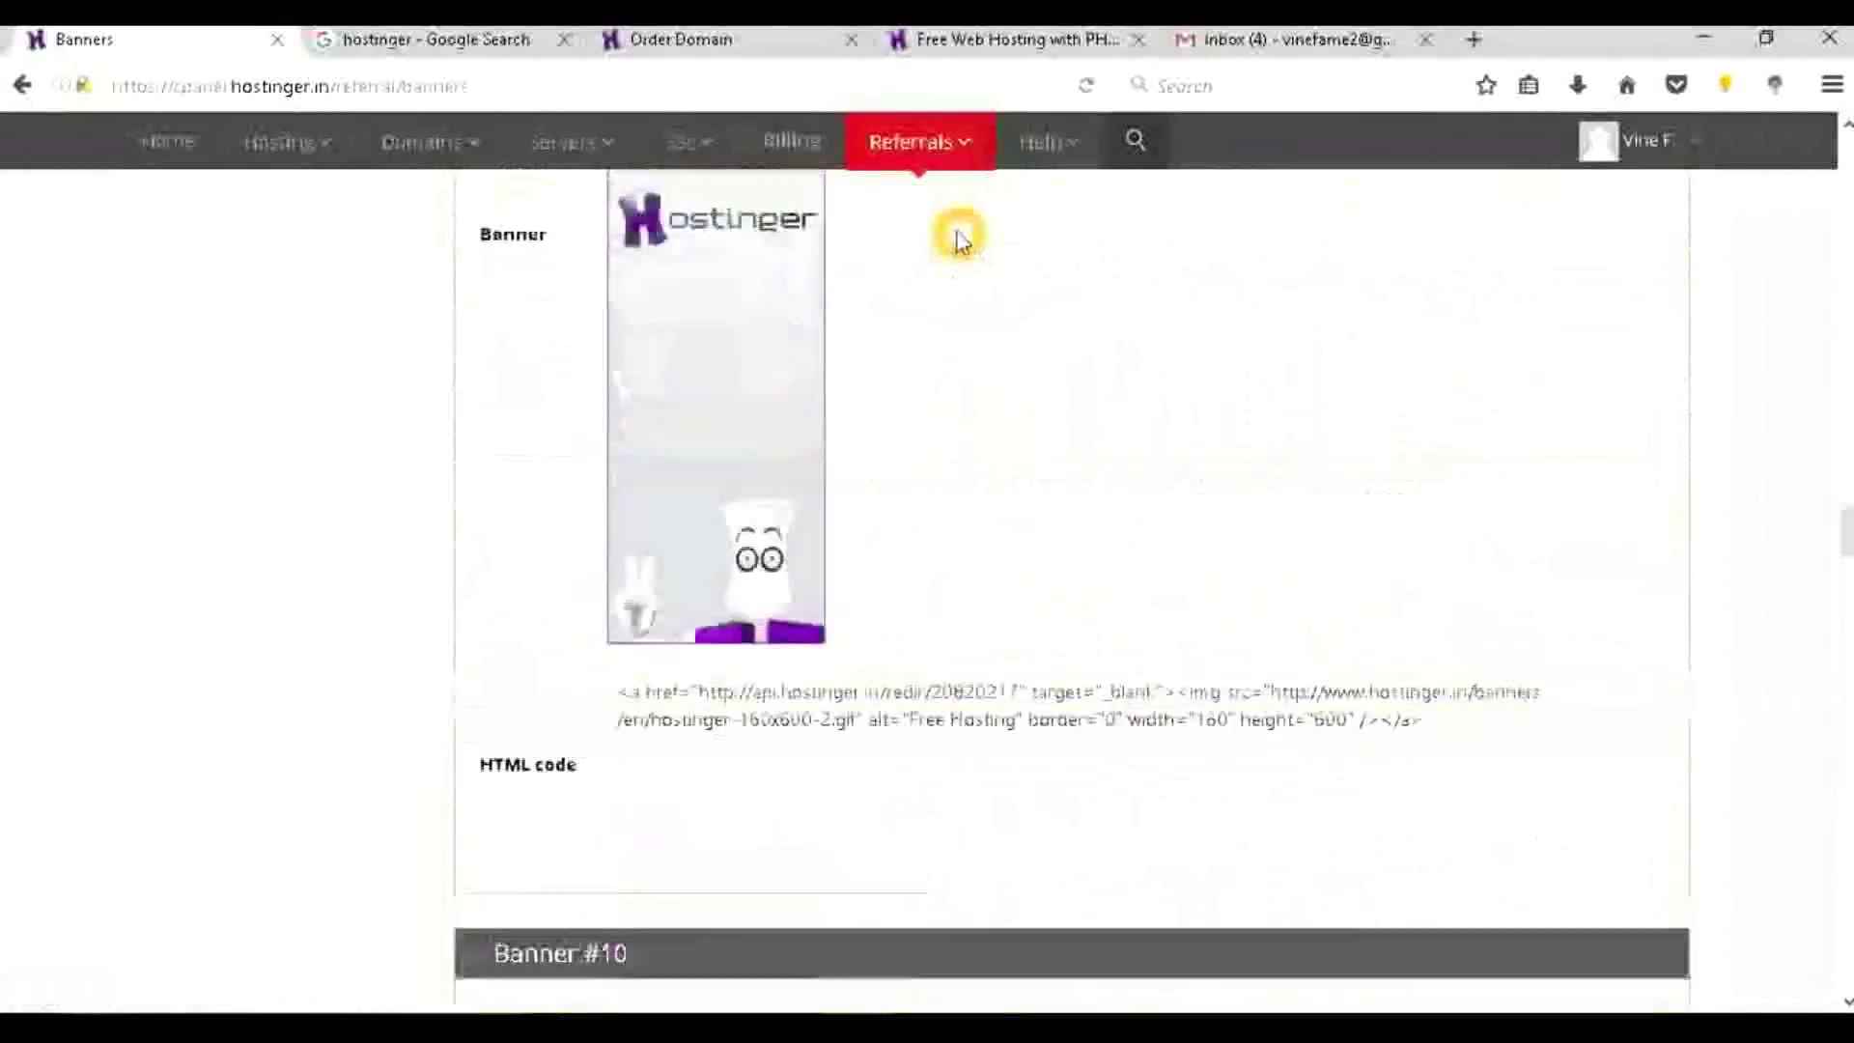
scroll(959, 239, up, 20)
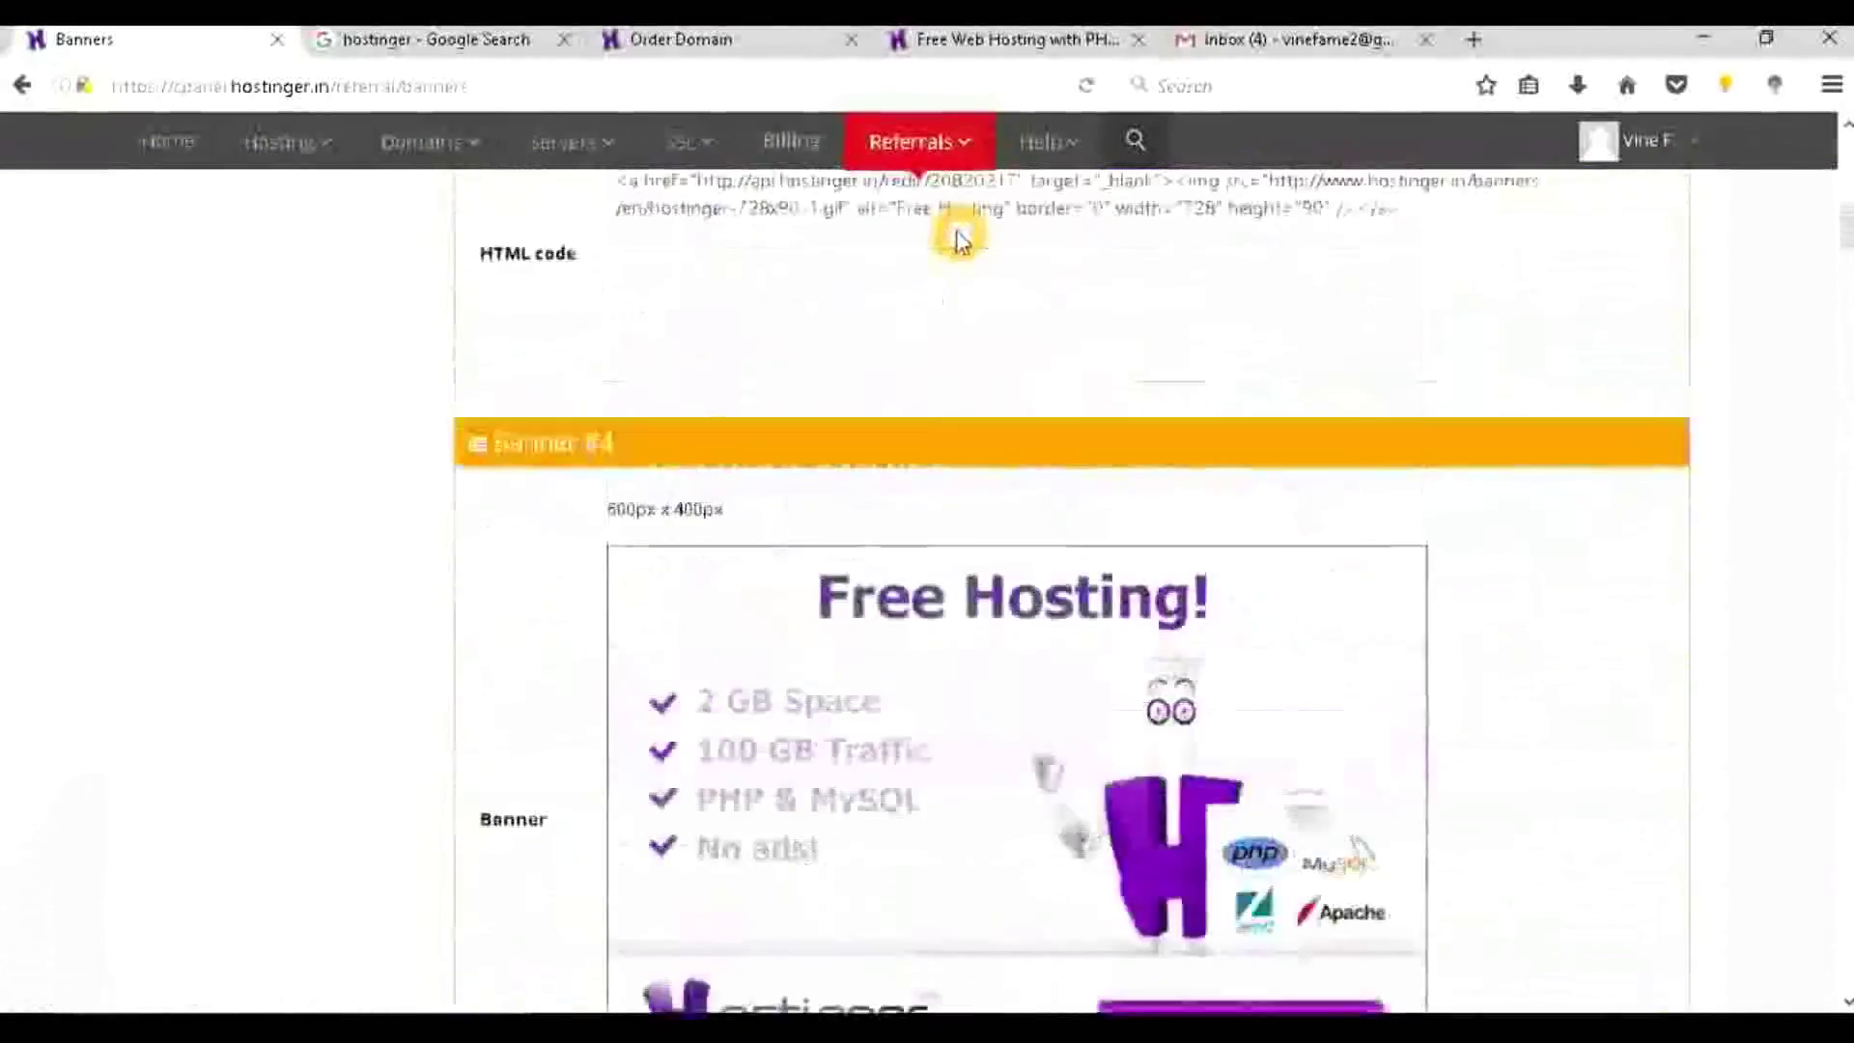
scroll(959, 239, up, 2)
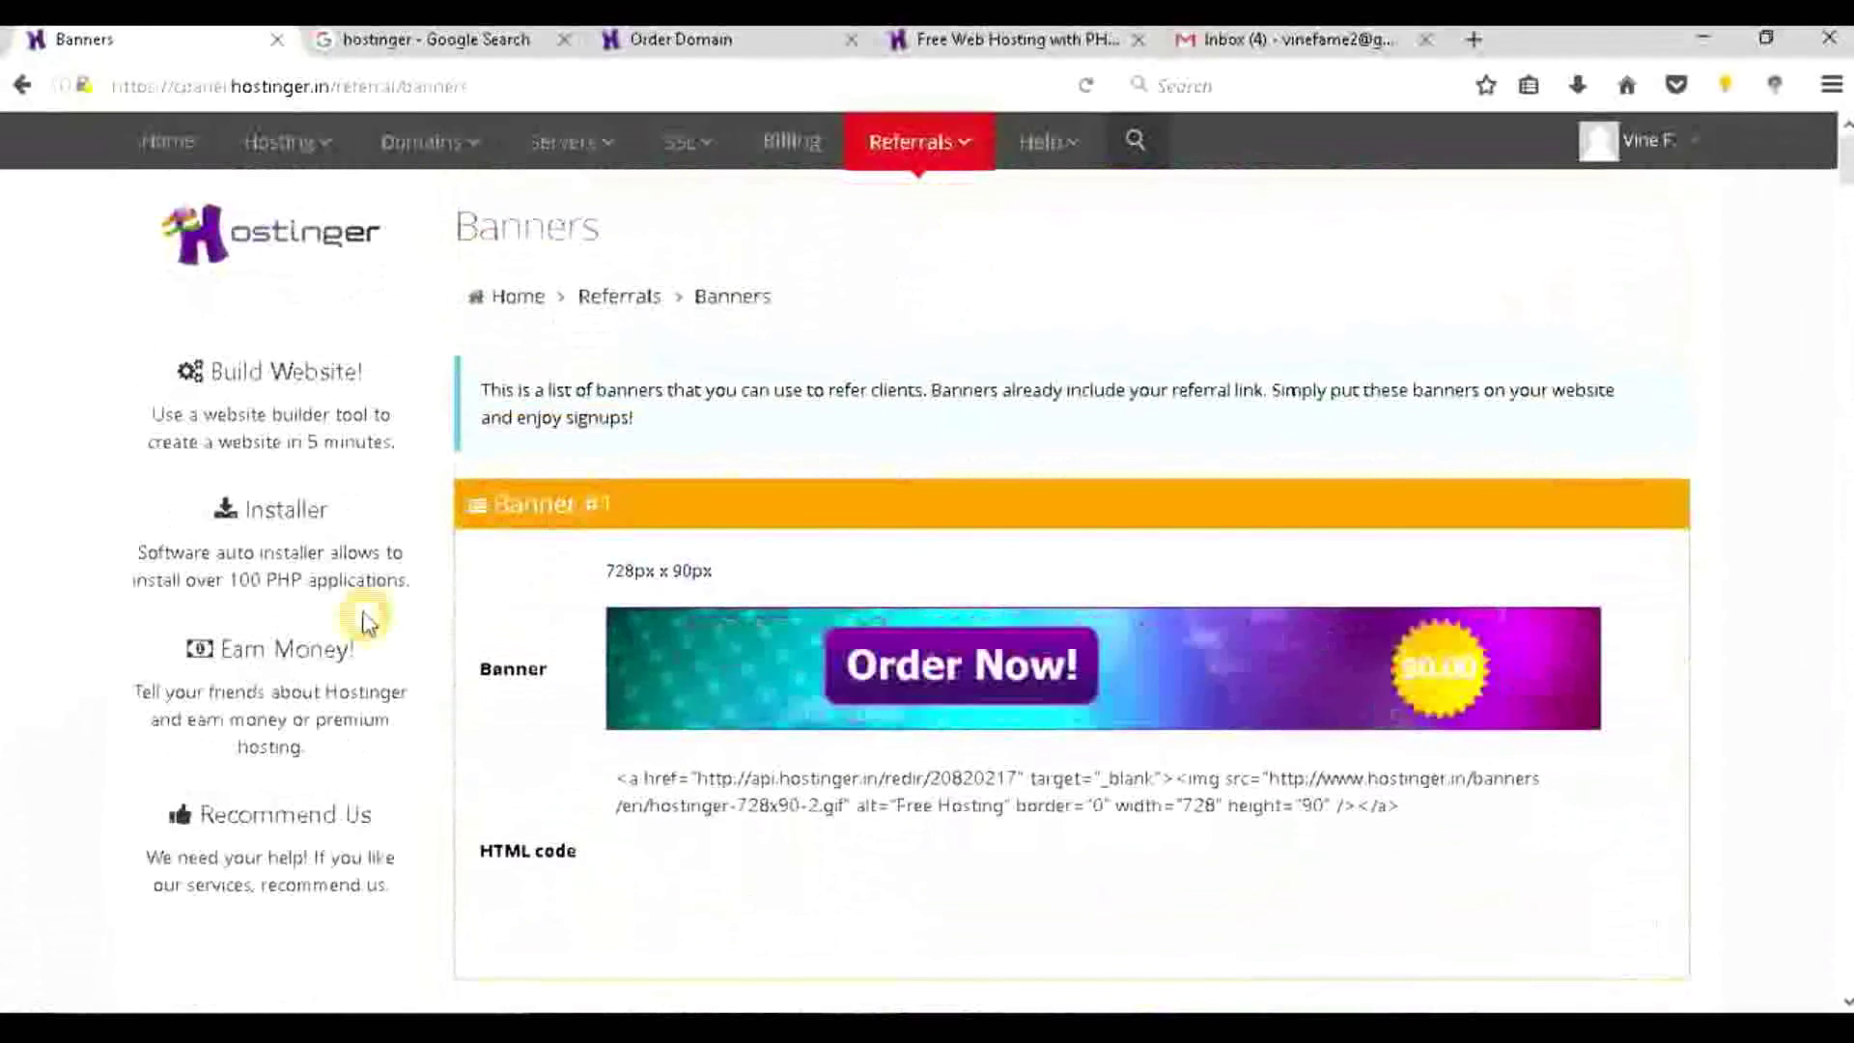
click(263, 700)
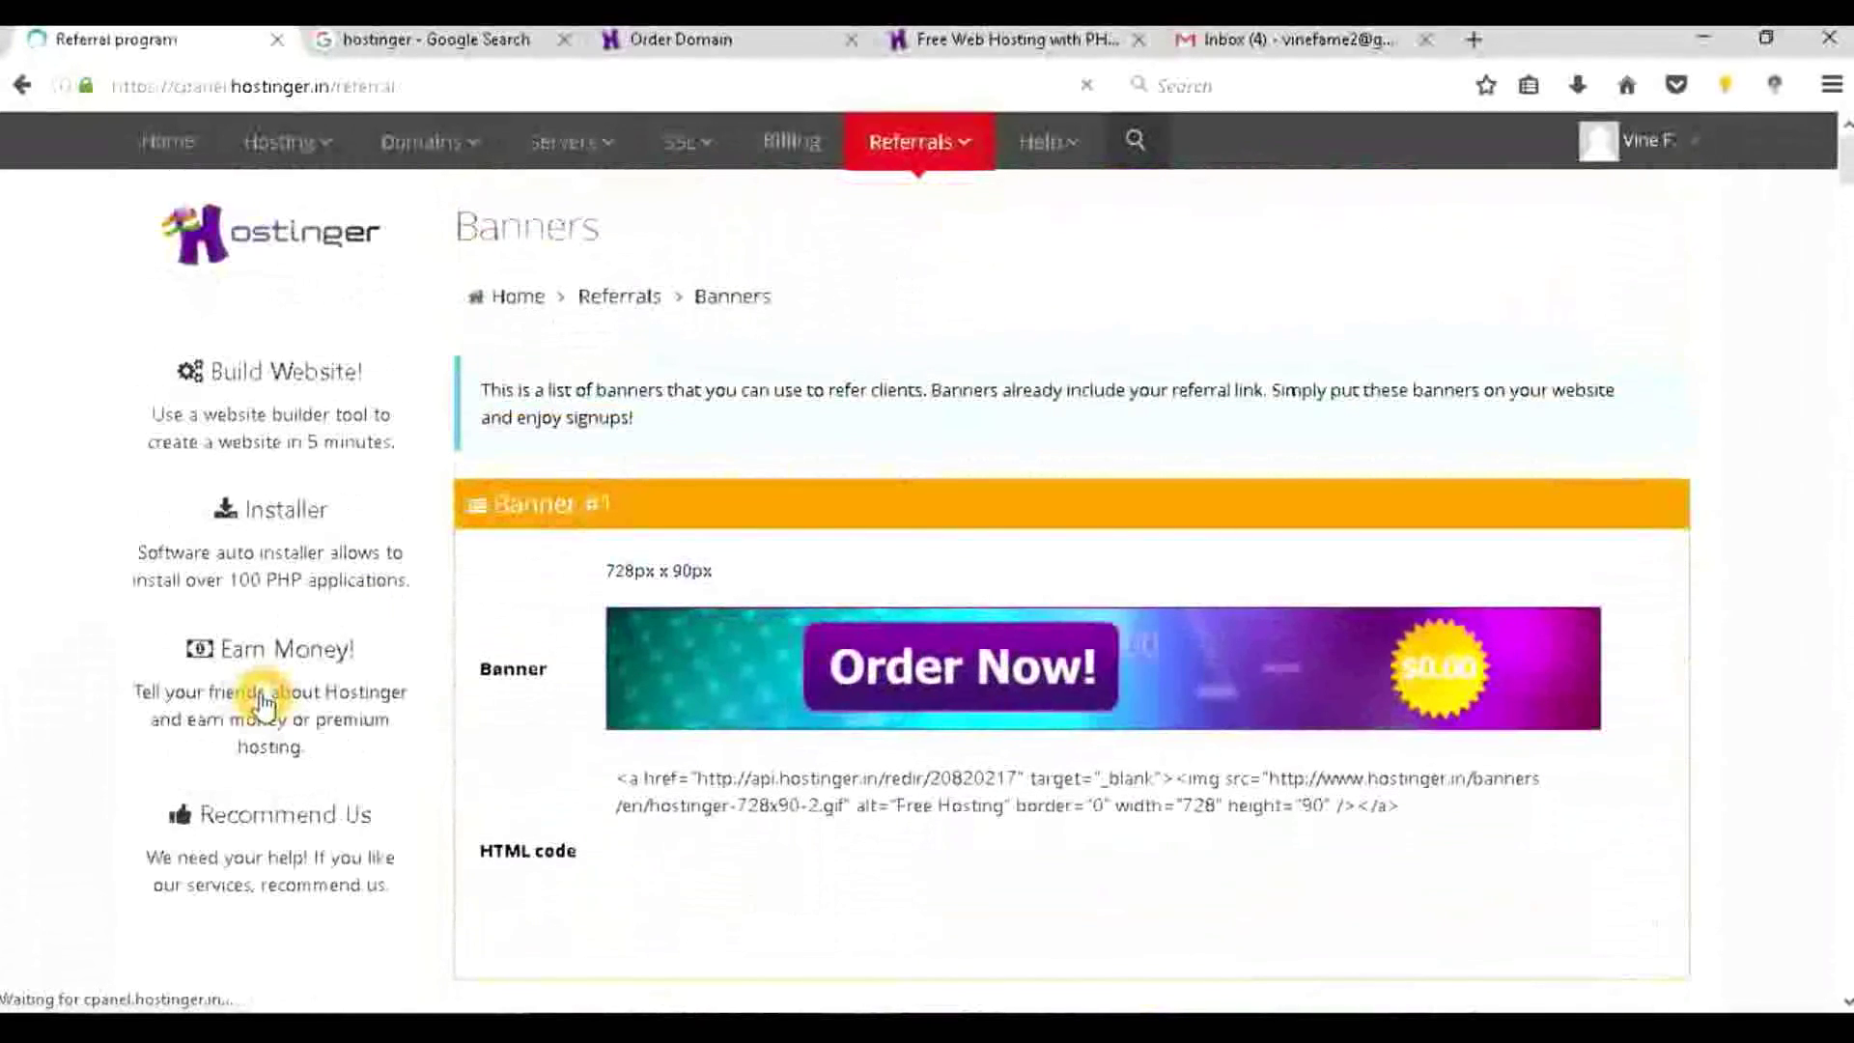
On the Referral program page, highlight the video tutorial tip and the following tip.
scroll(1144, 526, down, 5)
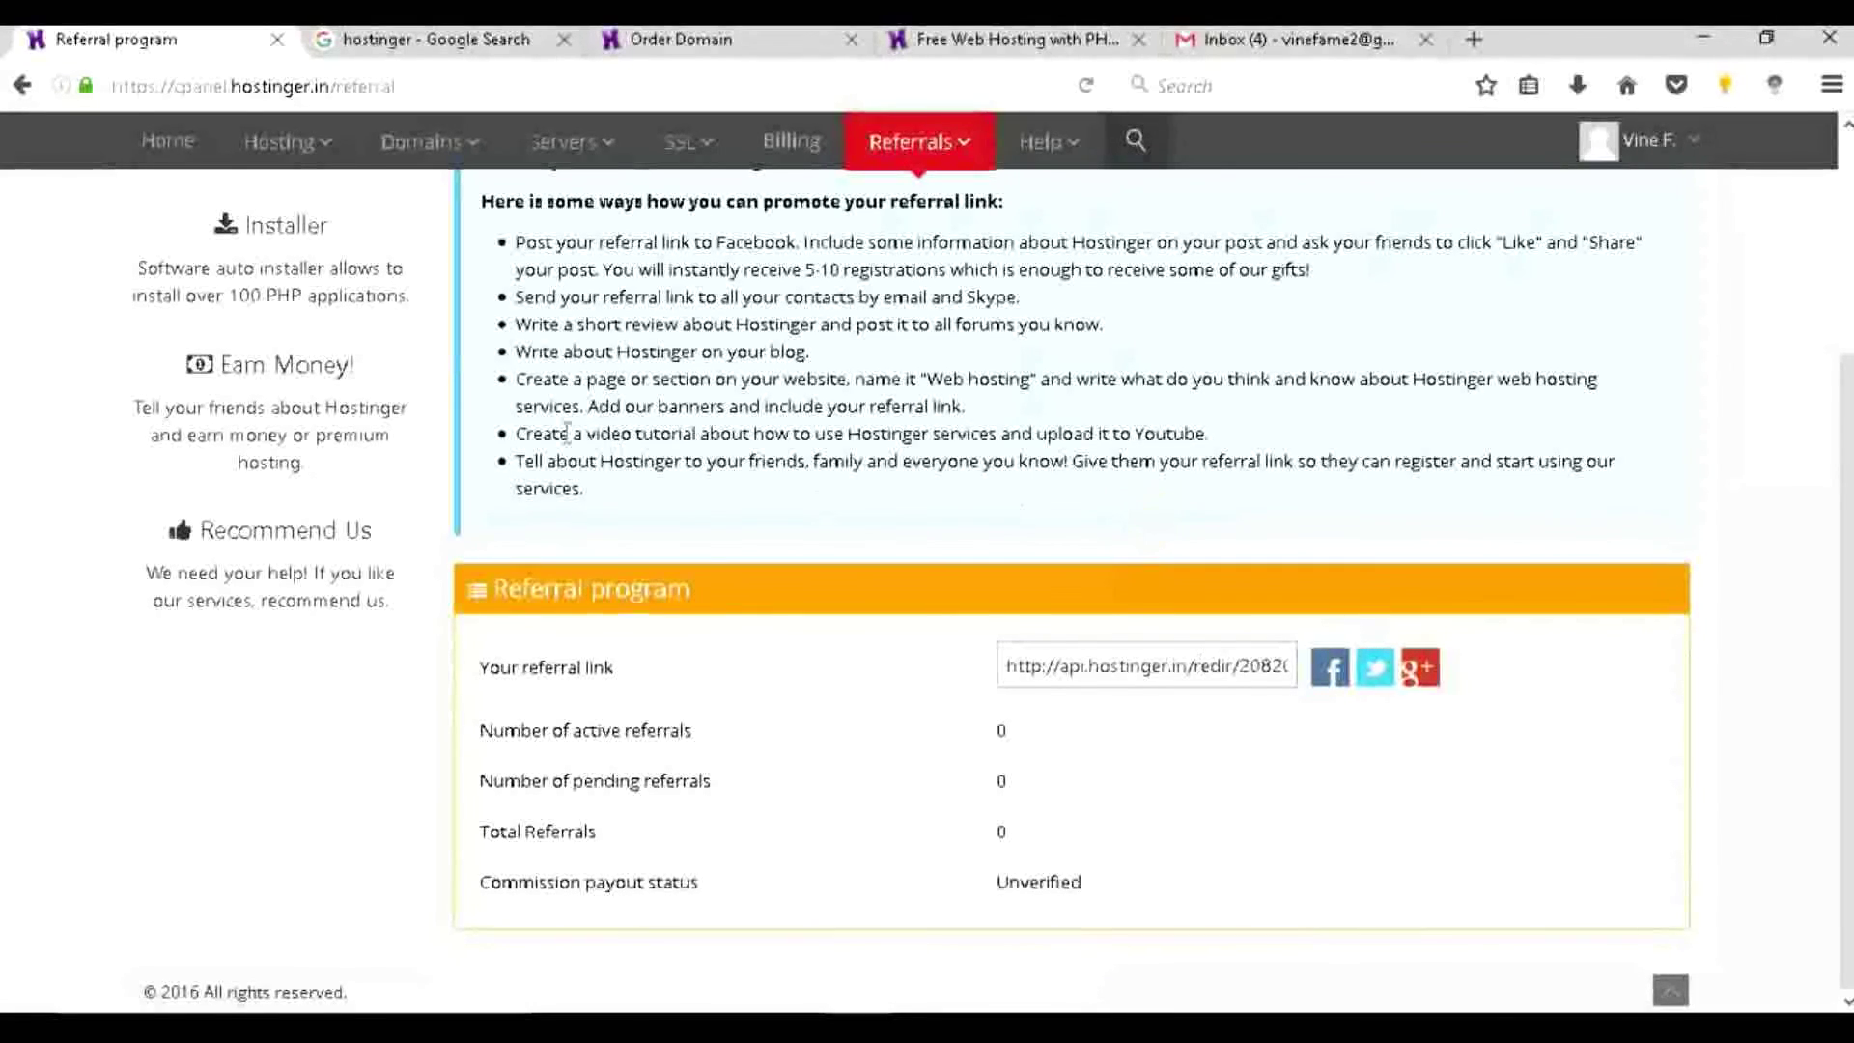
drag(519, 433, 582, 444)
drag(811, 449, 842, 460)
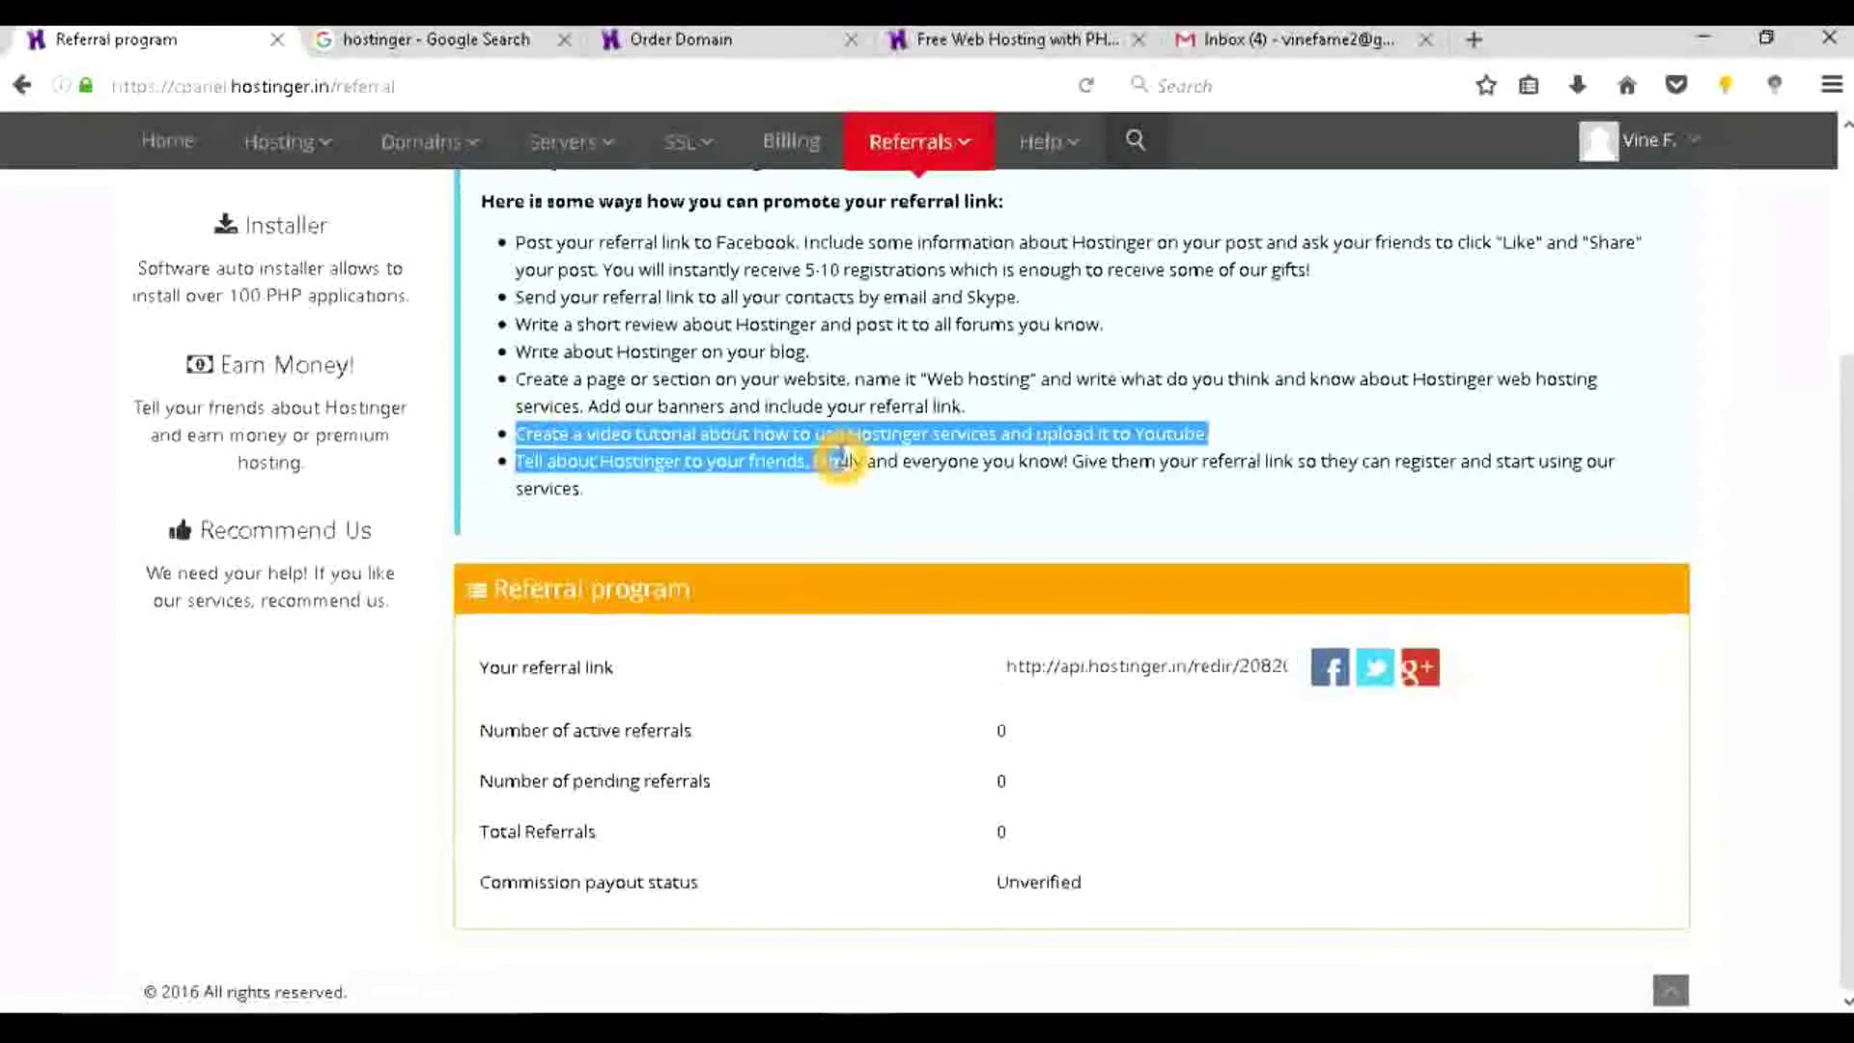